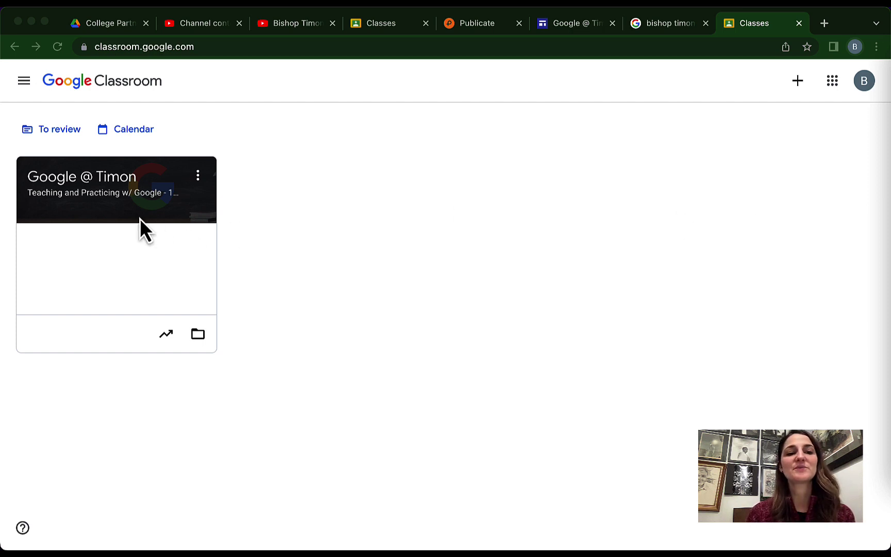
- Open the Google @ Timon class and look through the posts in its stream
click(130, 198)
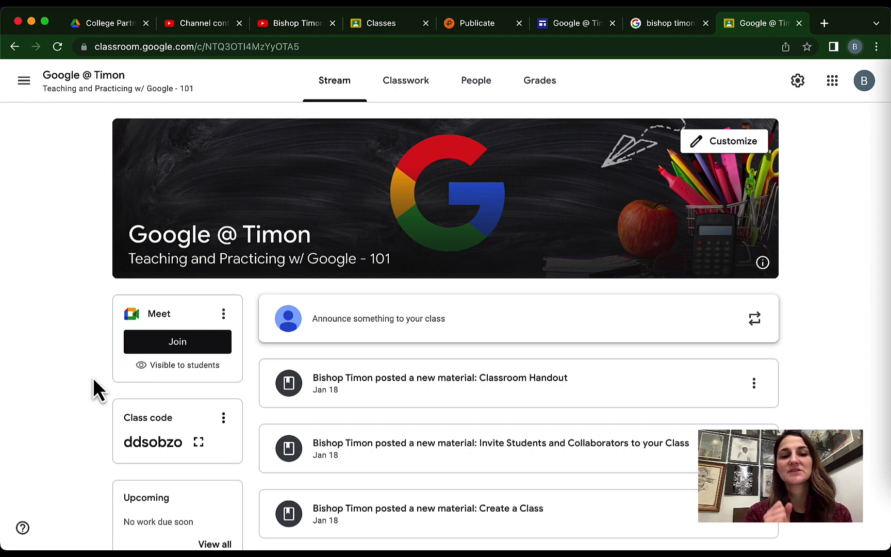
scroll(108, 364, down, 2)
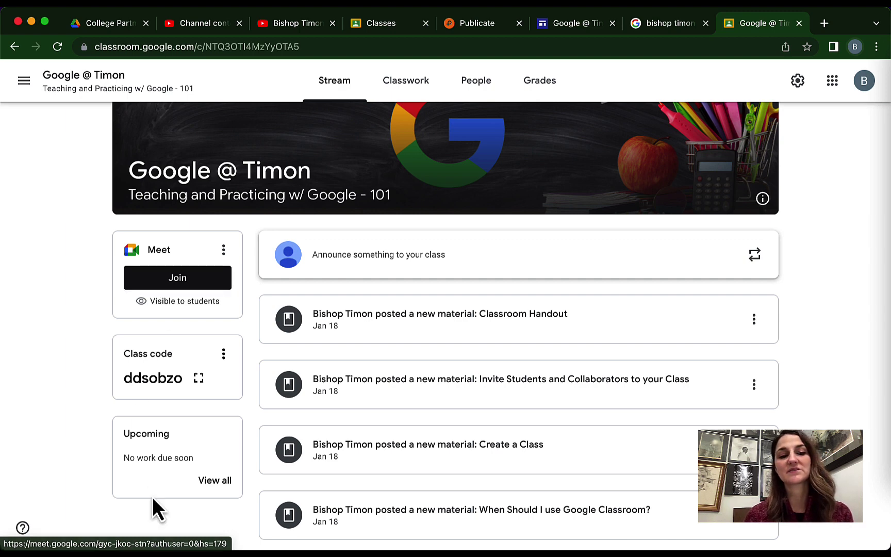
scroll(309, 419, down, 1)
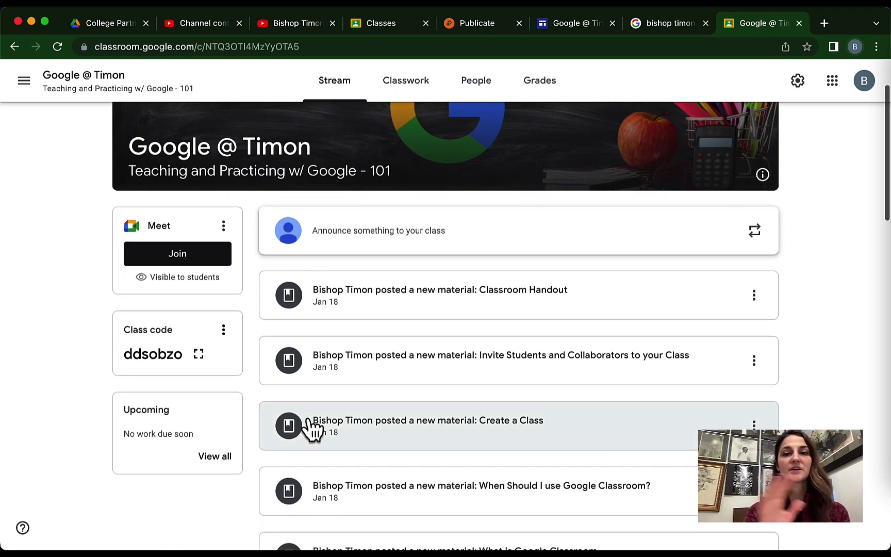
scroll(309, 419, down, 1)
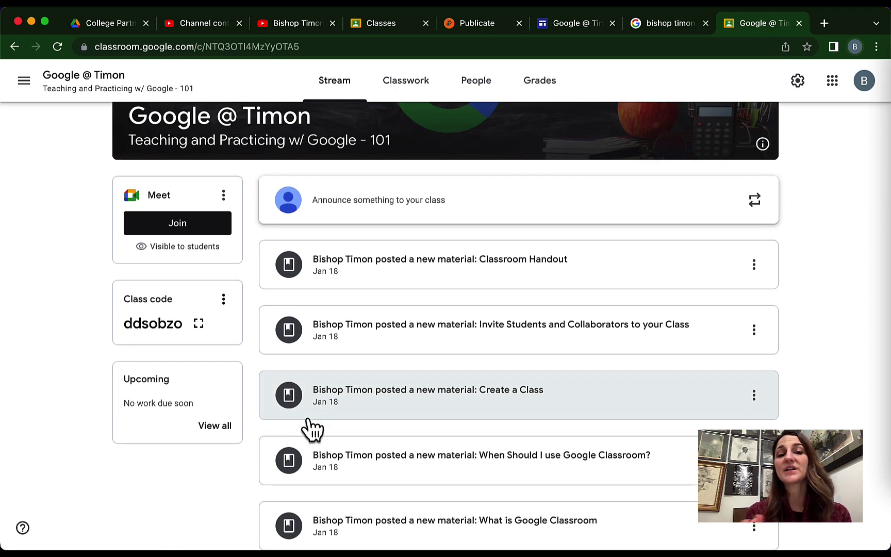
scroll(312, 429, down, 1)
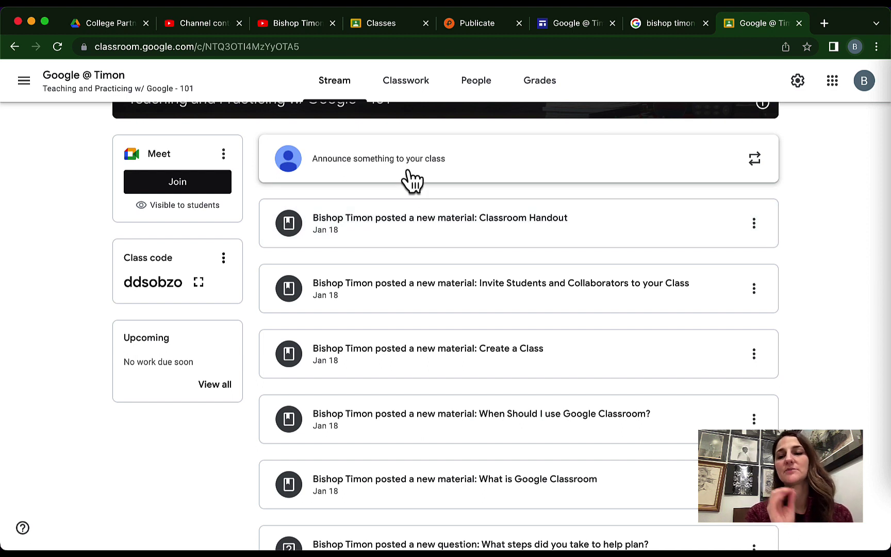
- Examine the class and student audience options of a new stream announcement, and discard it without posting
click(339, 174)
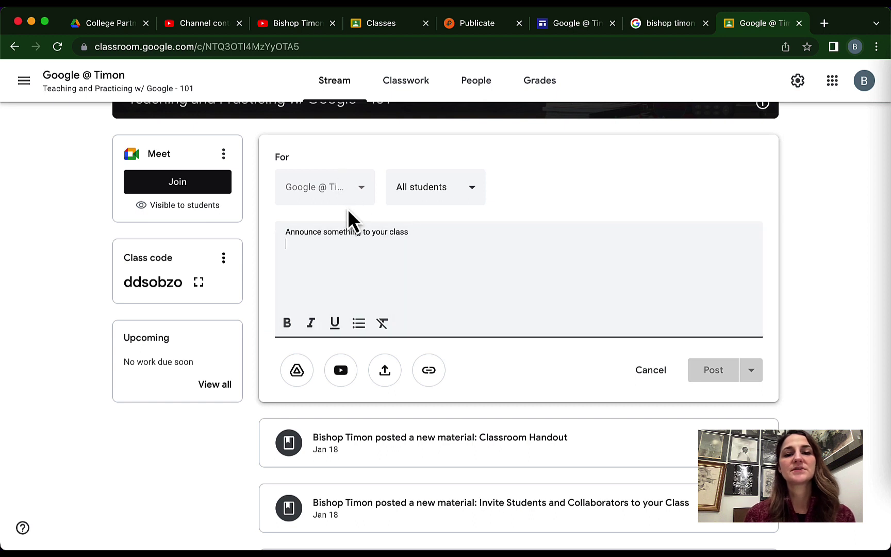
click(357, 189)
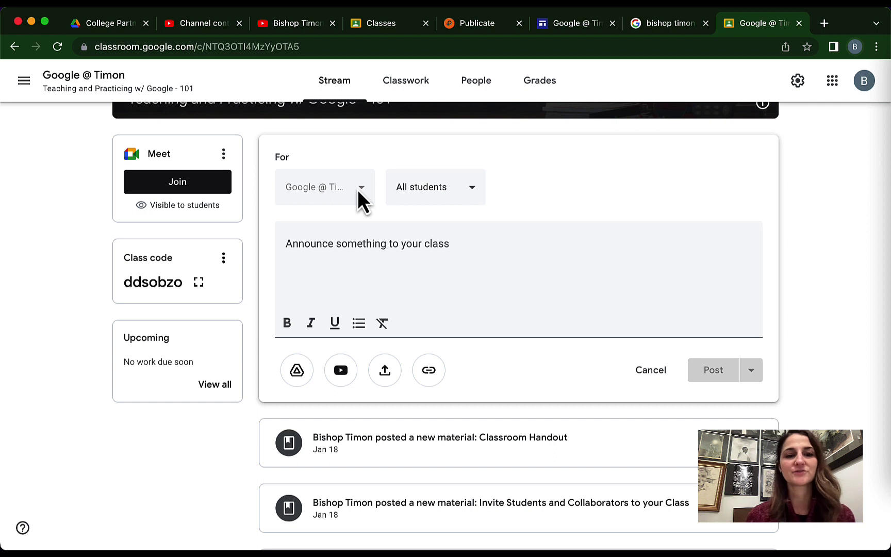
click(408, 208)
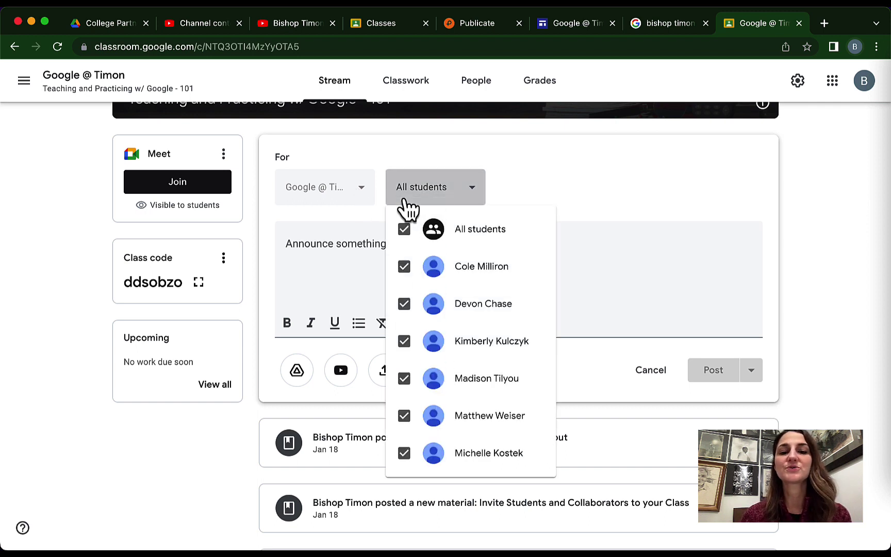
click(352, 252)
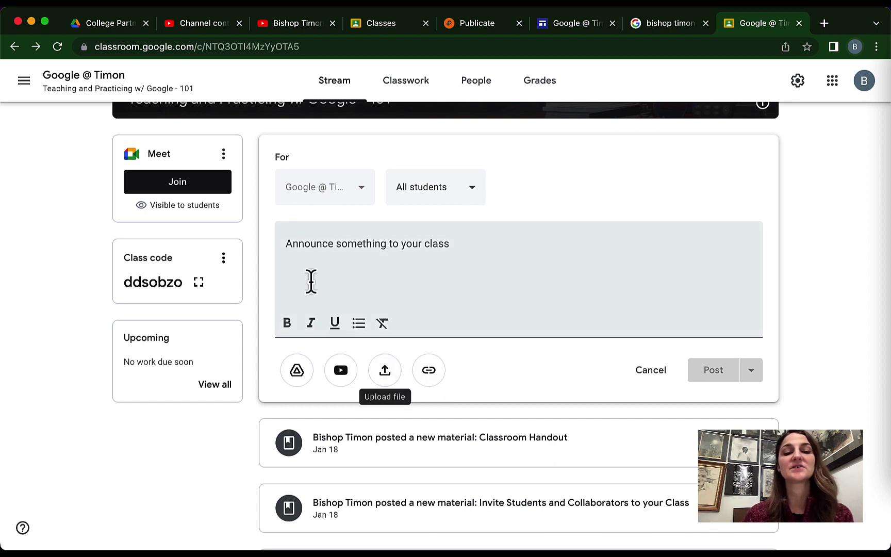
click(325, 269)
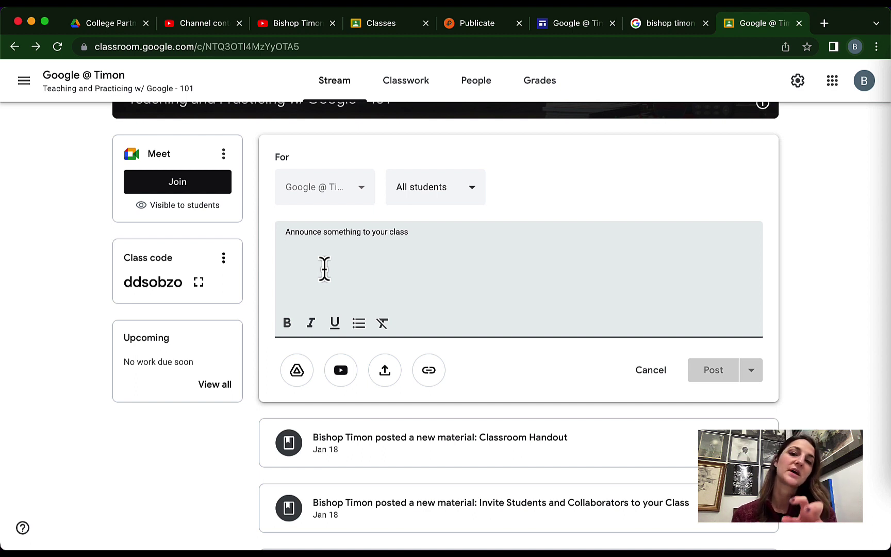
click(652, 370)
scroll(377, 129, up, 1)
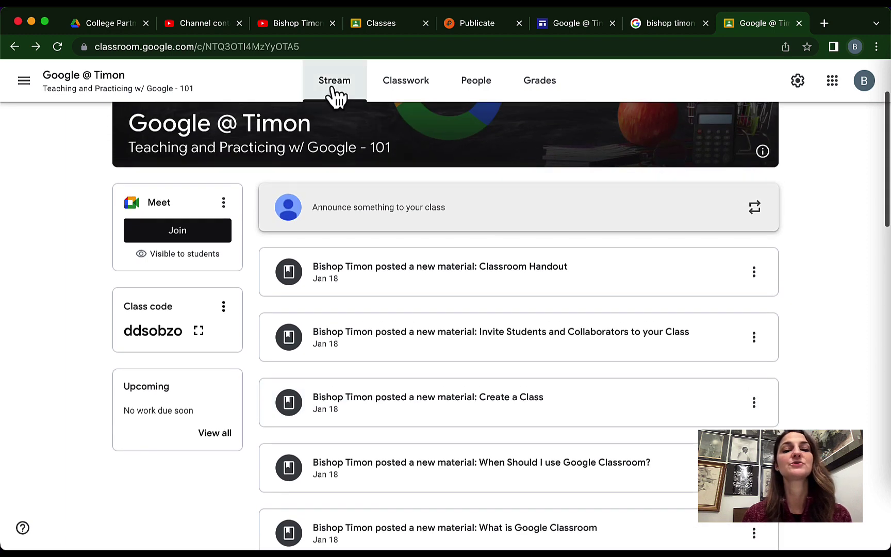
- View the full "What is Google Workspace?" material from the class's Classwork page and return to the classwork list
scroll(344, 97, up, 2)
scroll(361, 96, up, 1)
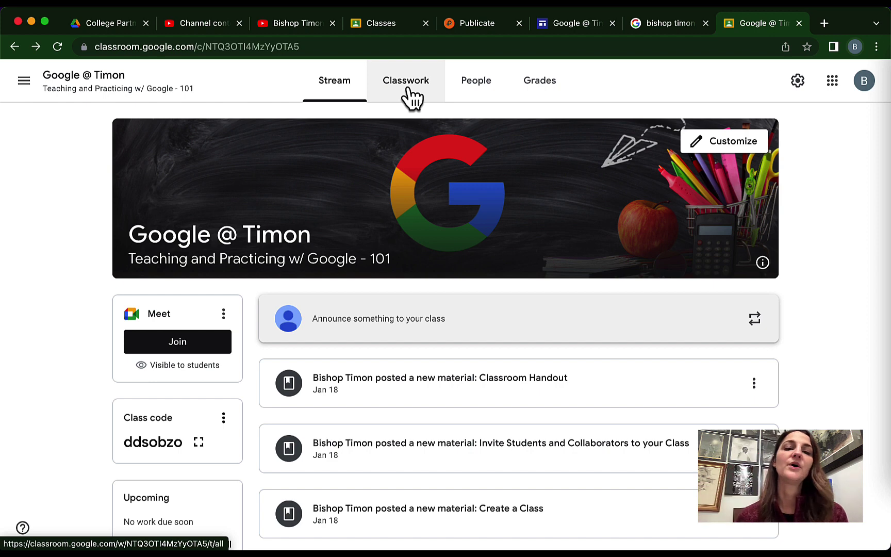
click(412, 97)
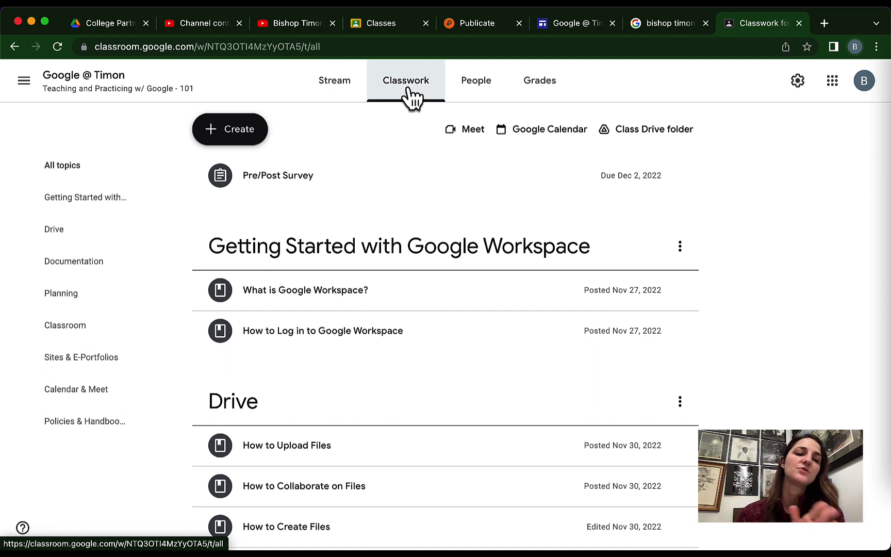
scroll(288, 322, down, 2)
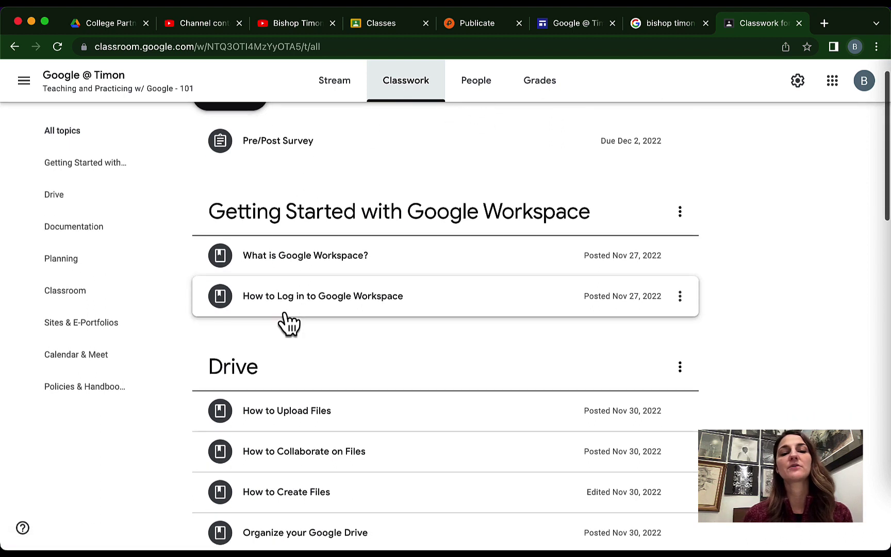
scroll(300, 294, down, 1)
click(311, 254)
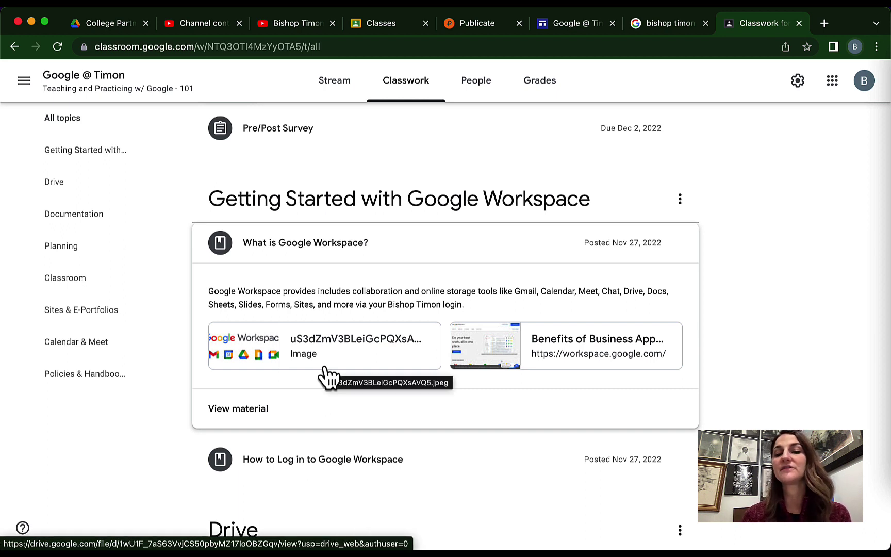
click(261, 413)
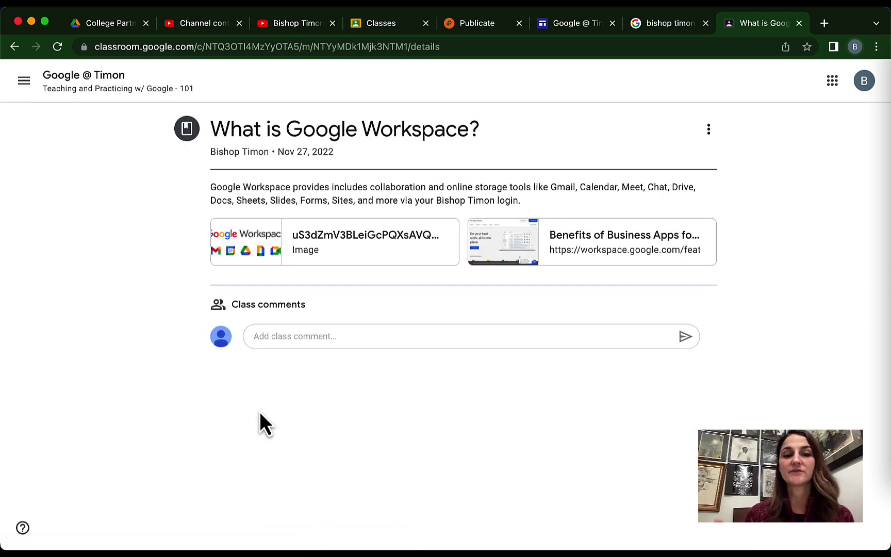
click(15, 47)
- Preview the "What did you document?" question under Documentation and the "E-Portfolios Site" material under Sites & E-Portfolios, collapsing each
scroll(379, 361, down, 10)
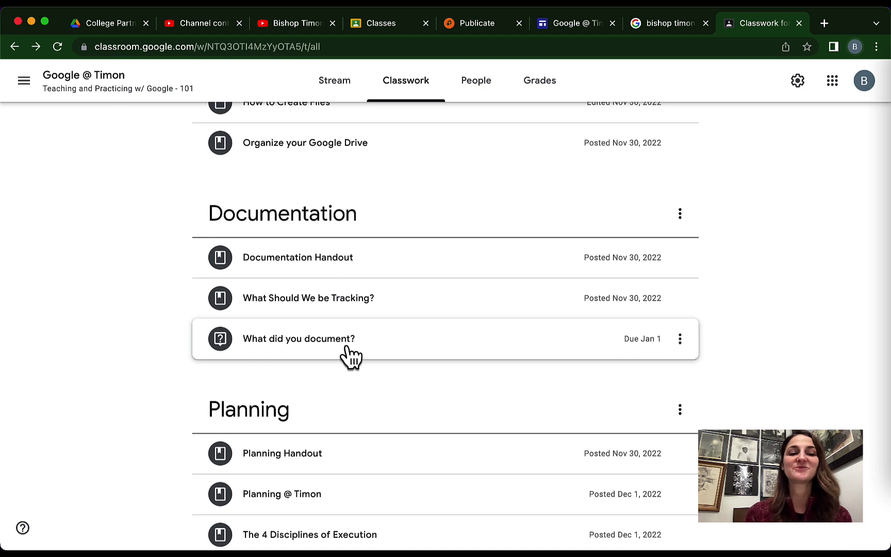
click(351, 355)
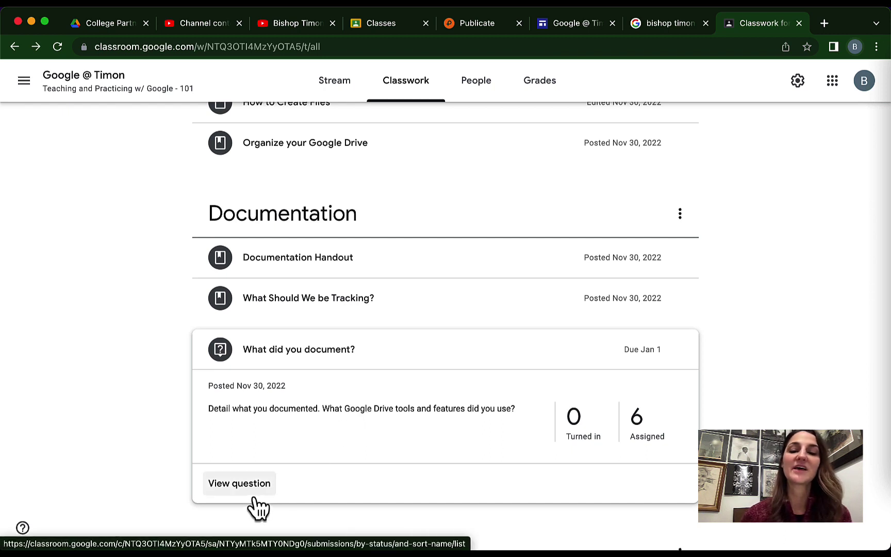
click(297, 364)
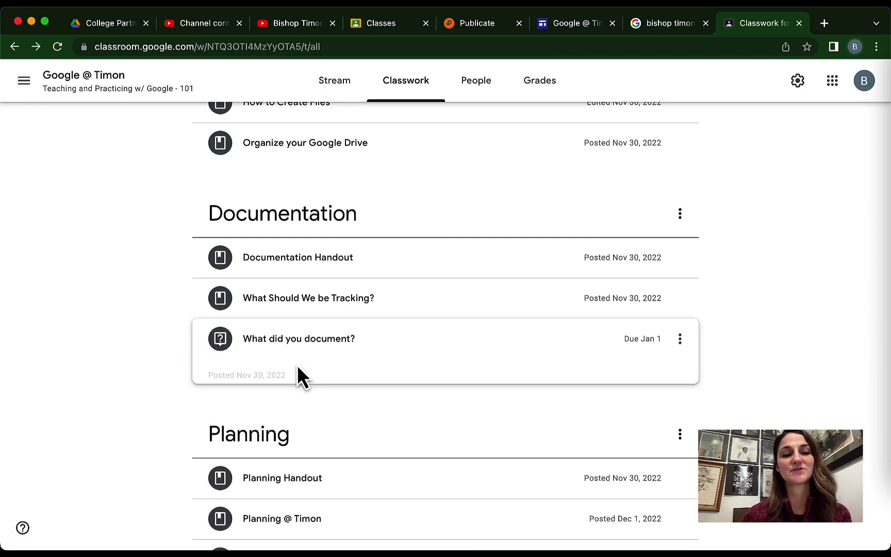
scroll(173, 405, down, 6)
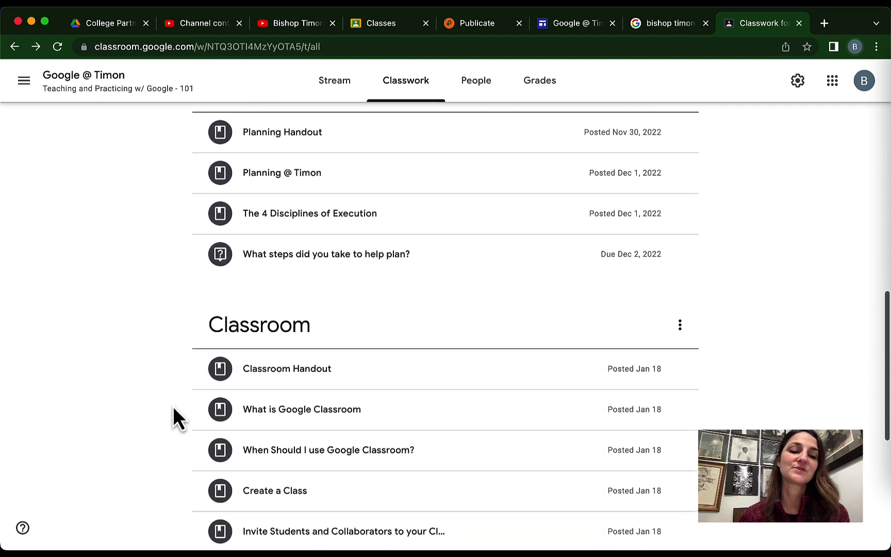
scroll(173, 406, down, 6)
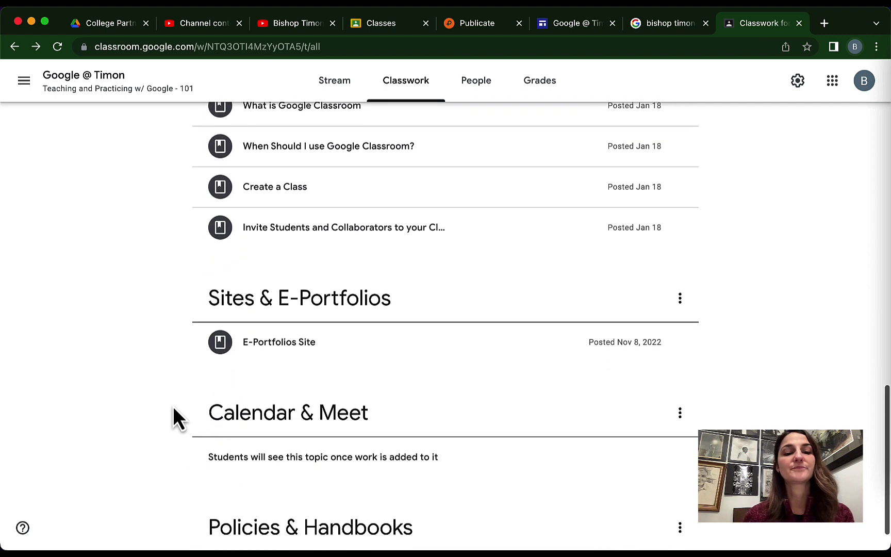
click(300, 350)
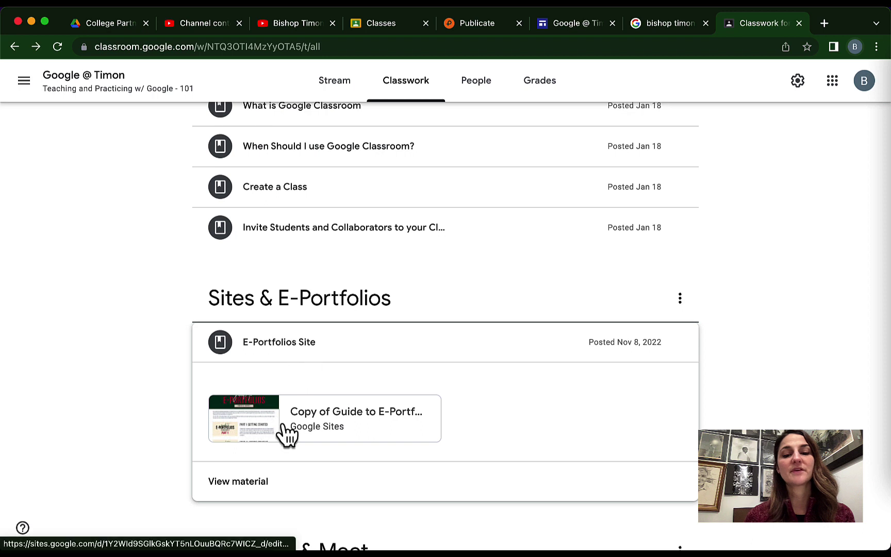
click(293, 355)
- Read through the expanded material on inviting students and collaborators in the Classroom topic, and collapse it
click(304, 228)
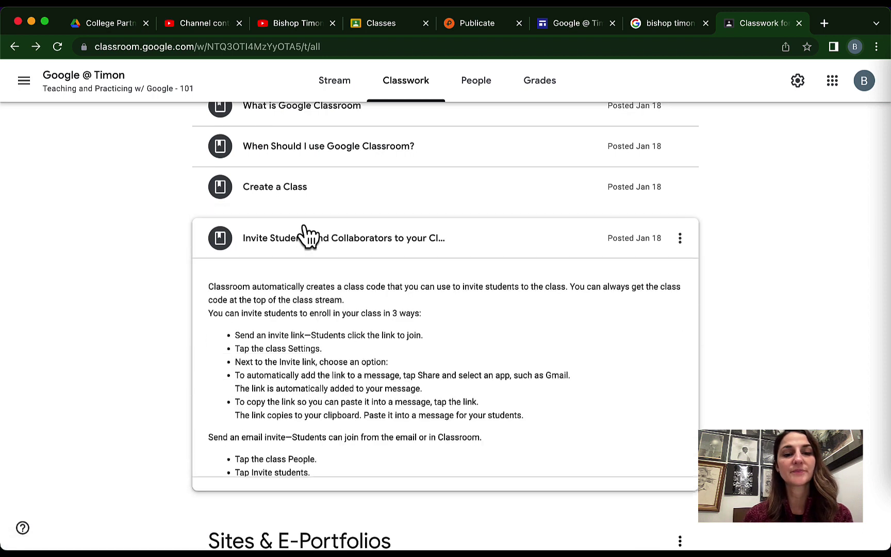
scroll(294, 412, down, 5)
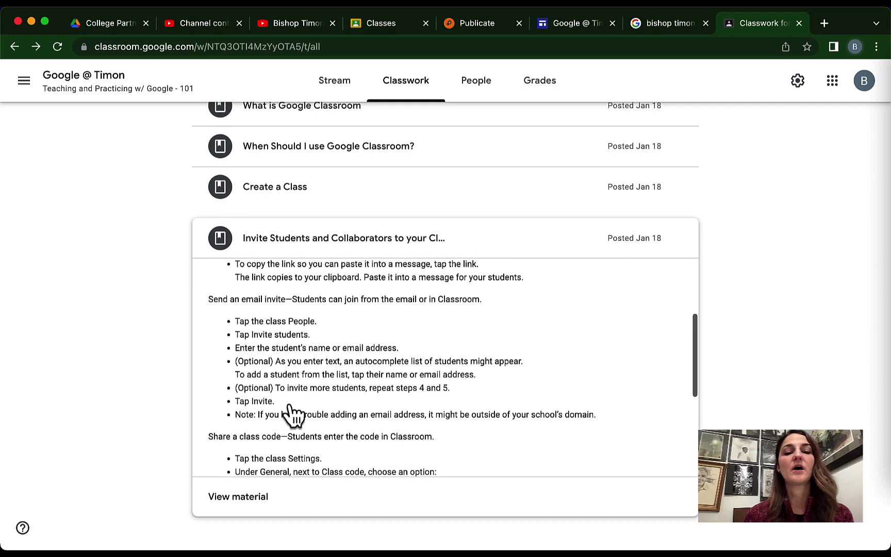
scroll(294, 413, down, 4)
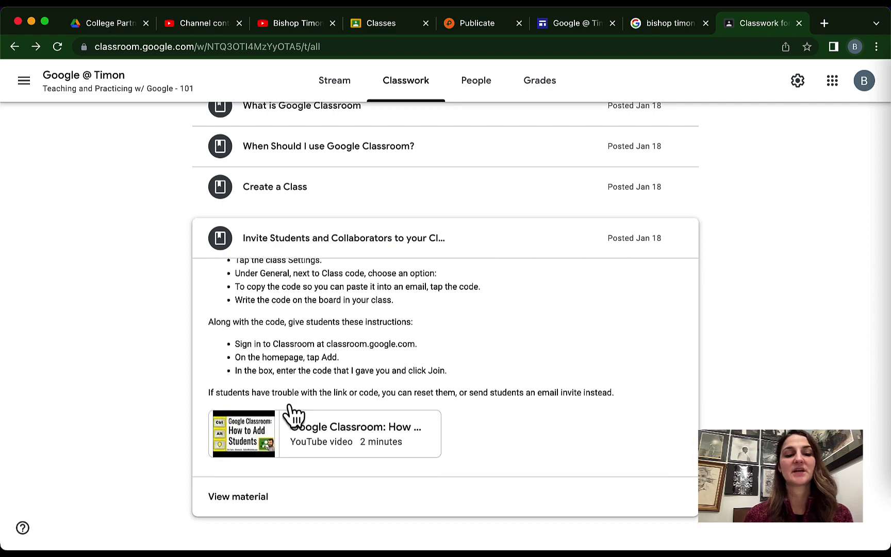
scroll(294, 413, up, 8)
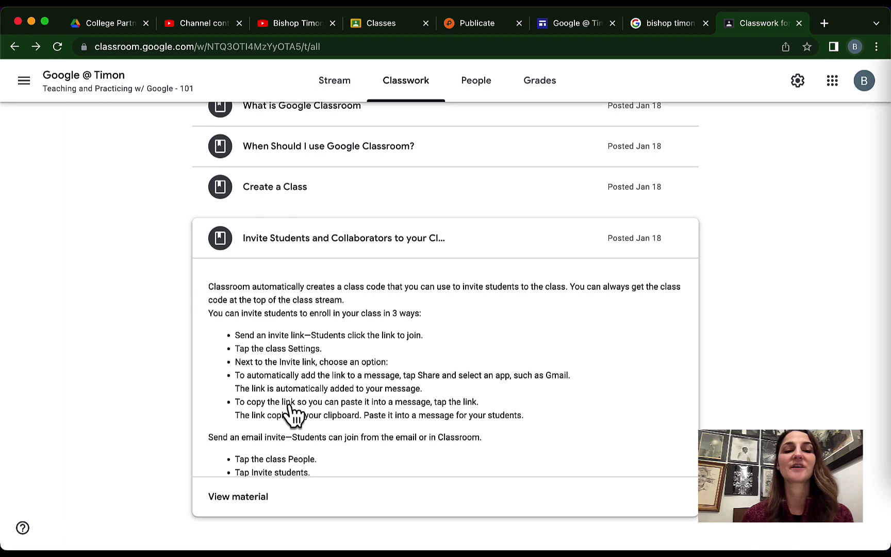
click(321, 253)
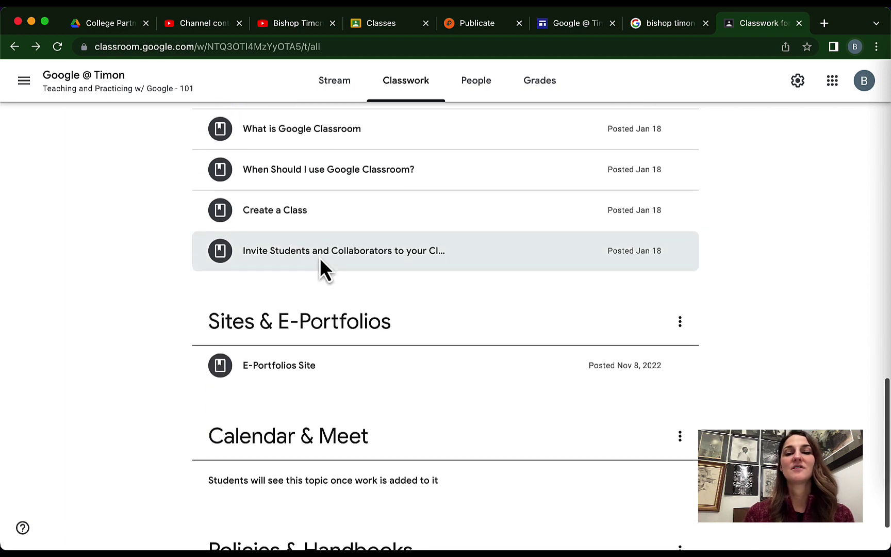
- Preview the "What is Google Classroom" material in the Classroom topic and collapse it
scroll(320, 260, up, 3)
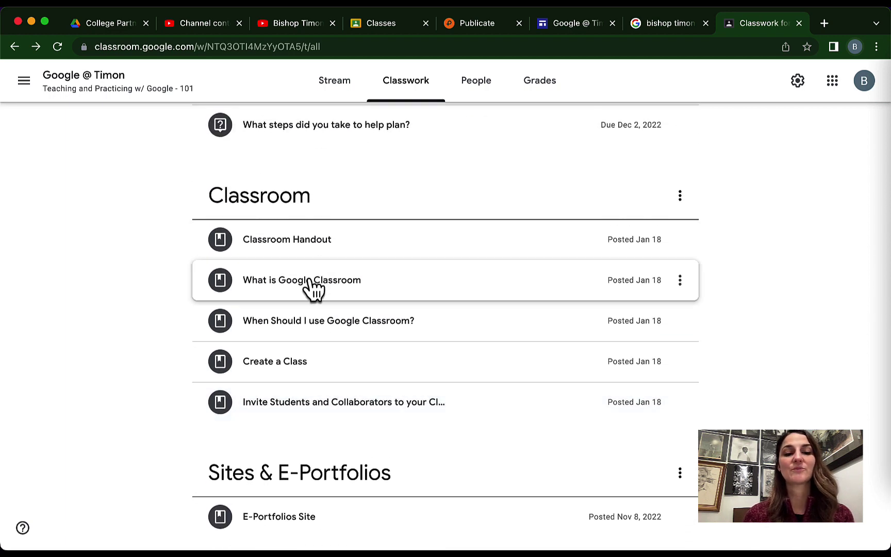
click(312, 286)
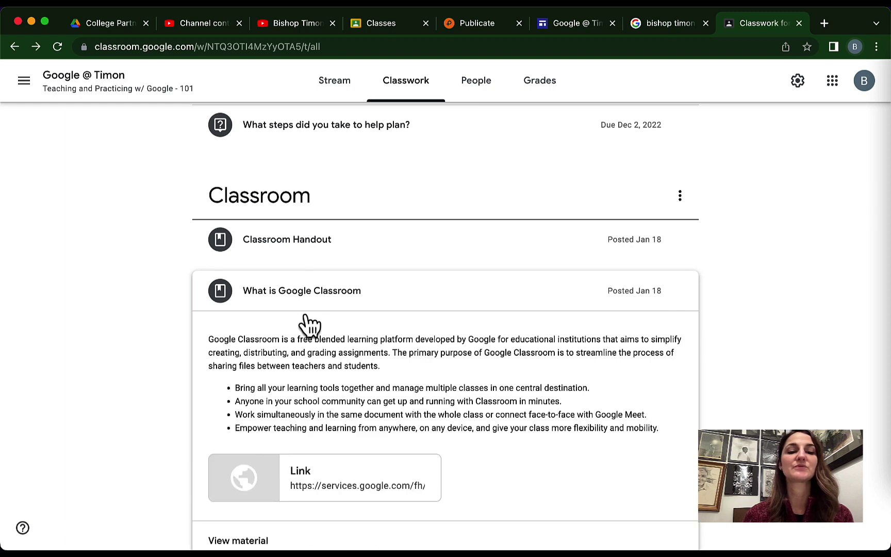
click(312, 309)
- Review the item types that can be created for classwork, and close the list without choosing one
scroll(314, 308, up, 10)
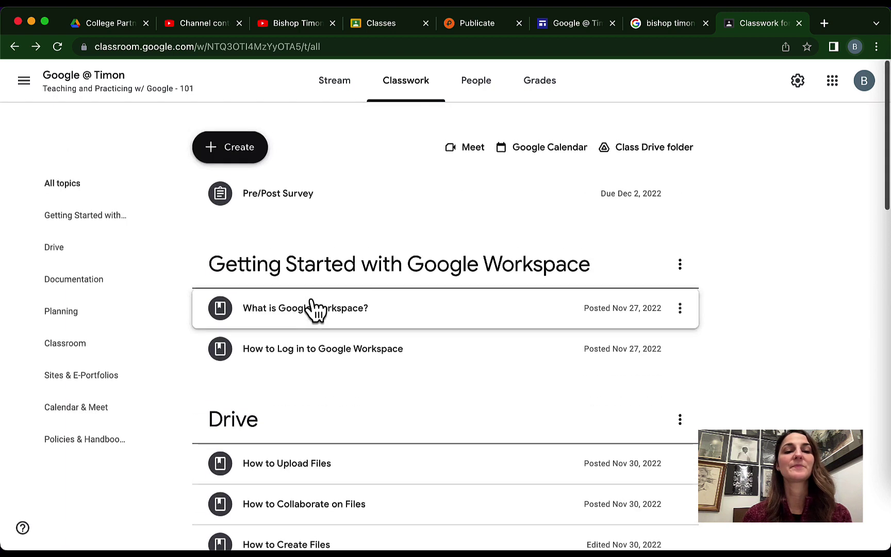
click(252, 133)
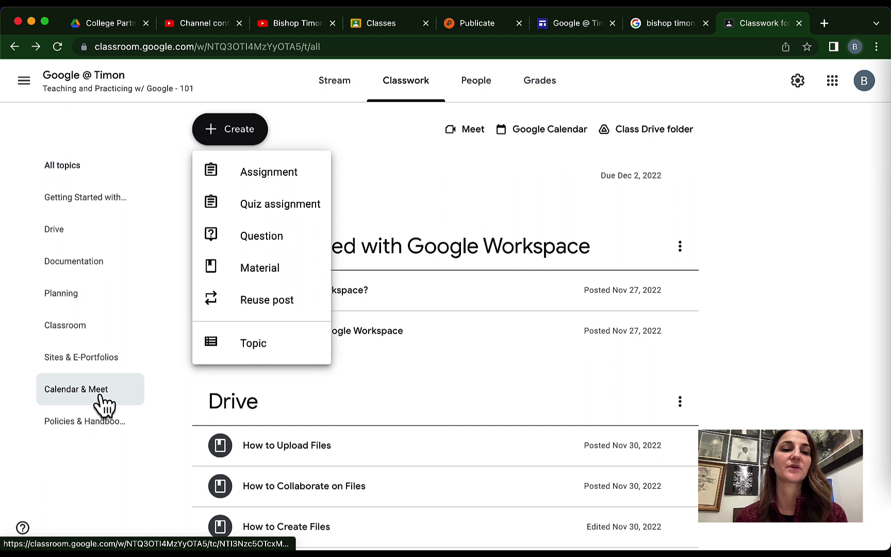
click(417, 130)
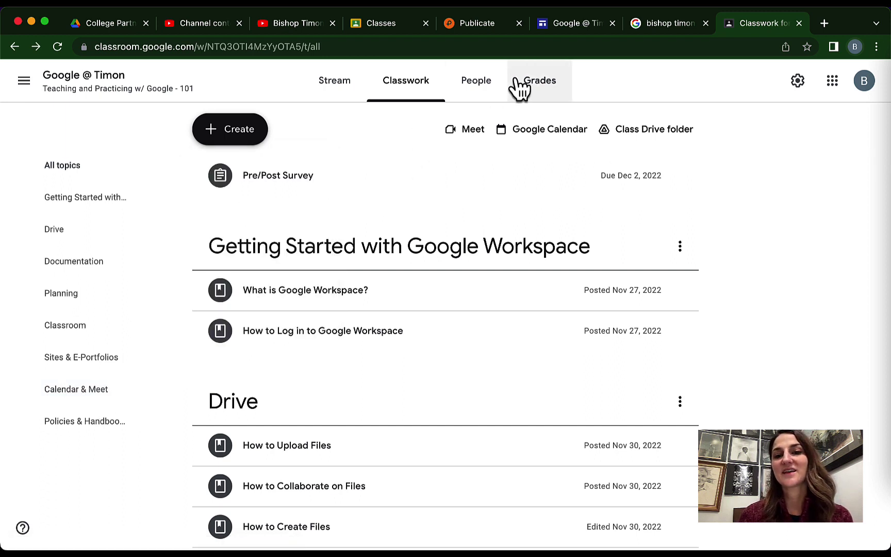
- Open the class's People page, dismiss the student progress tip, and look over the teacher and student lists
click(490, 85)
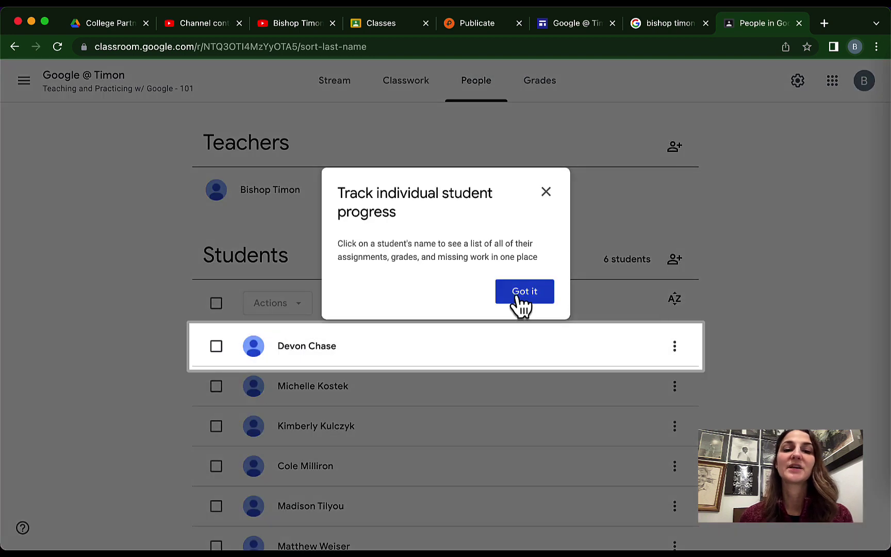
click(518, 298)
scroll(518, 297, down, 1)
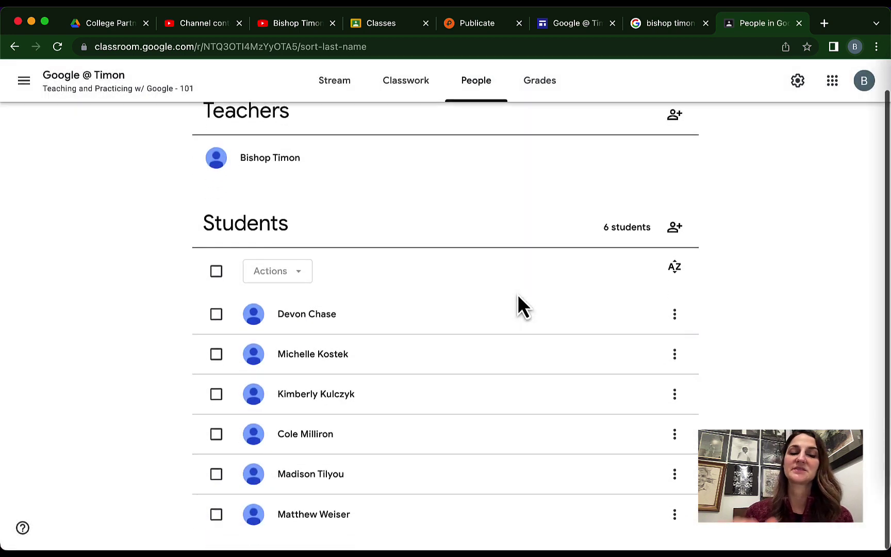
scroll(517, 294, up, 1)
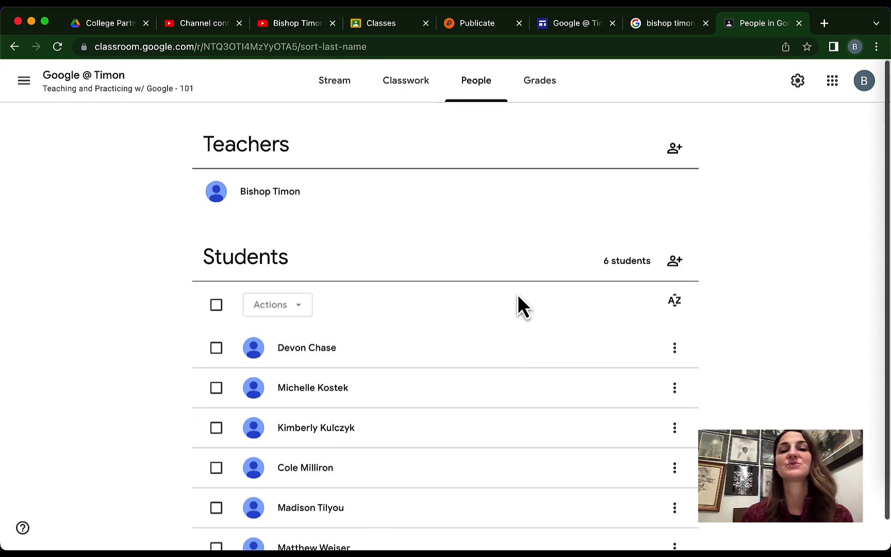
- Look over the class's Grades page, advance past the grading system tip, and return to the class stream
click(541, 93)
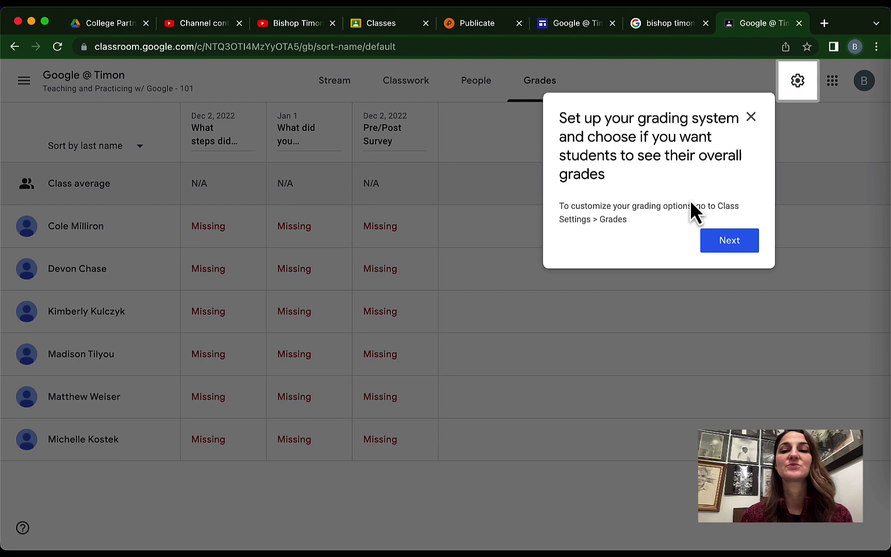
click(722, 247)
click(483, 88)
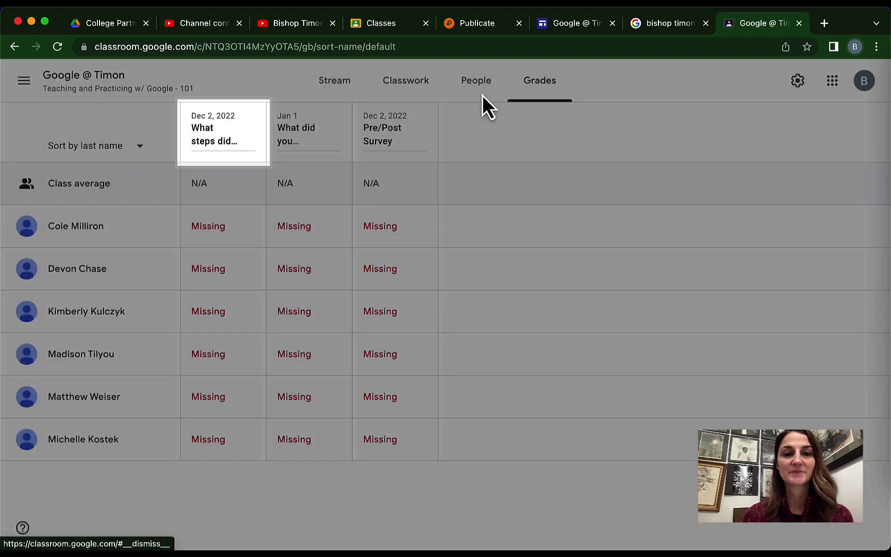
click(319, 89)
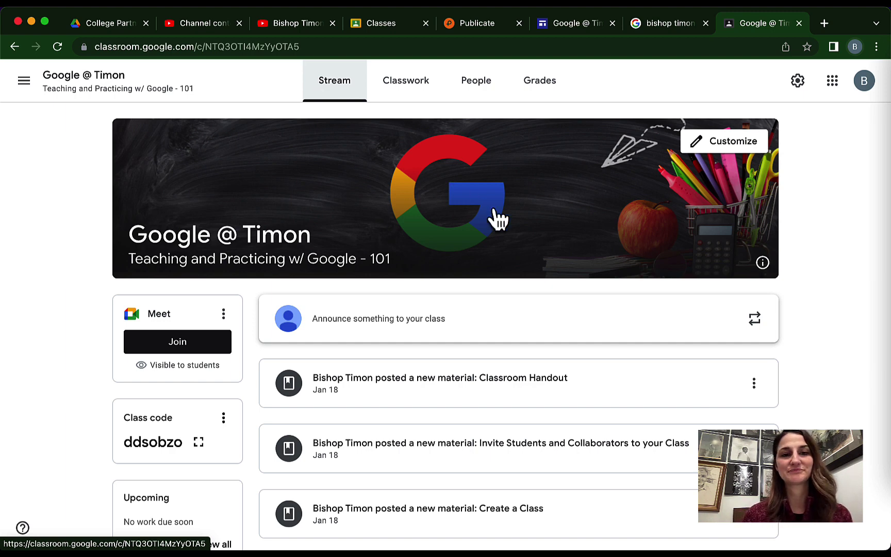
- Return to the classes overview and start creating a new class named Test Google Classroom
key(super+bracketleft)
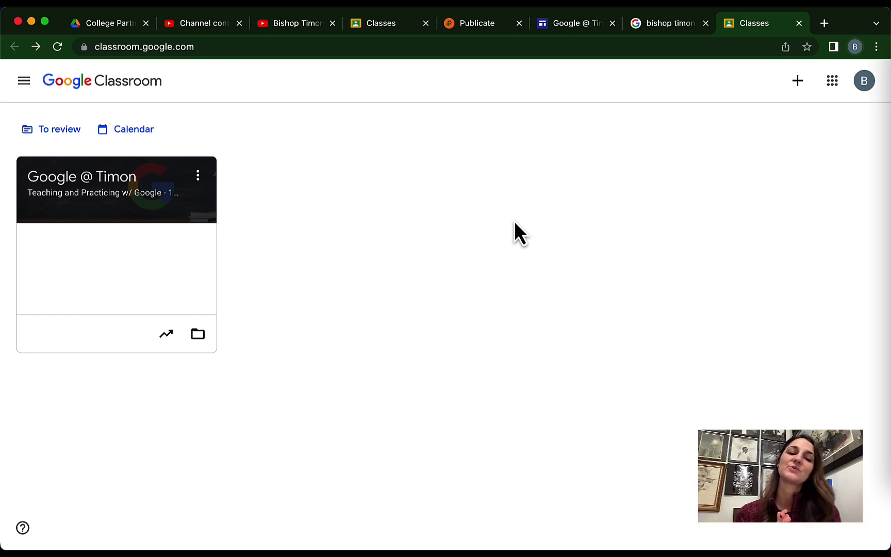
click(802, 88)
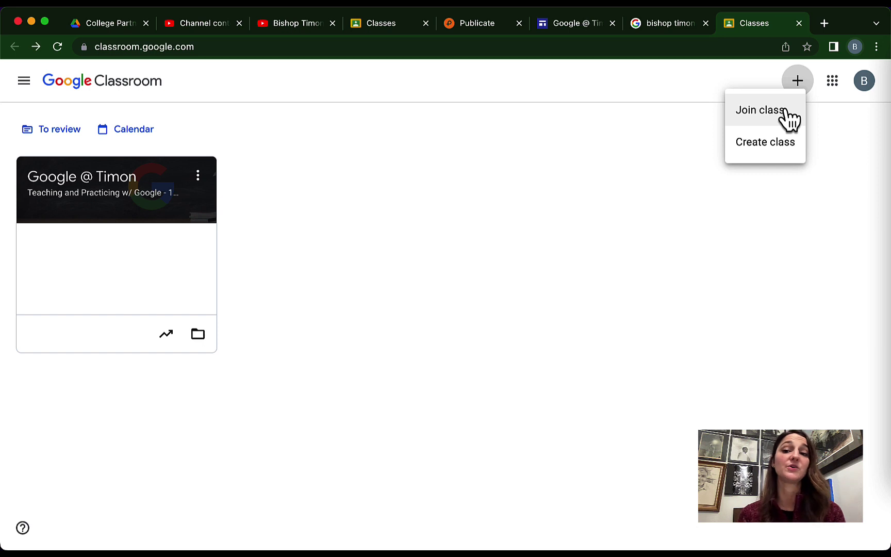
click(778, 142)
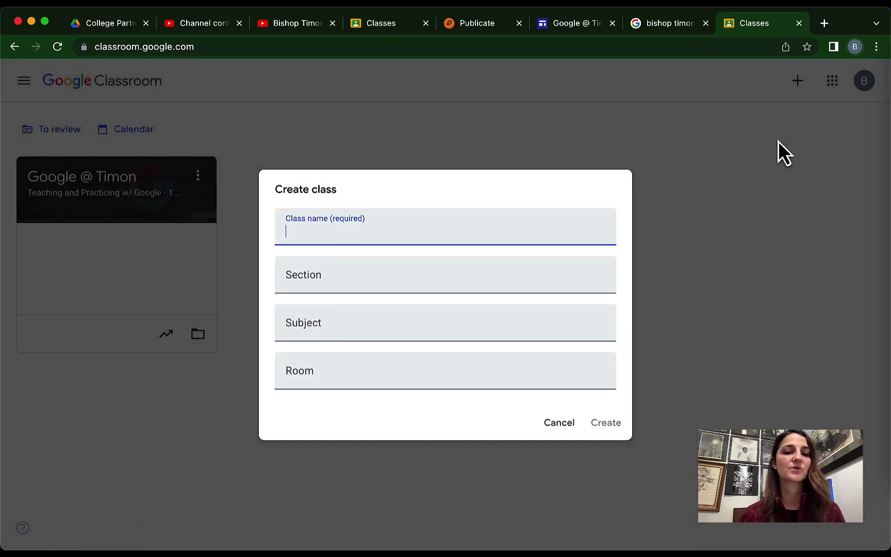
text(T)
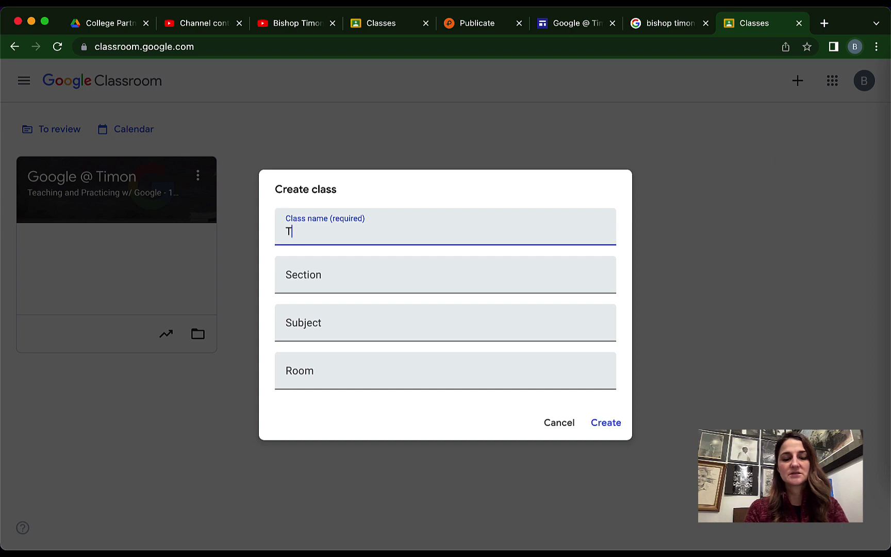
text(est Google )
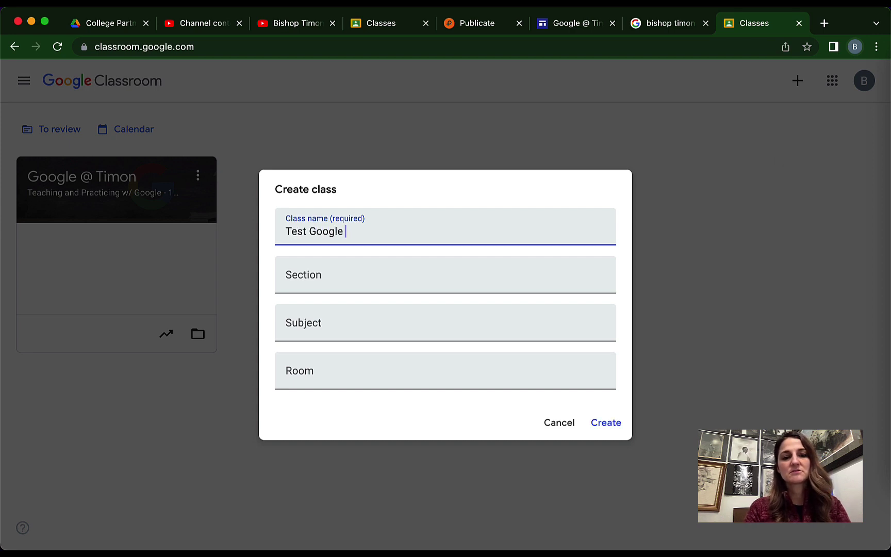
text(Class)
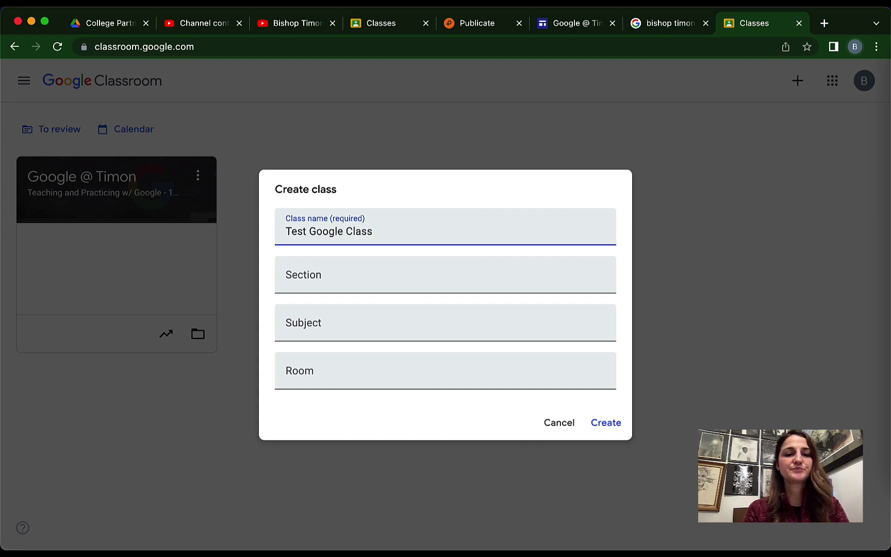
text(room)
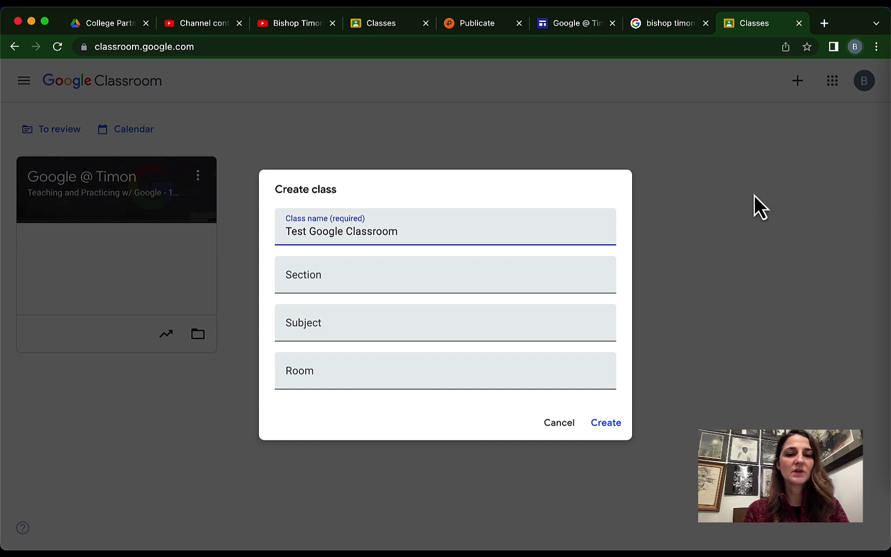
- Enter 2023 Spr as the section of the new class
click(597, 274)
text(202)
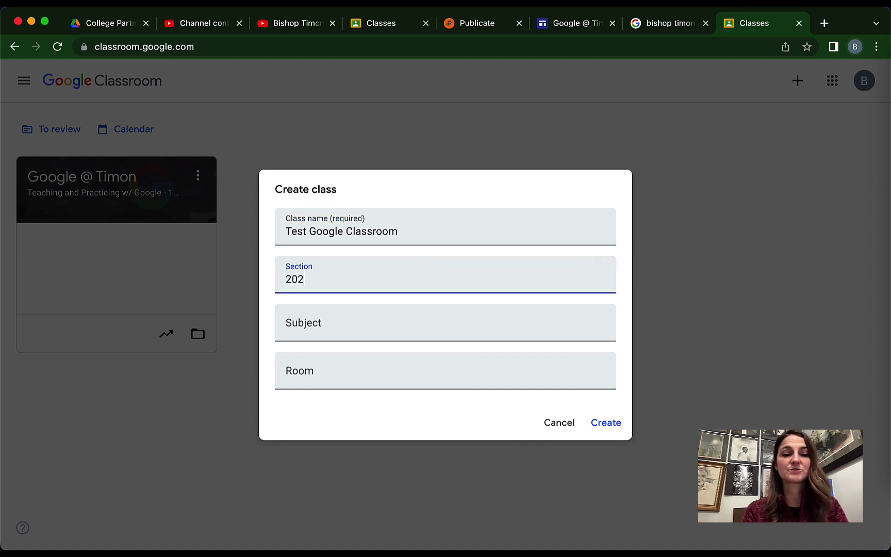
text(3 Spr)
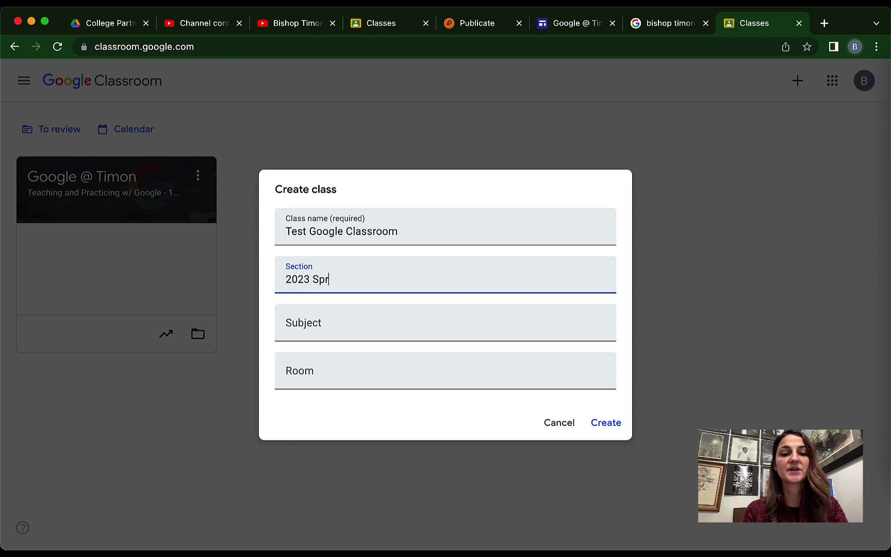
- Set the new class's subject to Training, replacing any suggested subject that was picked
click(480, 326)
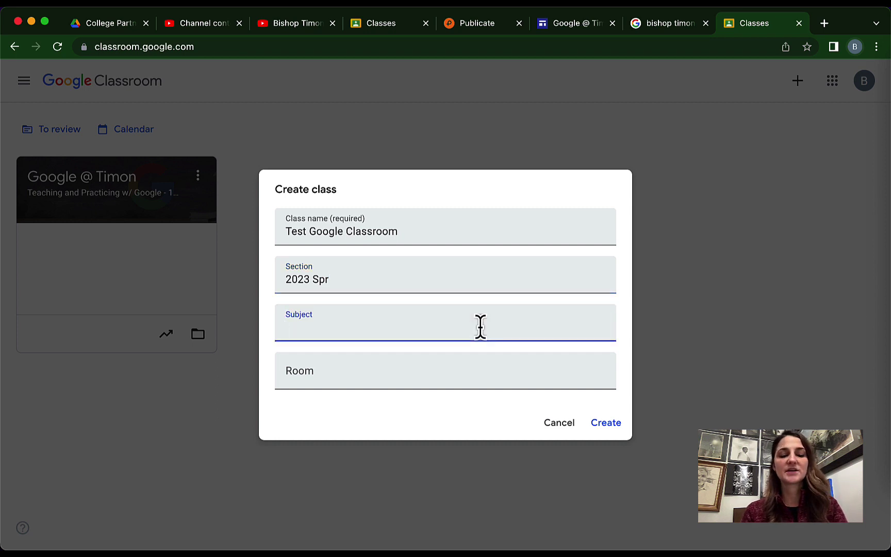
text(Tr)
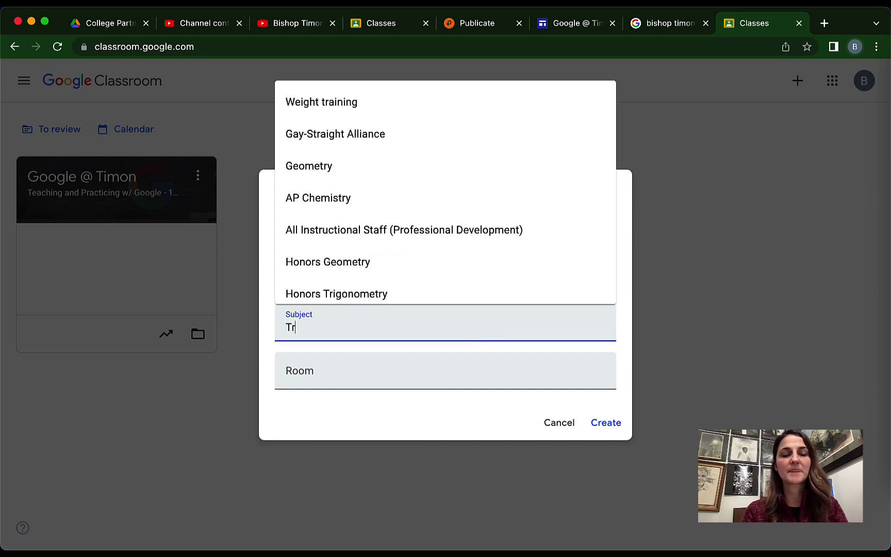
text(ainin)
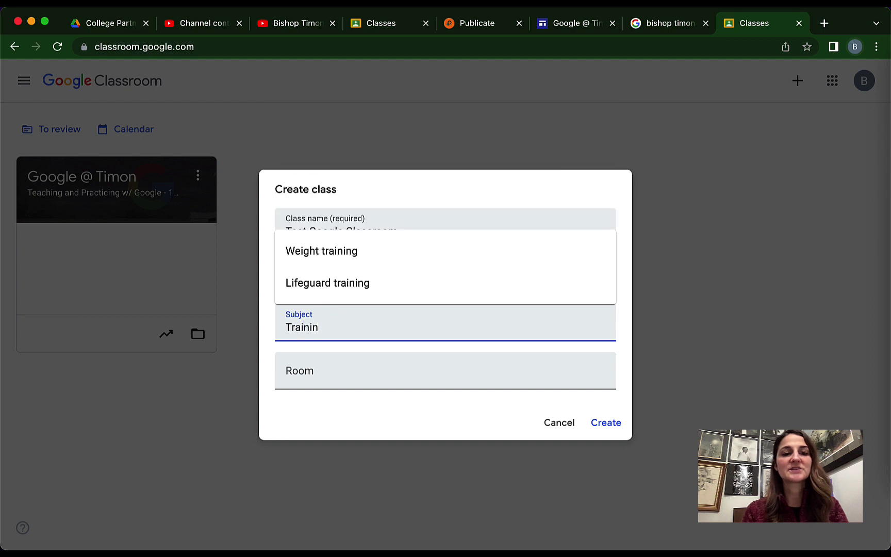
click(429, 282)
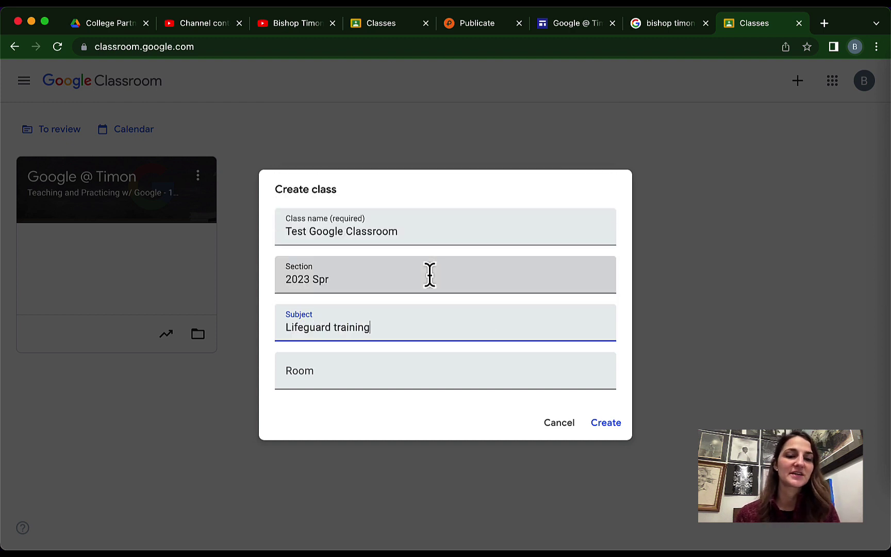
drag(336, 327, 281, 341)
text(T)
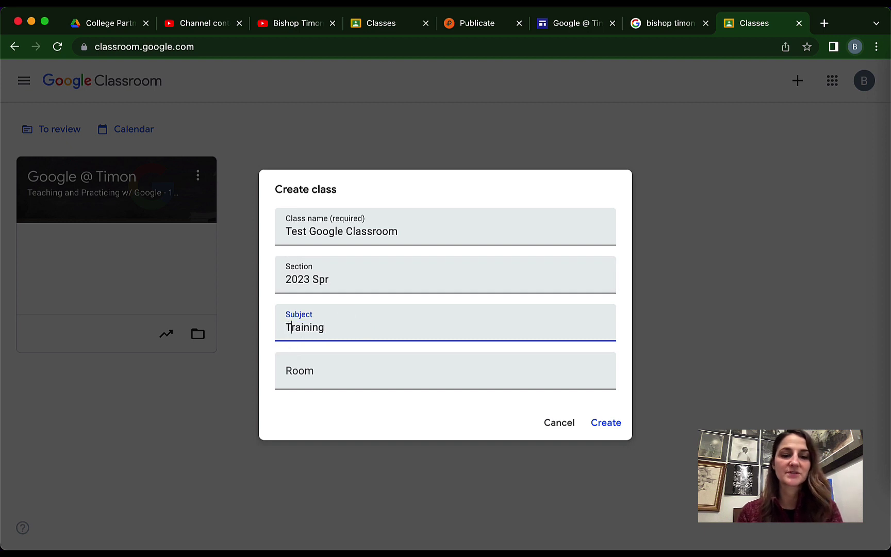
- Set the room to 101 and create the class
click(312, 372)
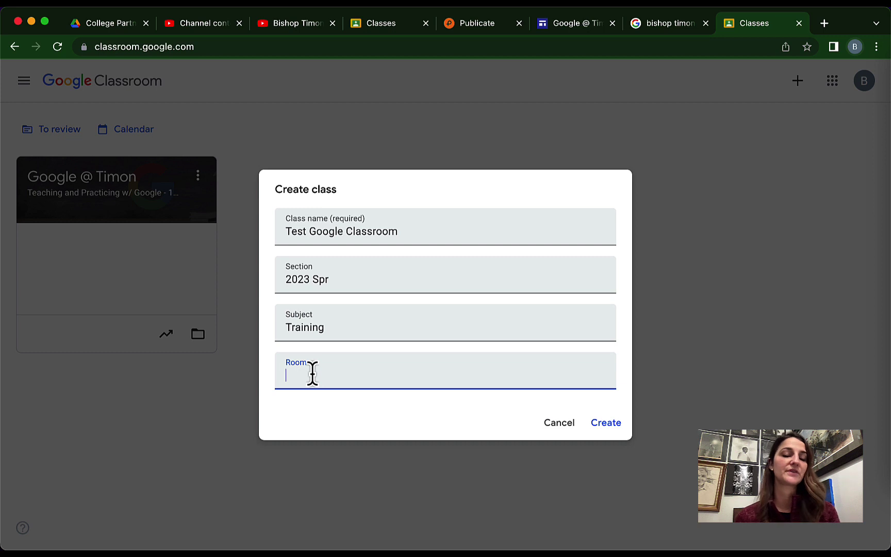
text(101)
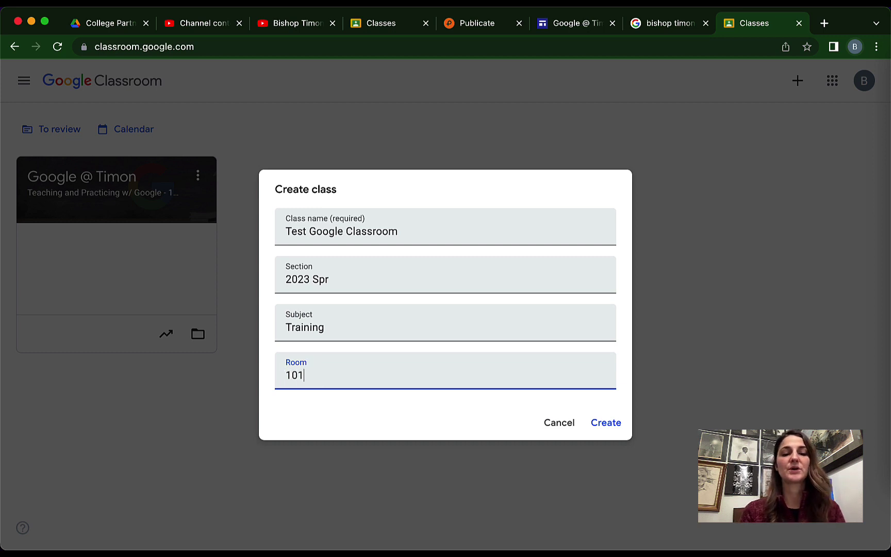
click(606, 423)
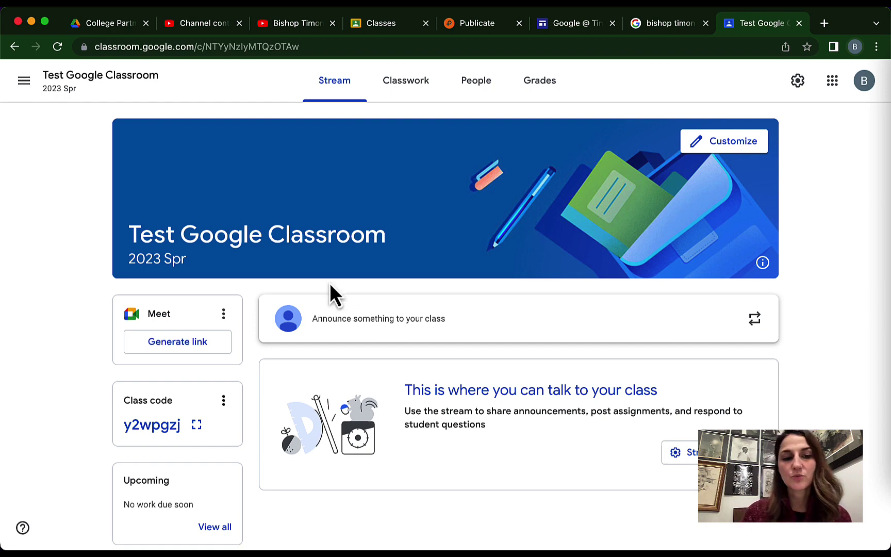
- Generate a Meet link for the new class and save it as visible to students
click(217, 347)
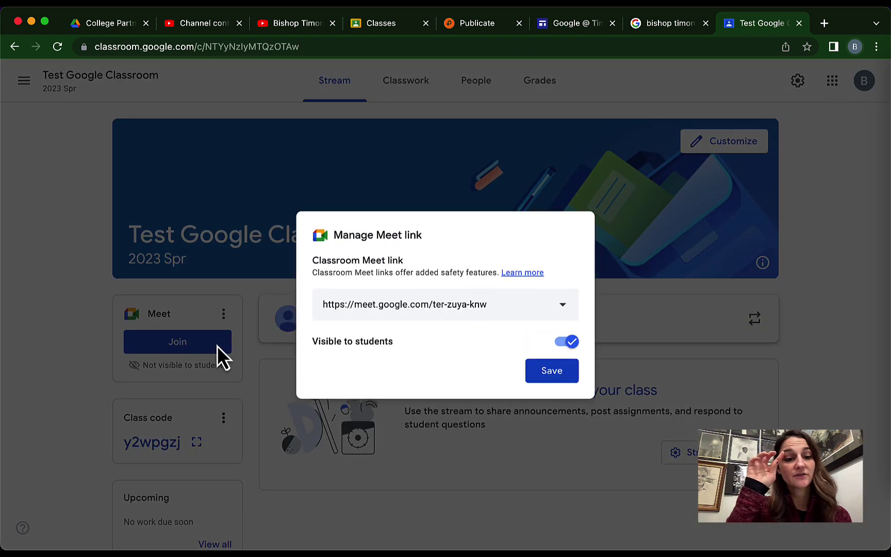
click(565, 380)
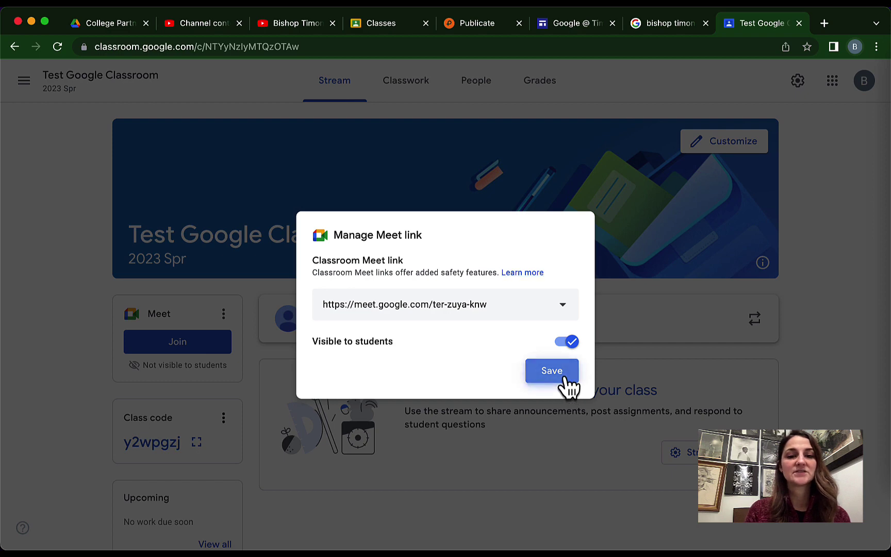
click(567, 382)
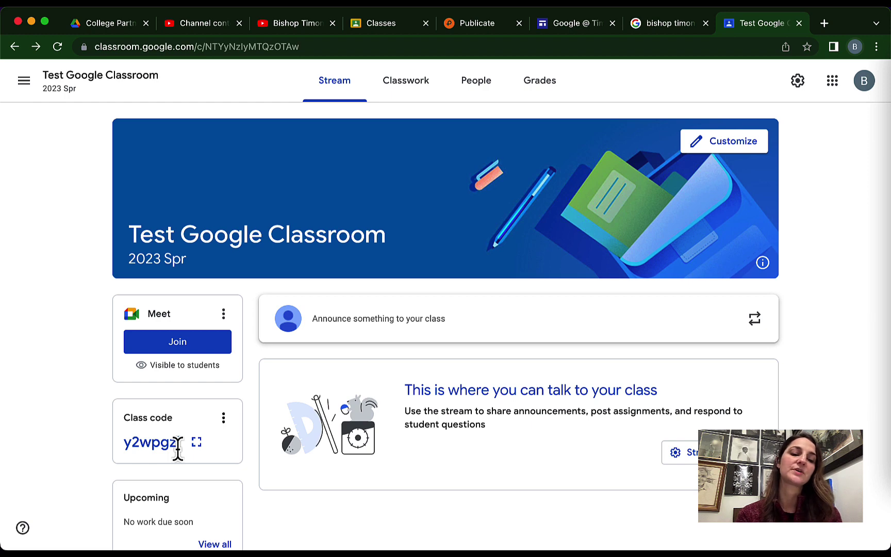
- Start a class announcement for all students in the stream with the text "Welcome to the Class!"
scroll(177, 448, down, 2)
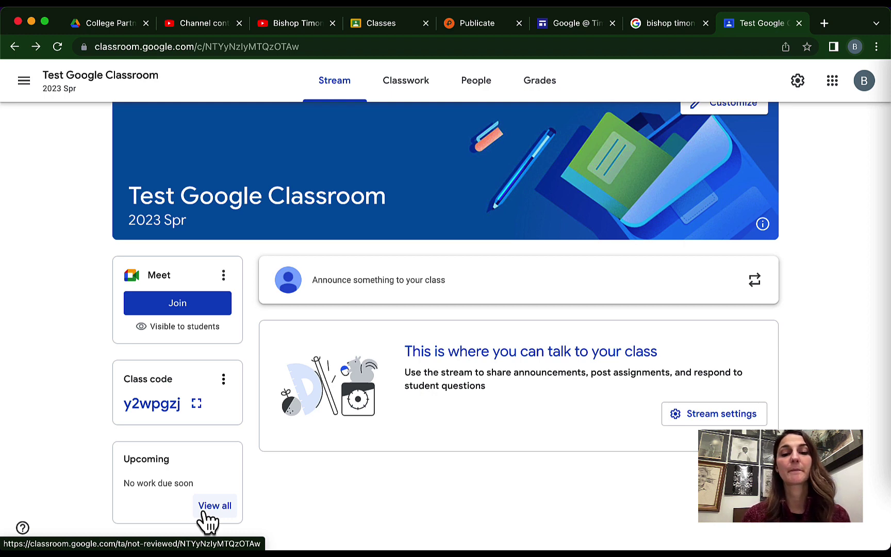
click(454, 295)
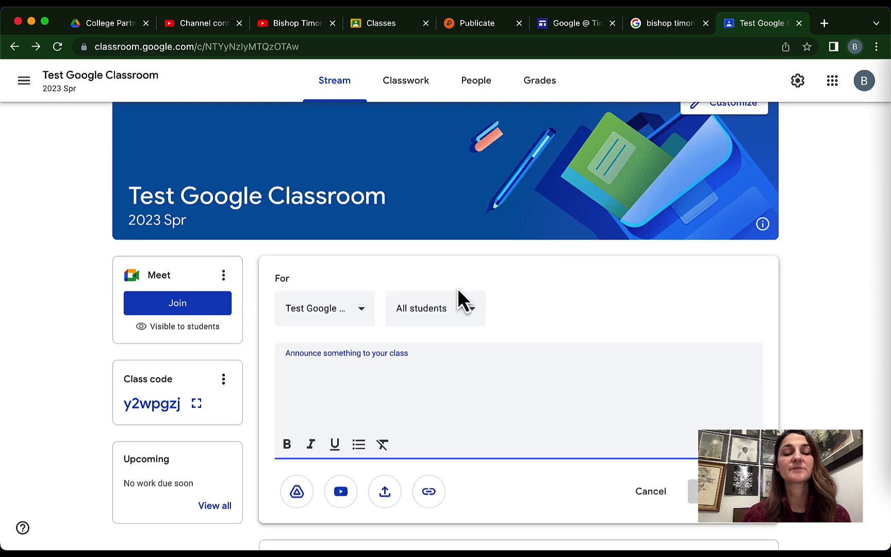
text(Welcome to )
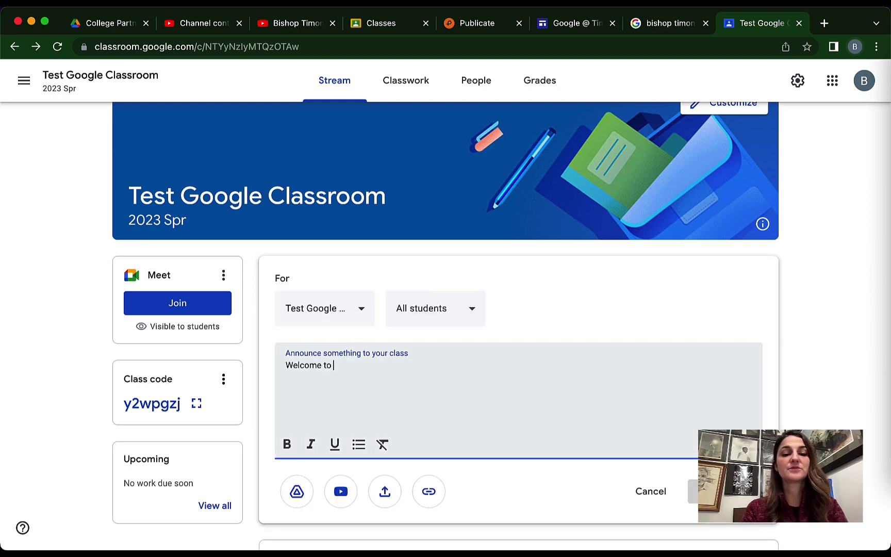
text(the Class!)
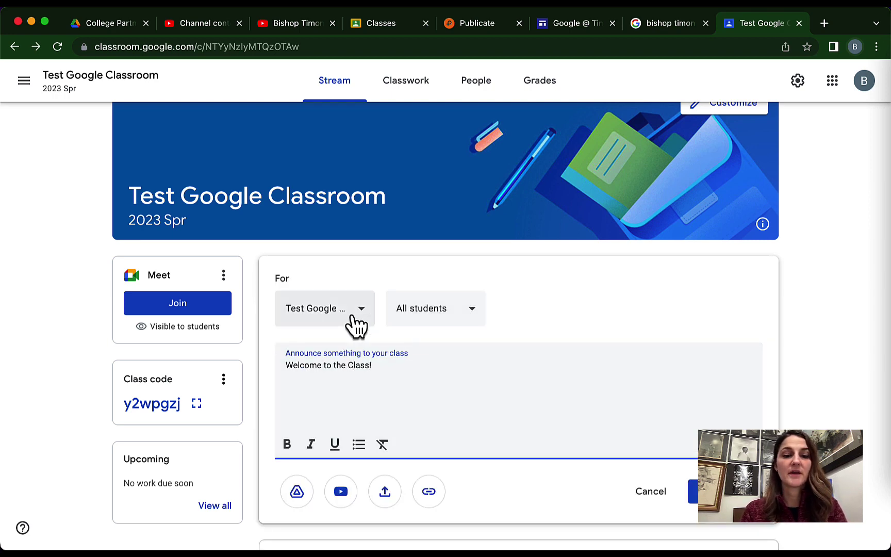
- Review which classes the announcement can be shared with, close the list, and place the cursor back in the message text
click(356, 324)
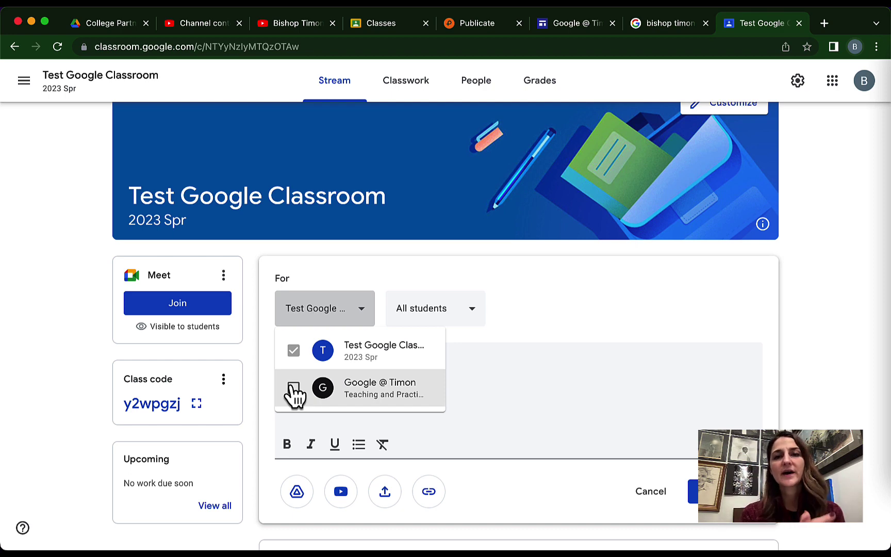
click(532, 383)
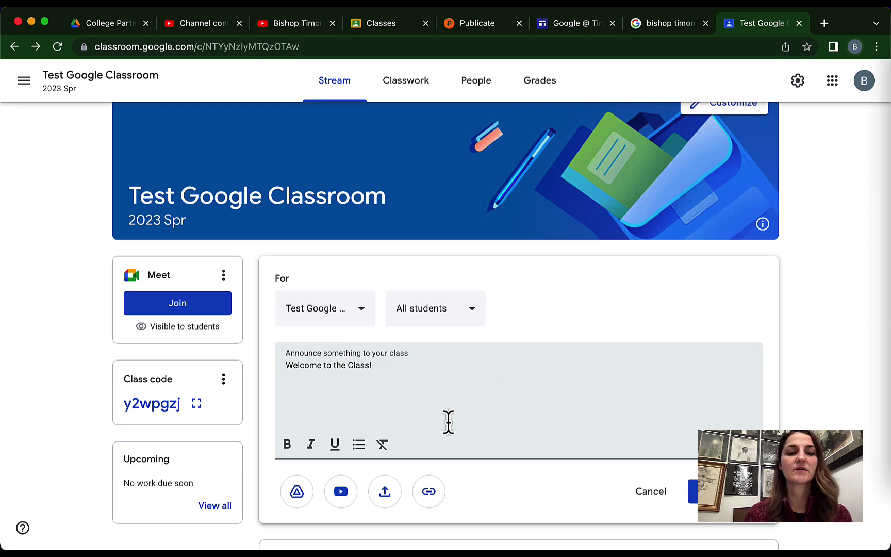
click(434, 402)
key(Return)
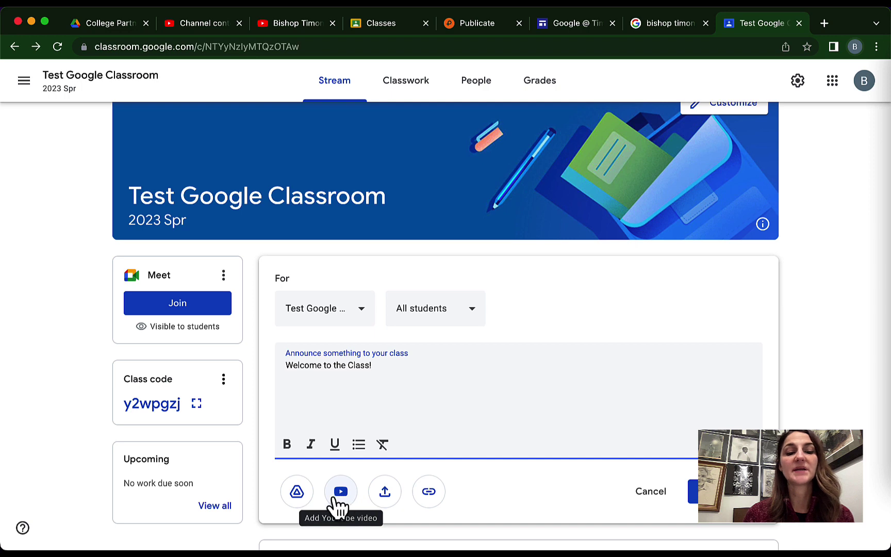
- Attach the Google Classroom Introduction document from the recent Google Drive files to the announcement
click(296, 492)
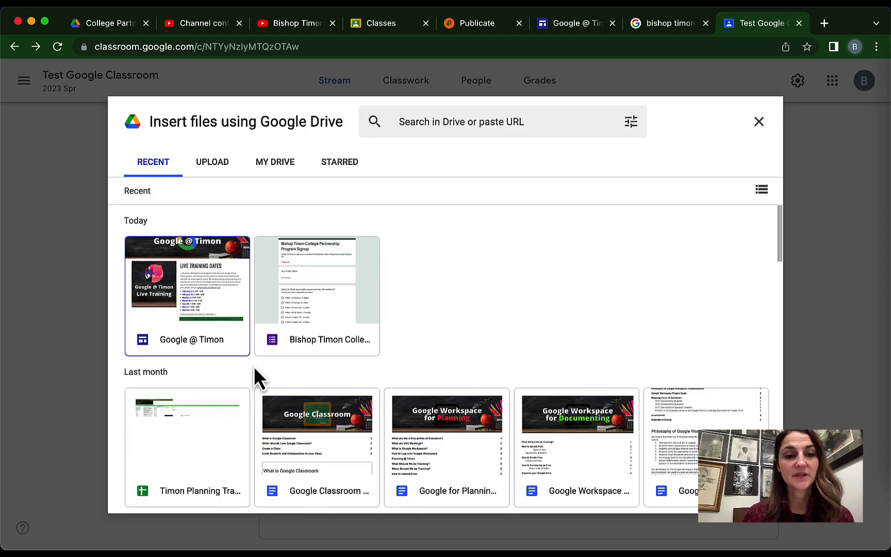
scroll(228, 297, down, 3)
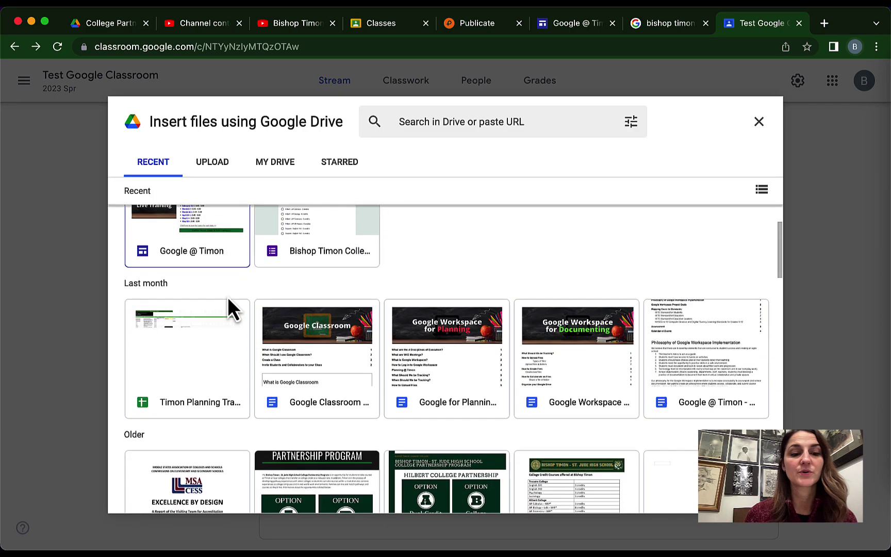
scroll(217, 355, down, 1)
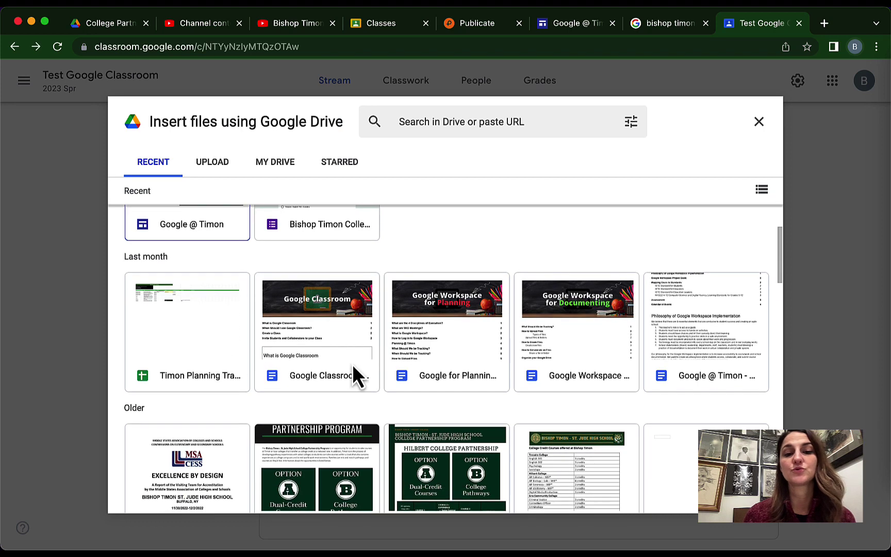
click(334, 349)
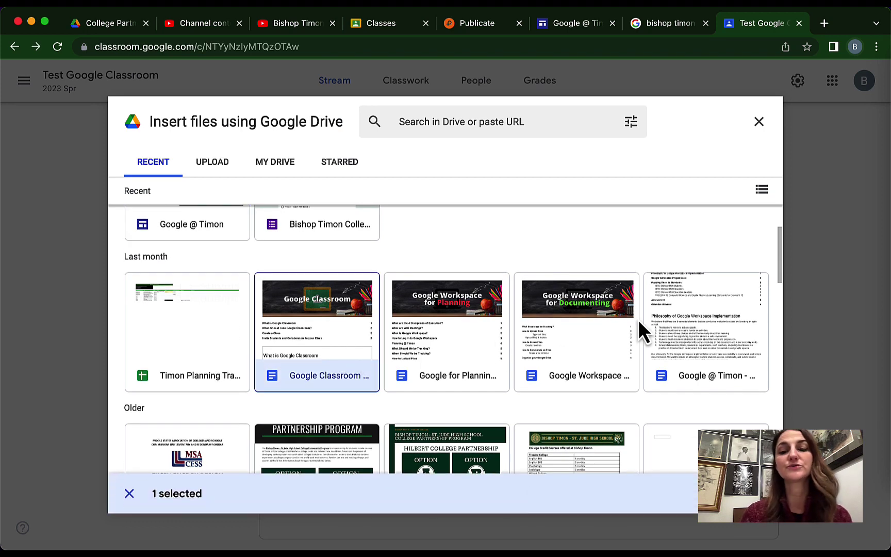
click(748, 494)
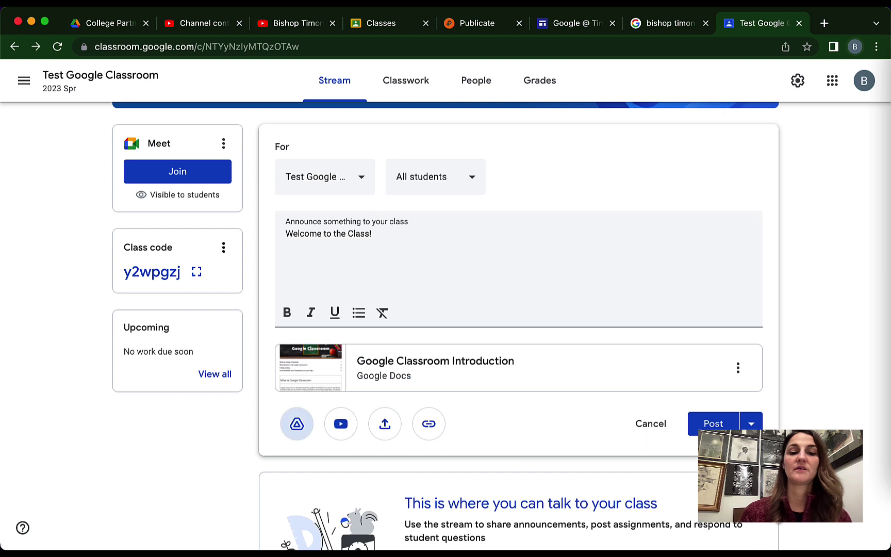
- Add "This is a test class." after the welcome sentence in the announcement and post it to the stream
click(391, 243)
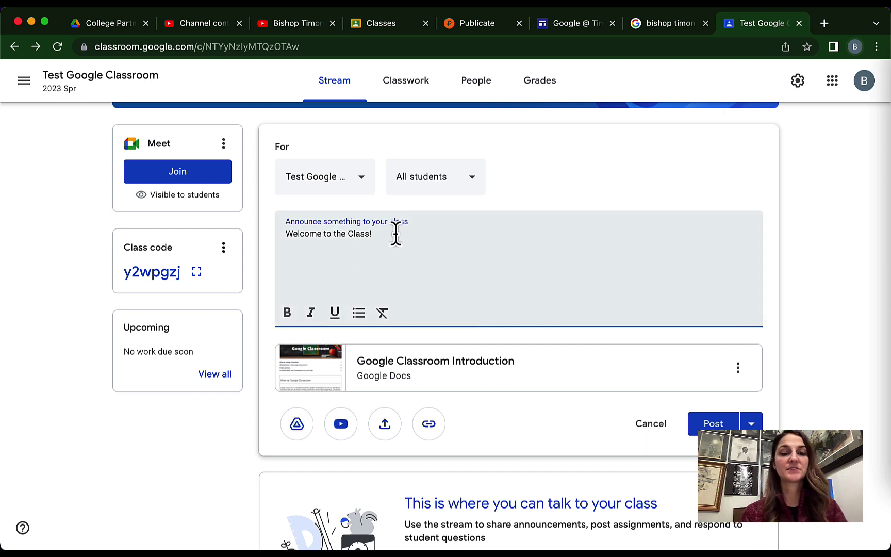
key(BackSpace)
text(This is )
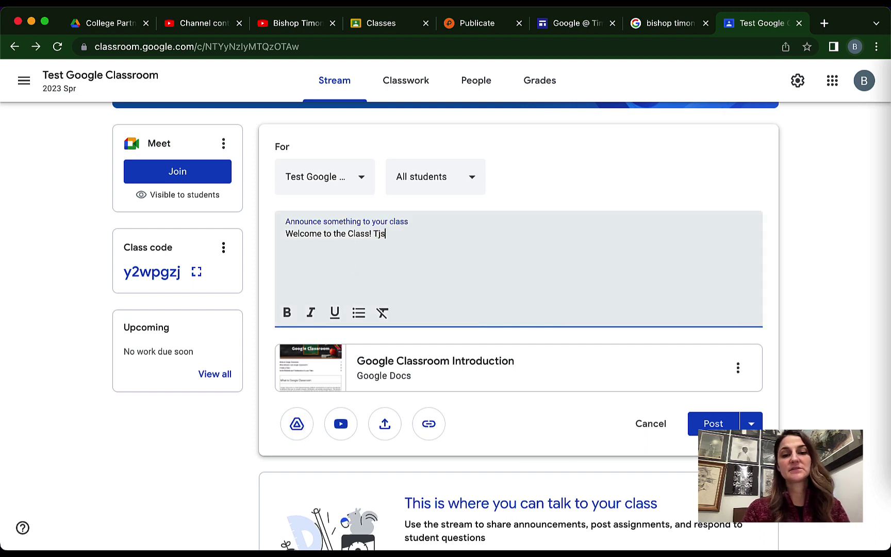
text(a test class.)
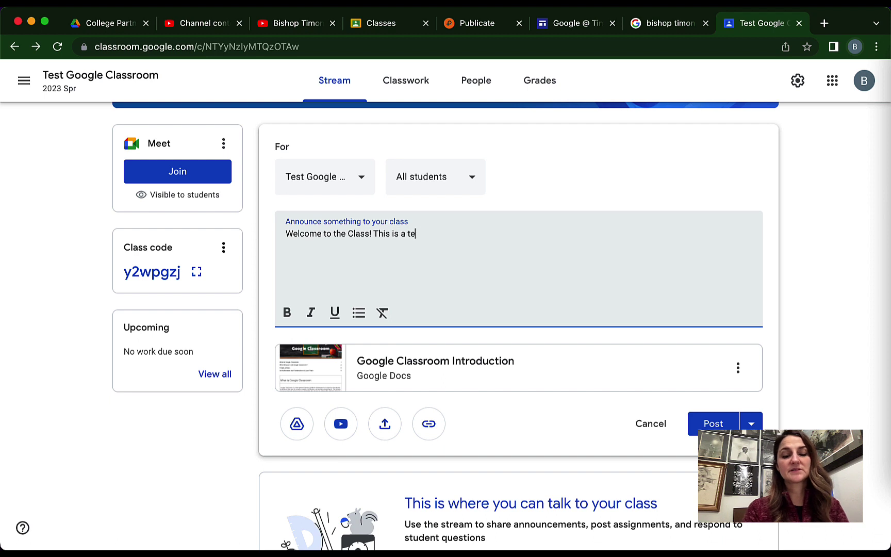
click(725, 424)
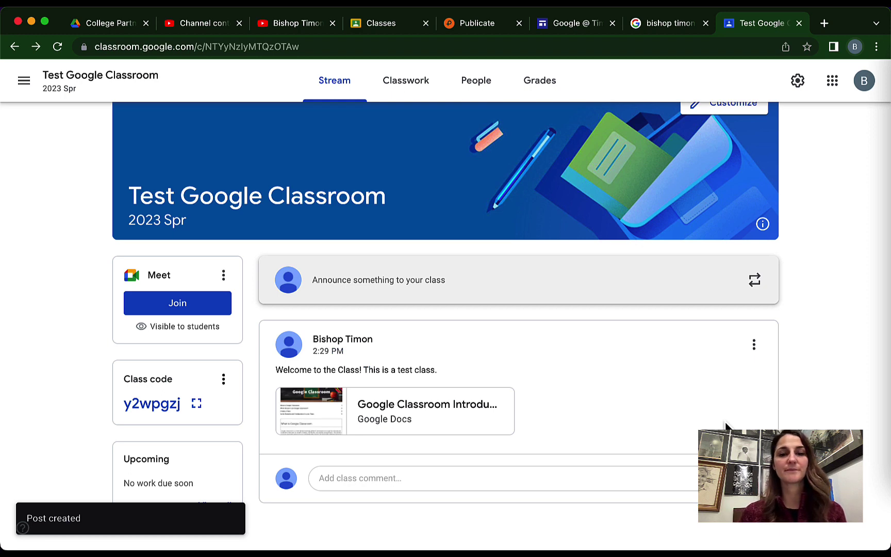
- Add a topic named "Week 1" to the classwork of the Test Google Classroom
click(413, 97)
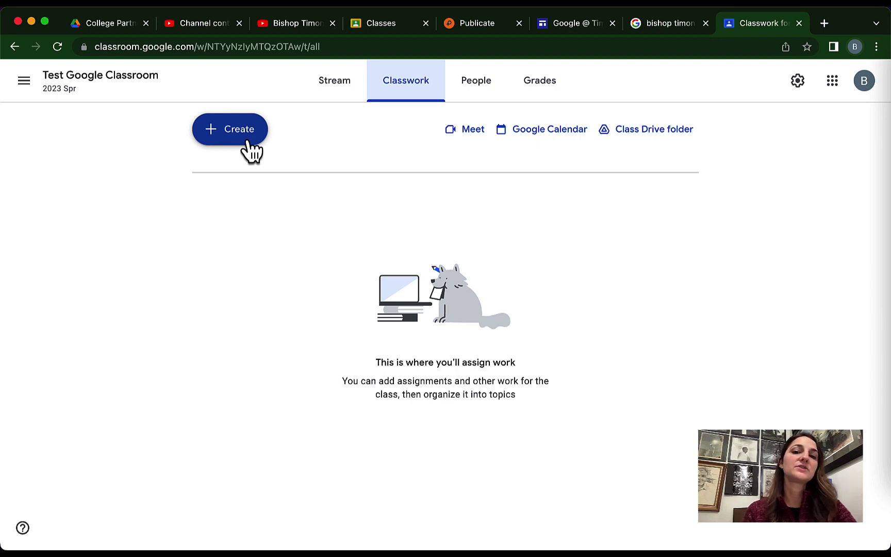
click(252, 151)
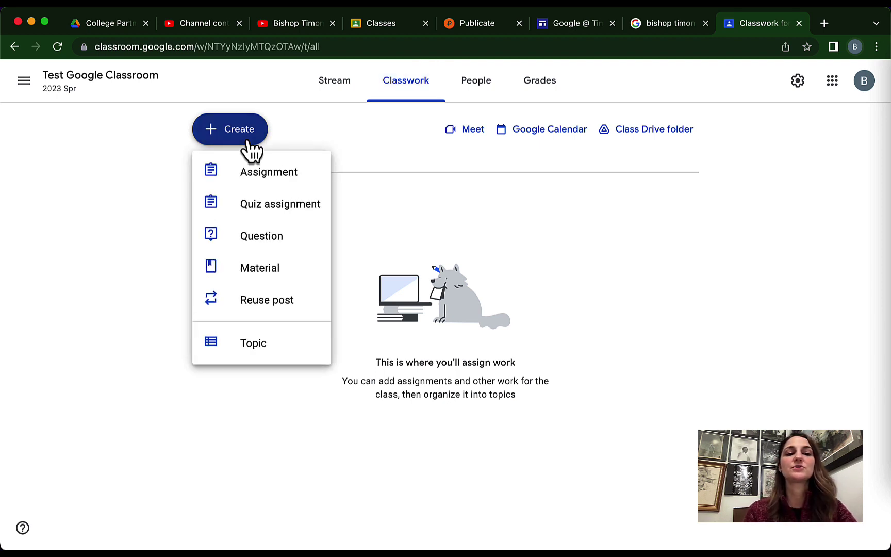
click(255, 354)
click(421, 304)
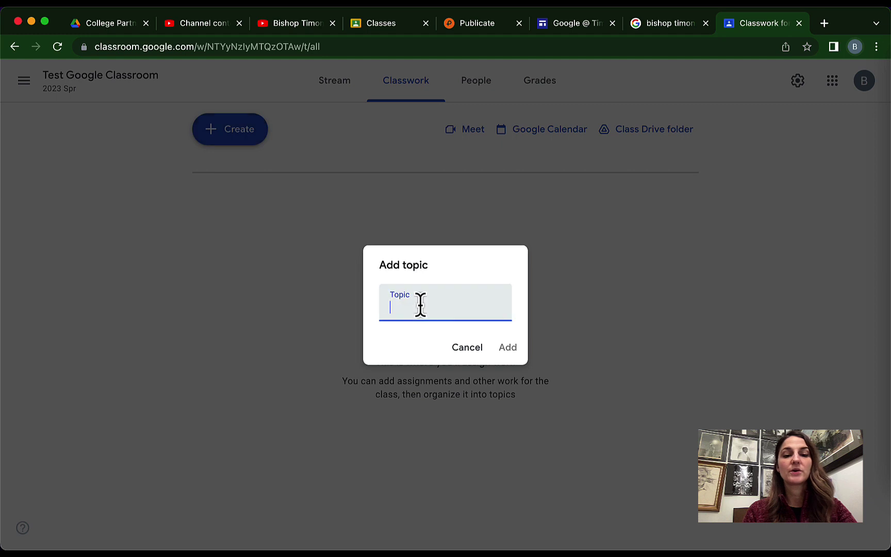
text(Week 1)
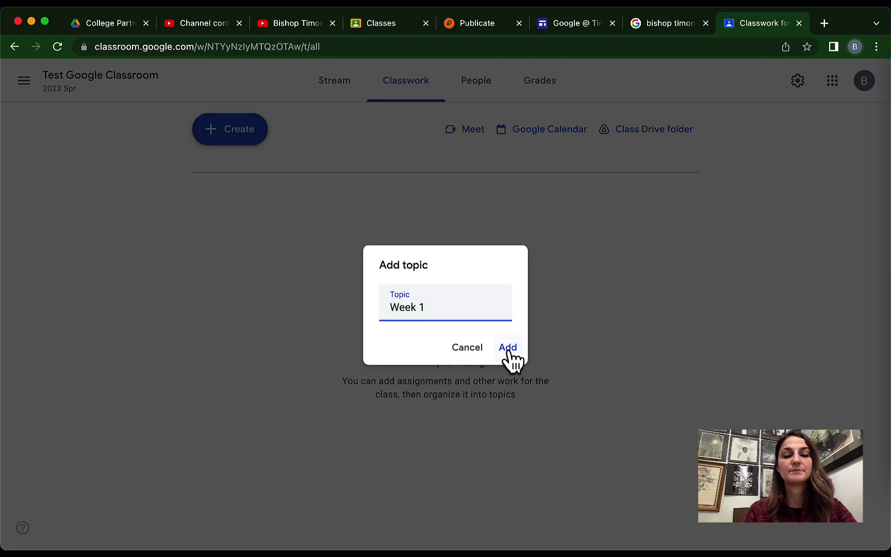
click(509, 349)
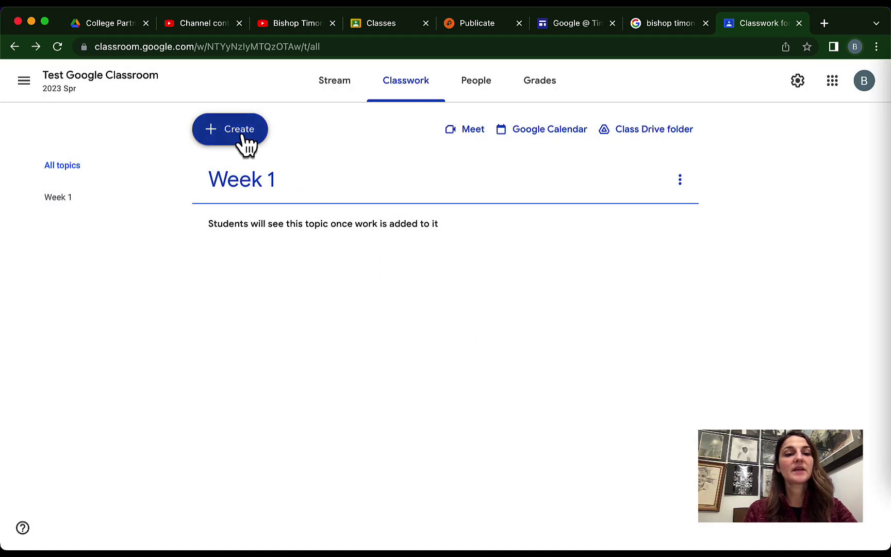
- Add a second classwork topic named "Resources"
click(243, 137)
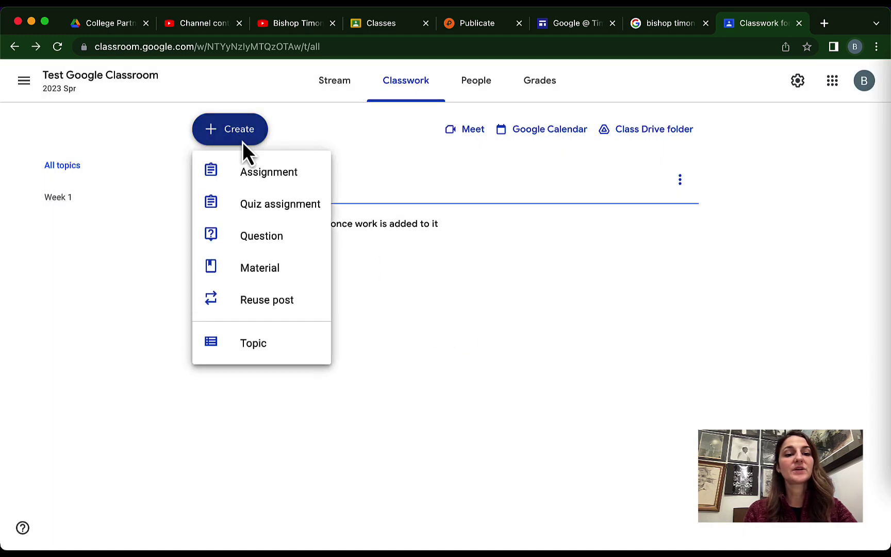
click(243, 346)
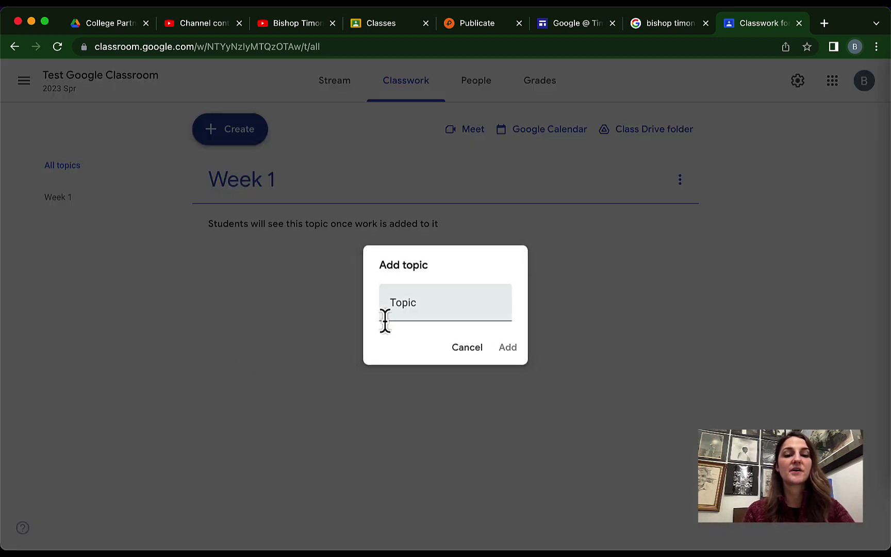
click(404, 311)
text(Resources)
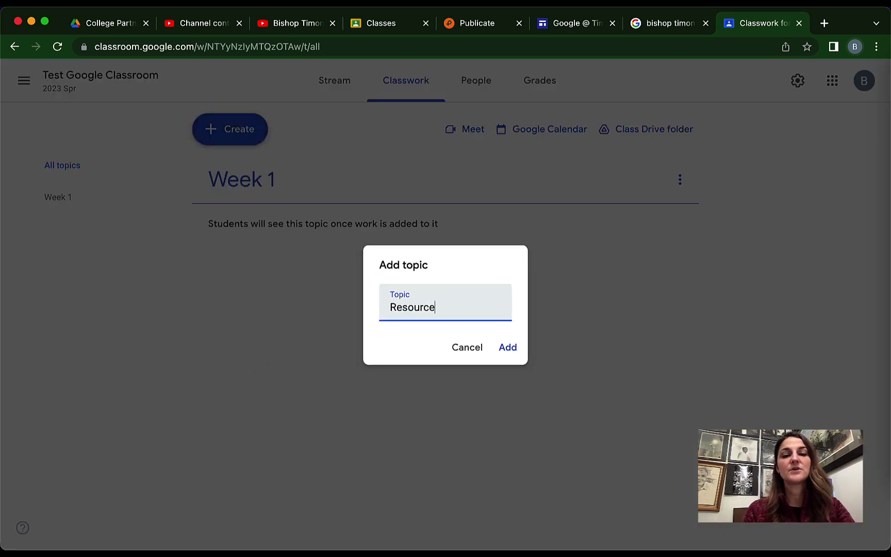
click(505, 349)
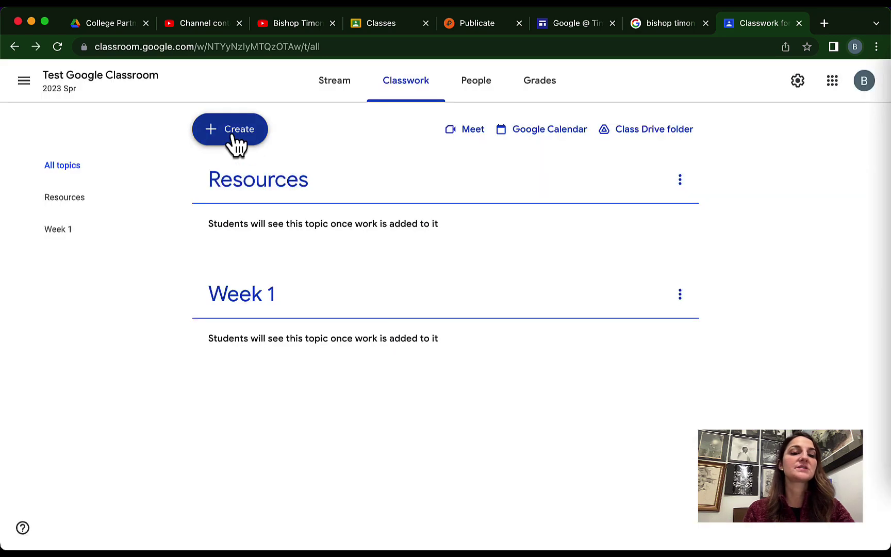
- Add an "Assignments" topic and reorder the classwork topics to Week 1, Assignments, Resources
click(233, 136)
click(251, 347)
click(452, 309)
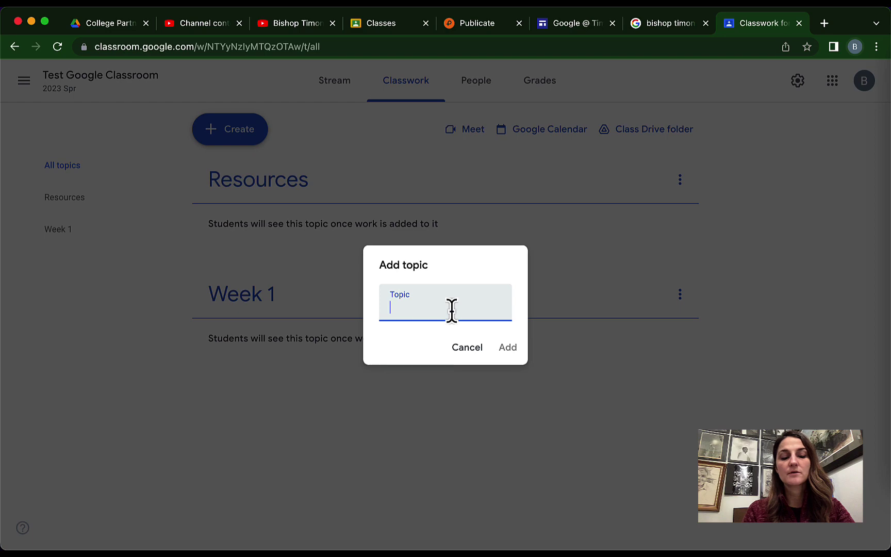
text(Assignments)
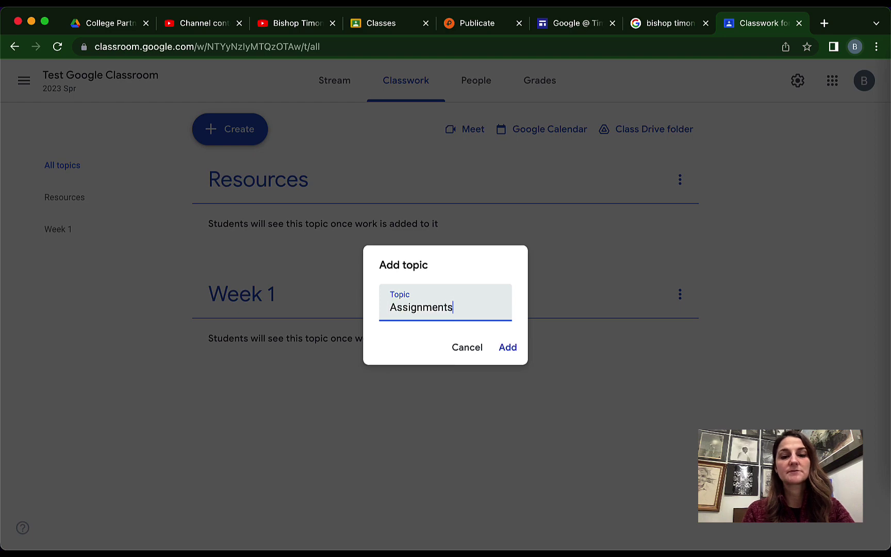
click(509, 348)
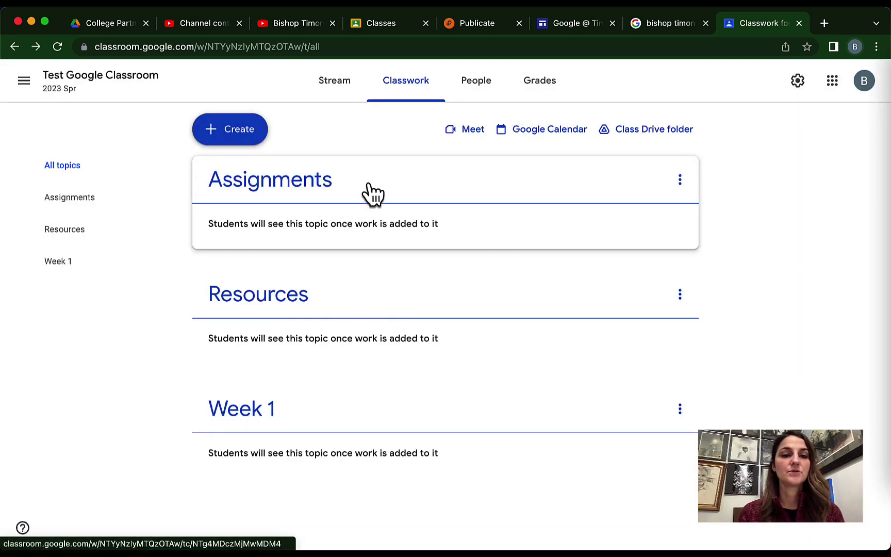
drag(372, 193, 372, 436)
drag(404, 199, 388, 438)
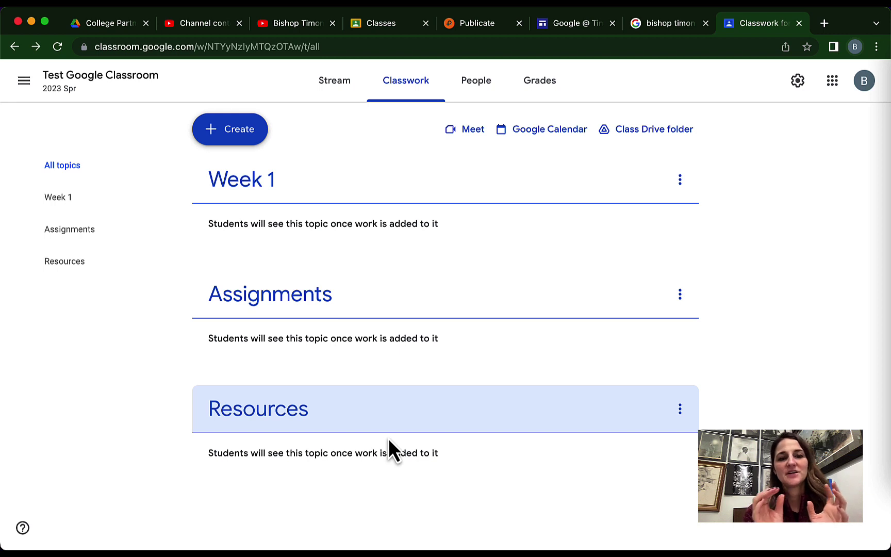
- Start a new classwork material and attach the Google Classroom Introduction document from the recent Google Drive files
click(253, 139)
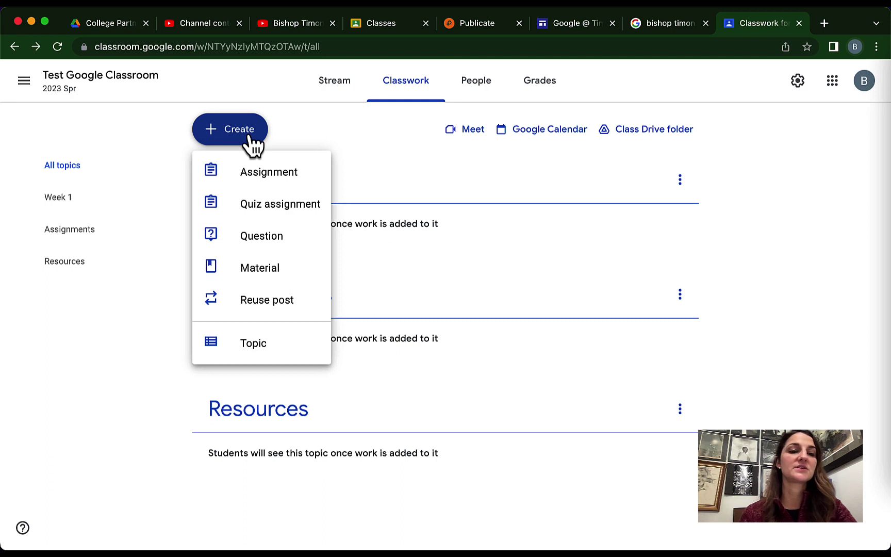
click(256, 271)
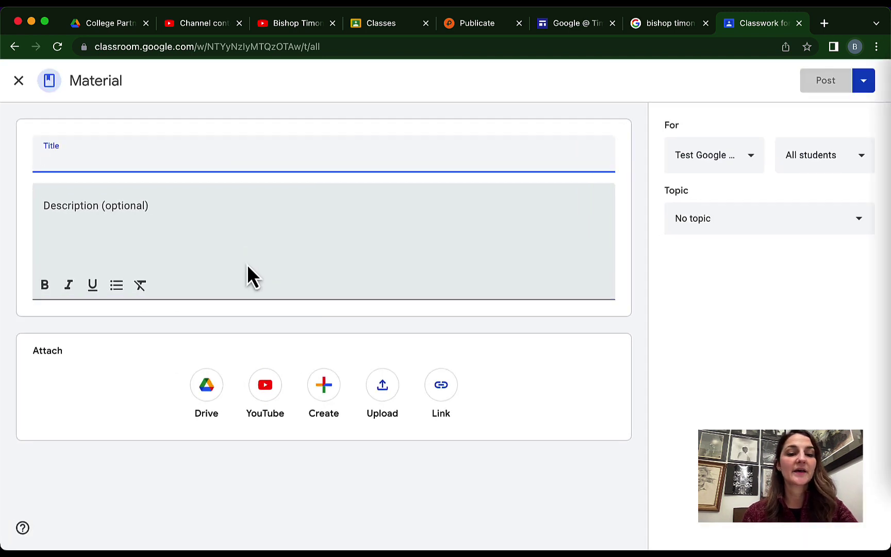
click(207, 394)
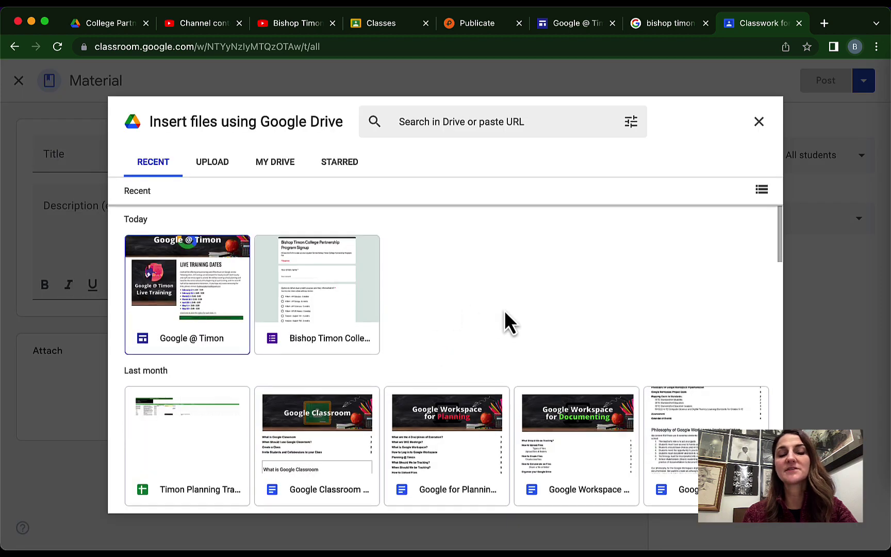
scroll(536, 340, down, 2)
click(352, 361)
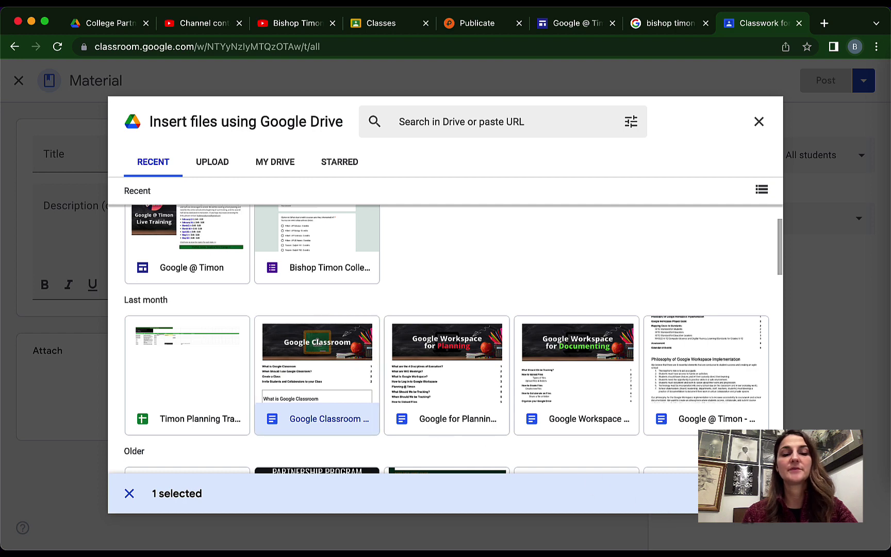
click(748, 494)
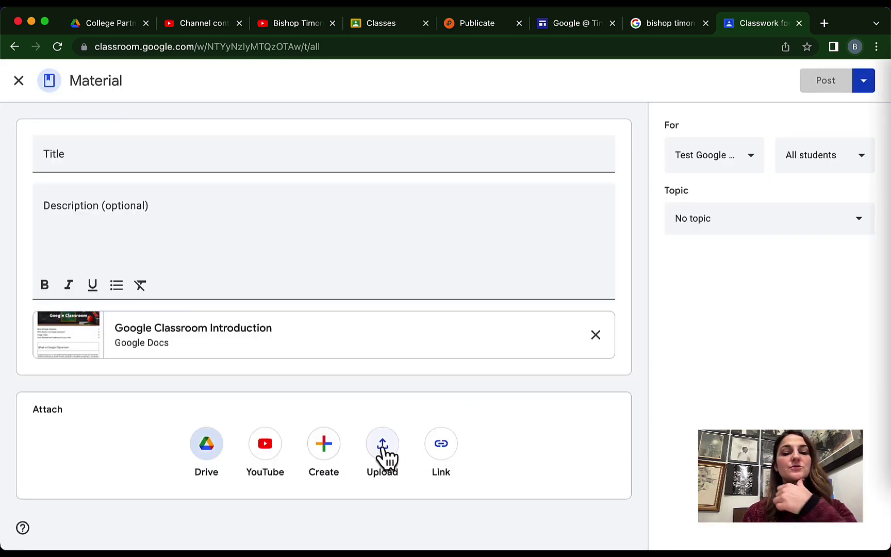
click(441, 444)
text(http:)
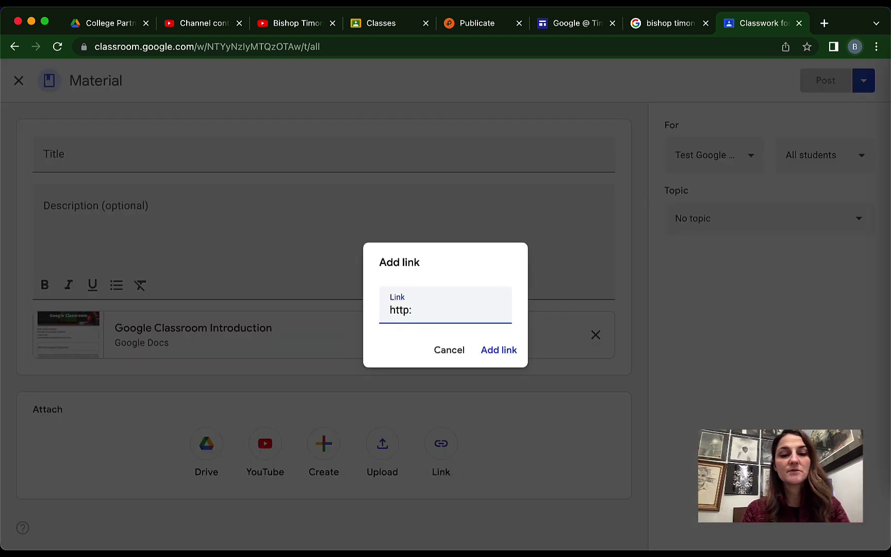
text(//www)
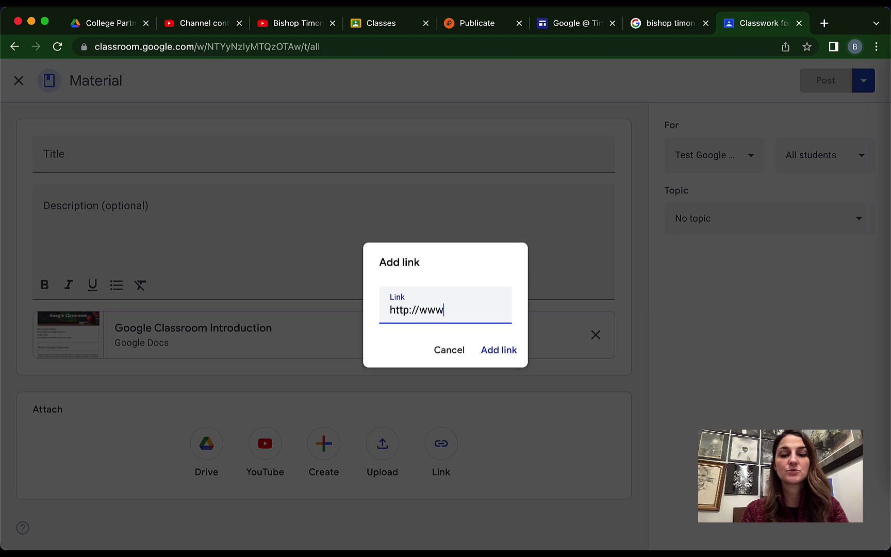
text(.google.com)
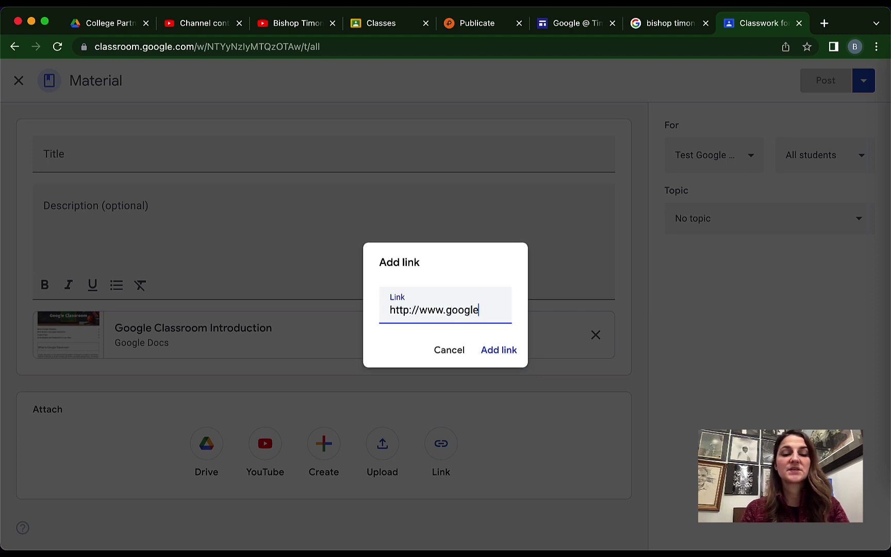
click(516, 354)
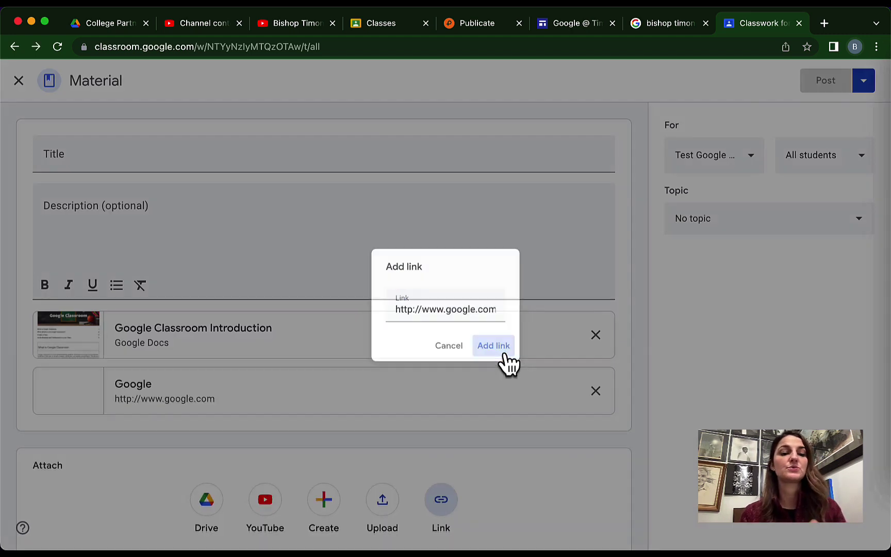
- Search YouTube for "google classroom" and attach the video "How to Use Google Classroom - Tutorial for Beginners" to the material
click(326, 510)
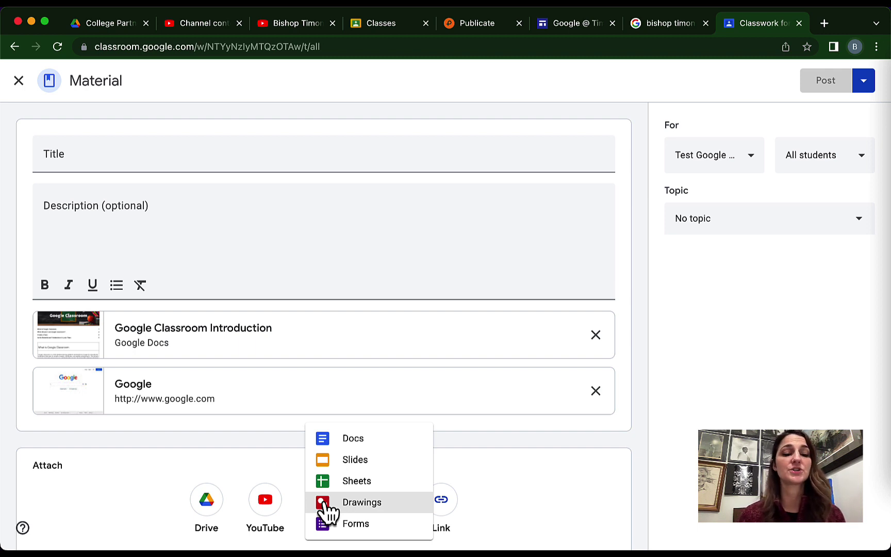
click(261, 471)
click(265, 501)
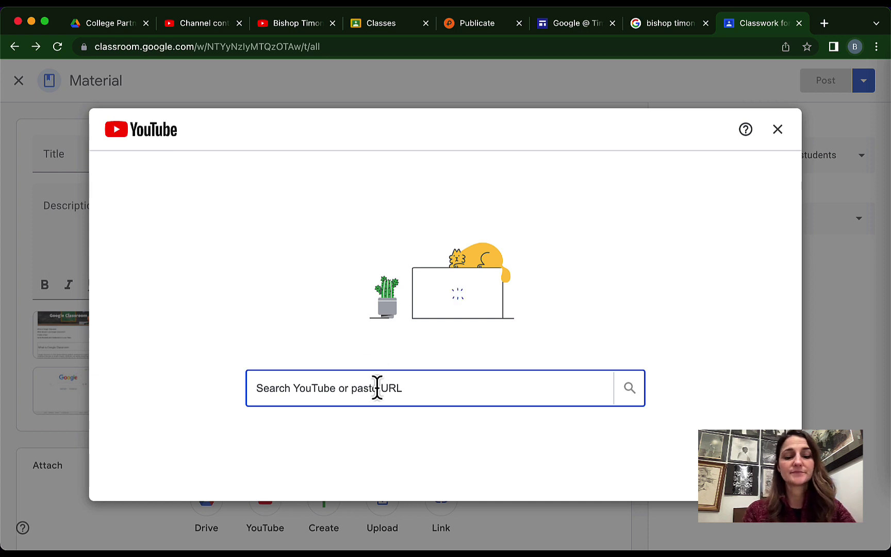
text(google classr)
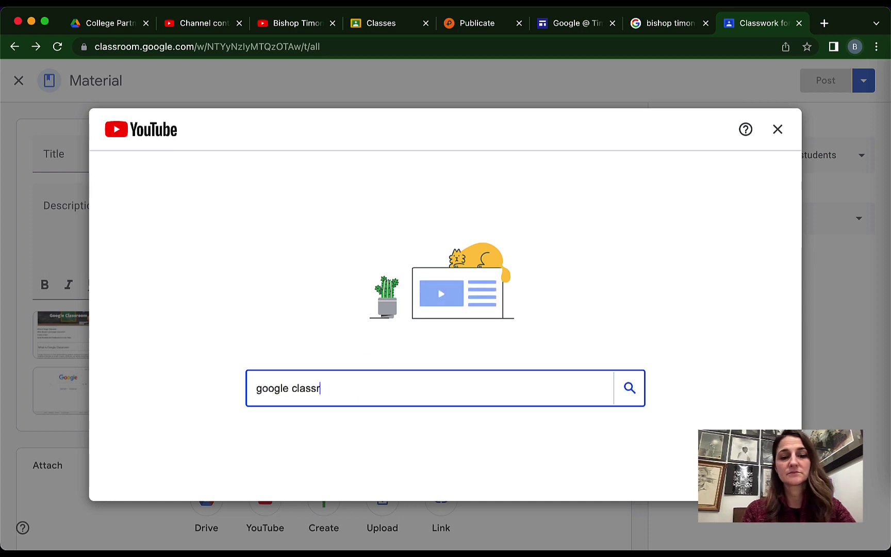
text(oom)
key(Return)
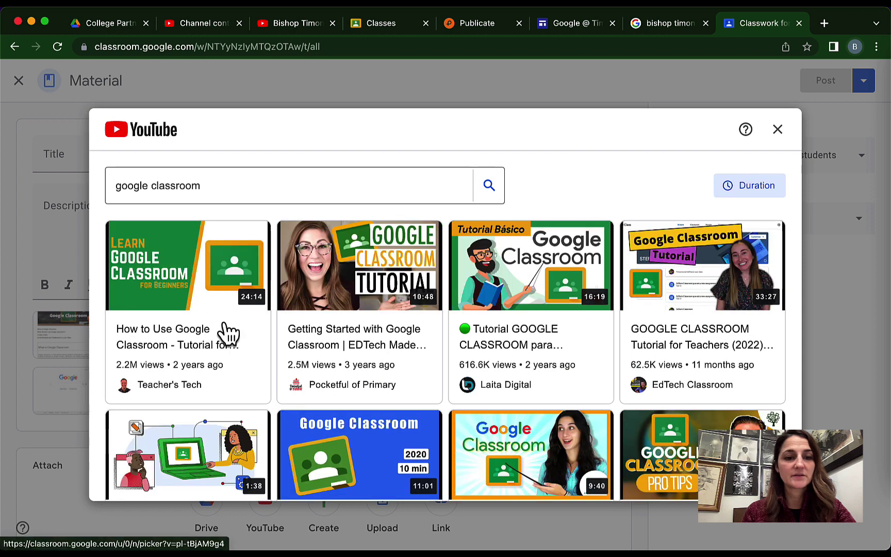
click(183, 296)
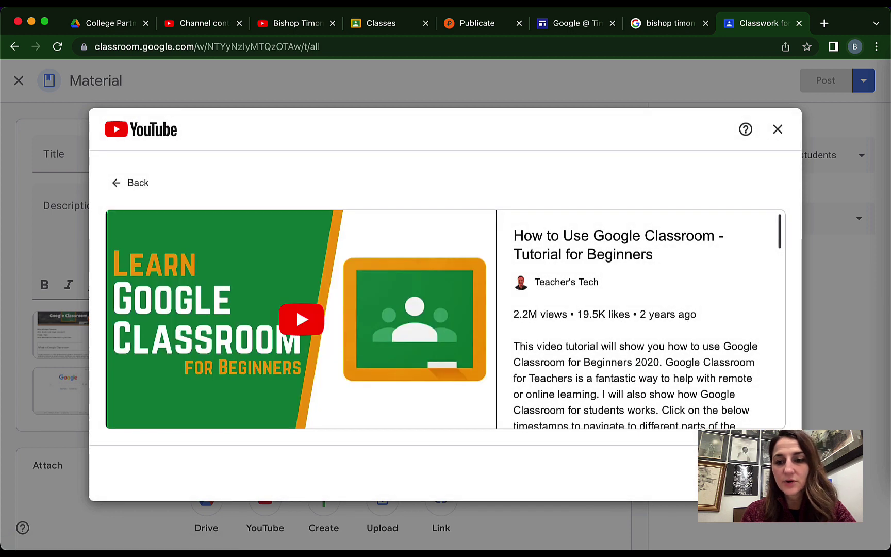
click(763, 474)
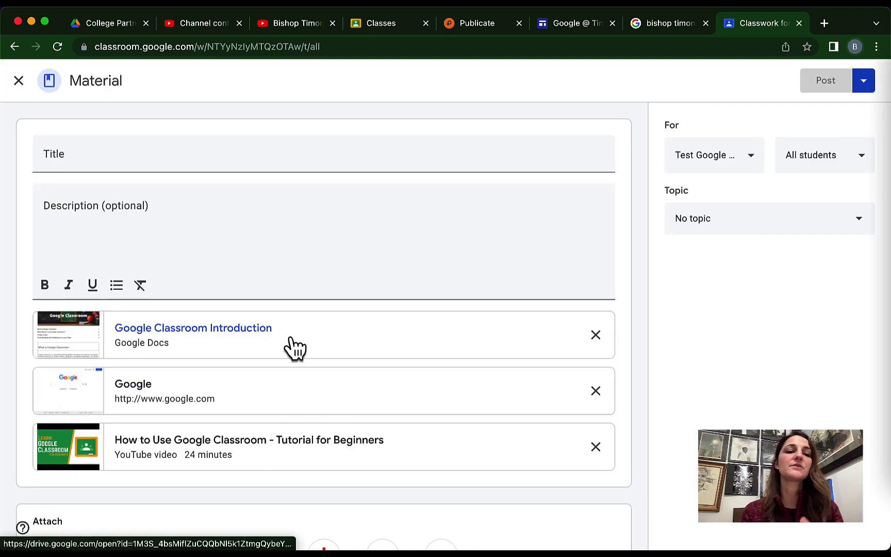
- Title the new material "Lesson 1"
click(269, 152)
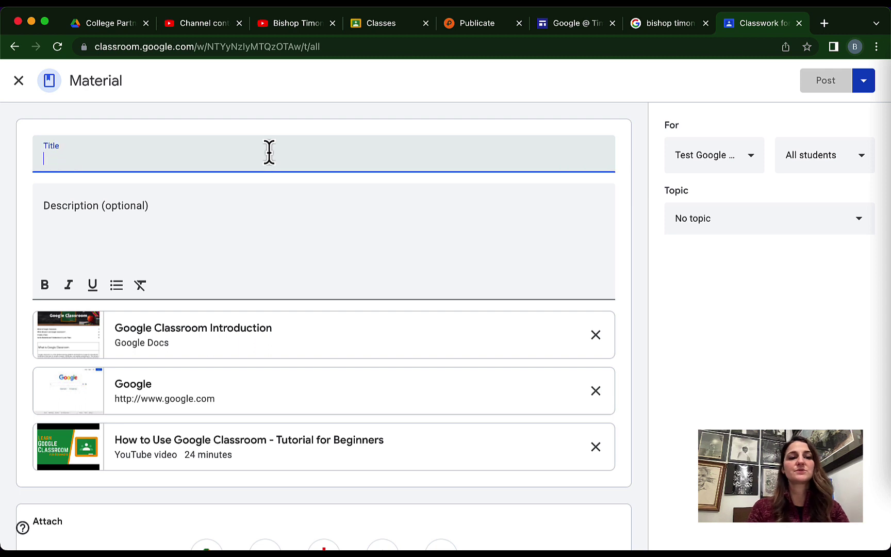
text(Week)
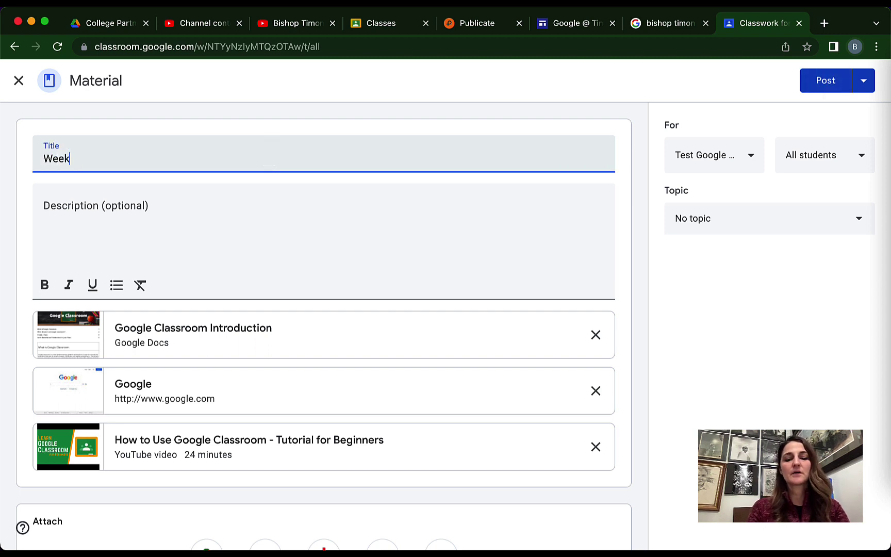
text( 1 )
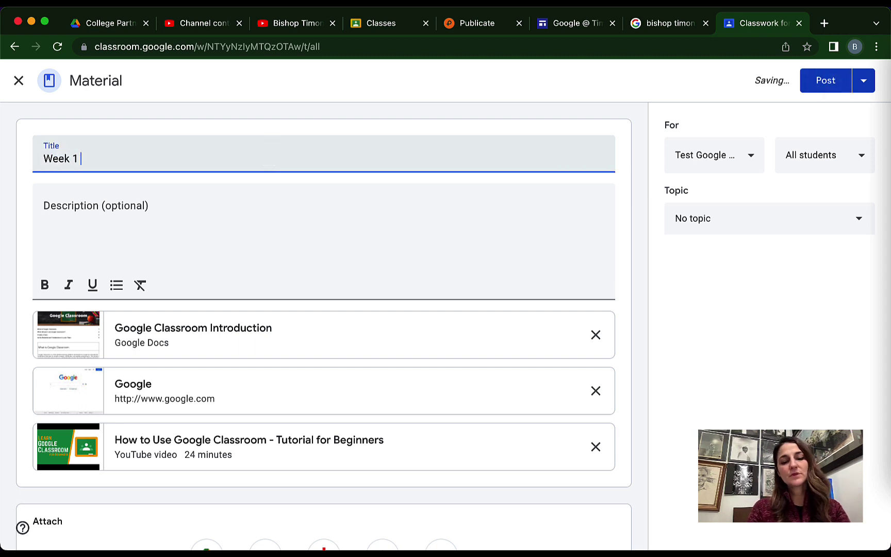
text(Le)
- Write the material's description on two lines: "Here are the resources for week 1." and "This lesson is about X."
click(119, 209)
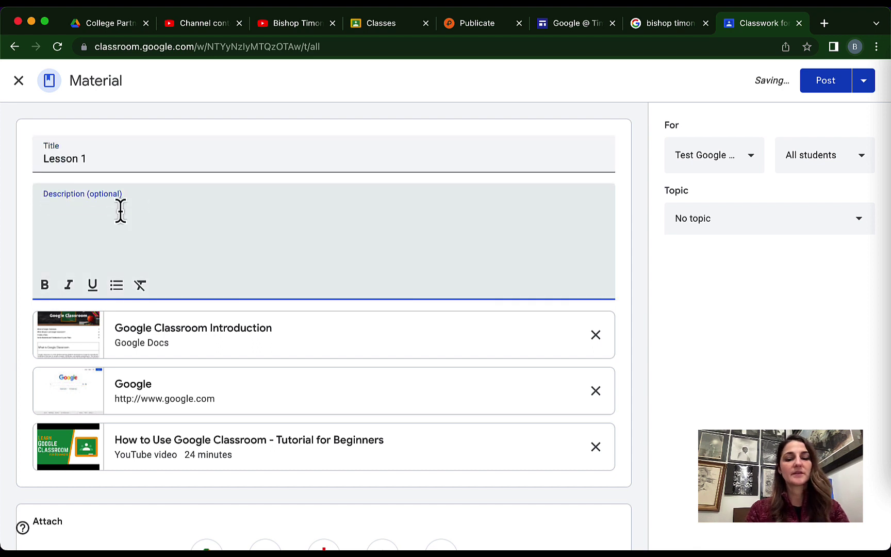
text(Here is a)
key(BackSpace)
key(BackSpace)
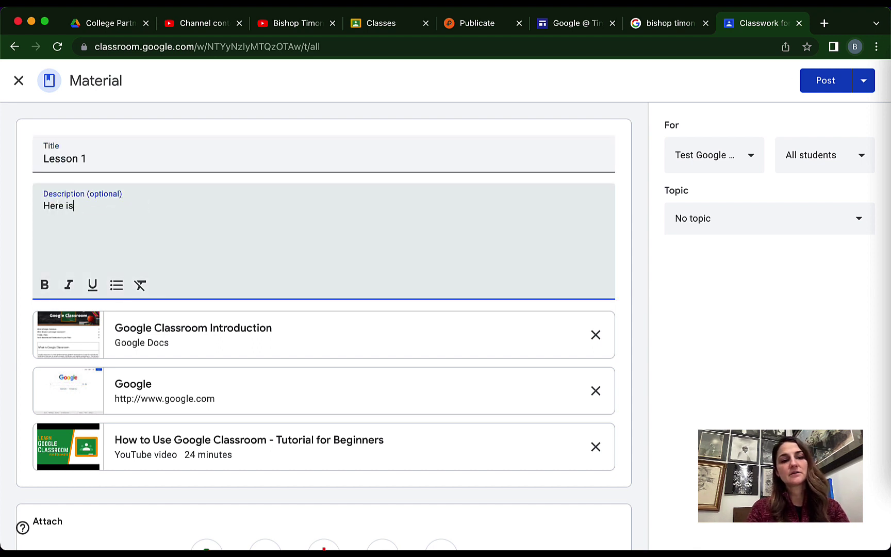
key(BackSpace)
key(BackSpace)
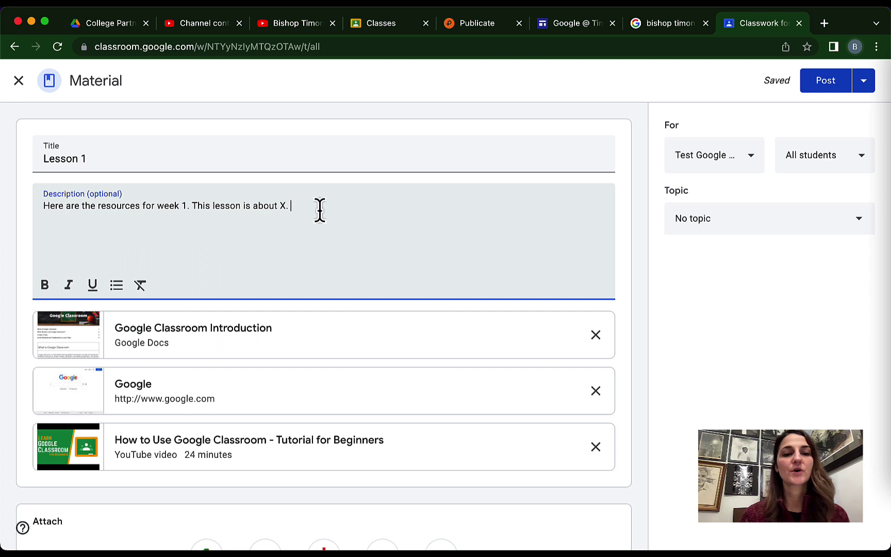
click(194, 206)
key(Return)
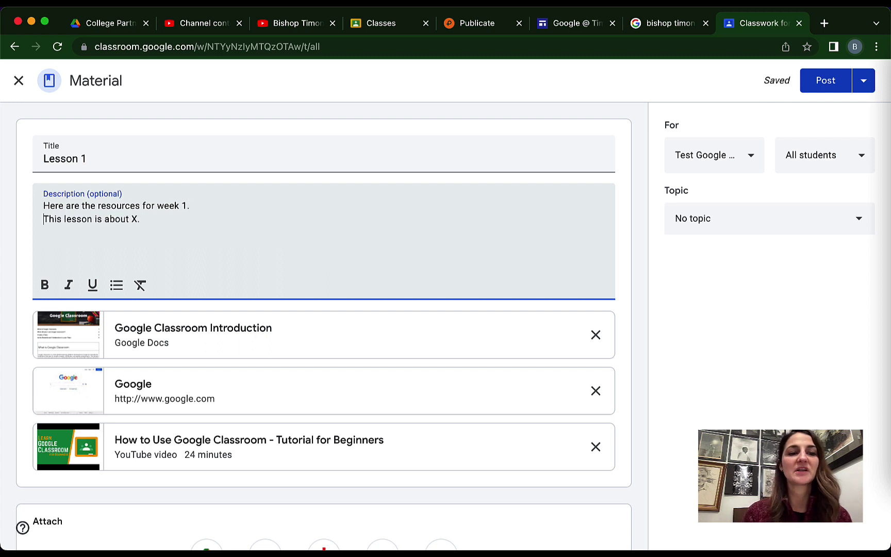
- Format the first line of the description as bold, italic and underlined
drag(189, 206, 31, 208)
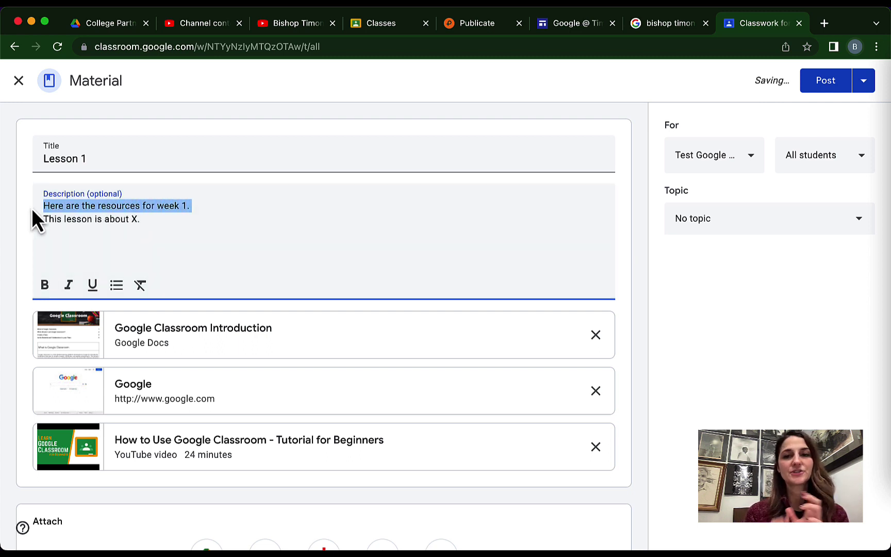
click(47, 288)
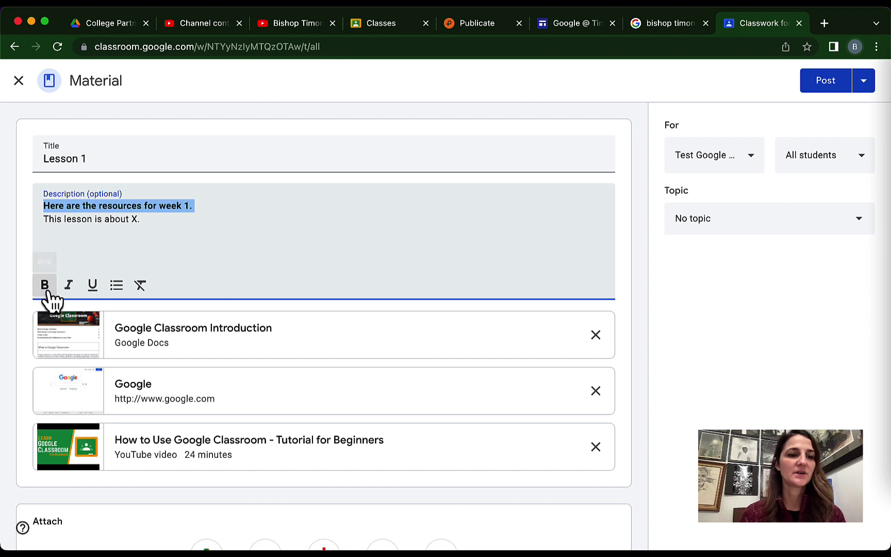
click(68, 292)
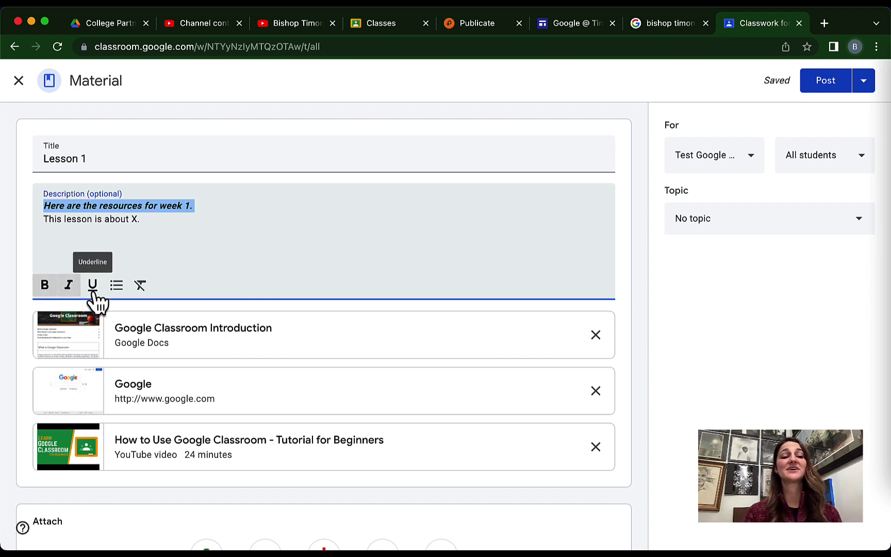
click(94, 287)
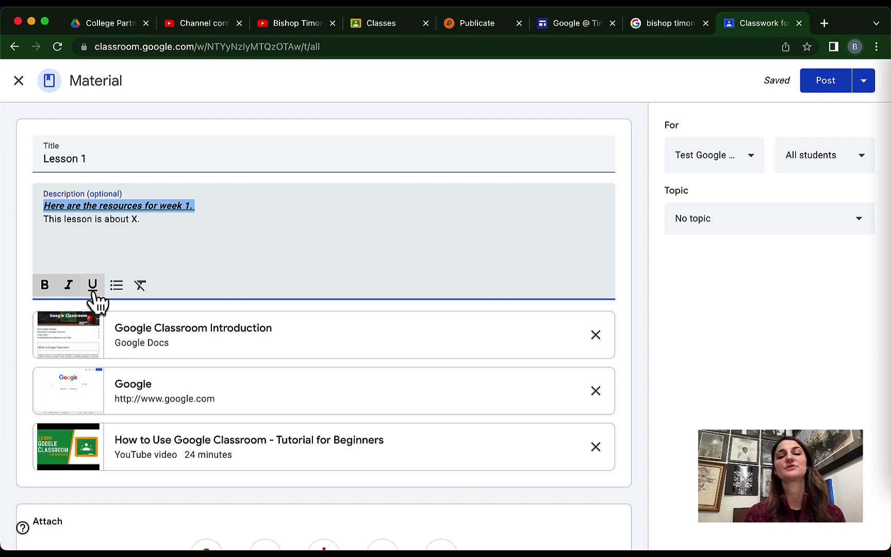
scroll(243, 415, down, 3)
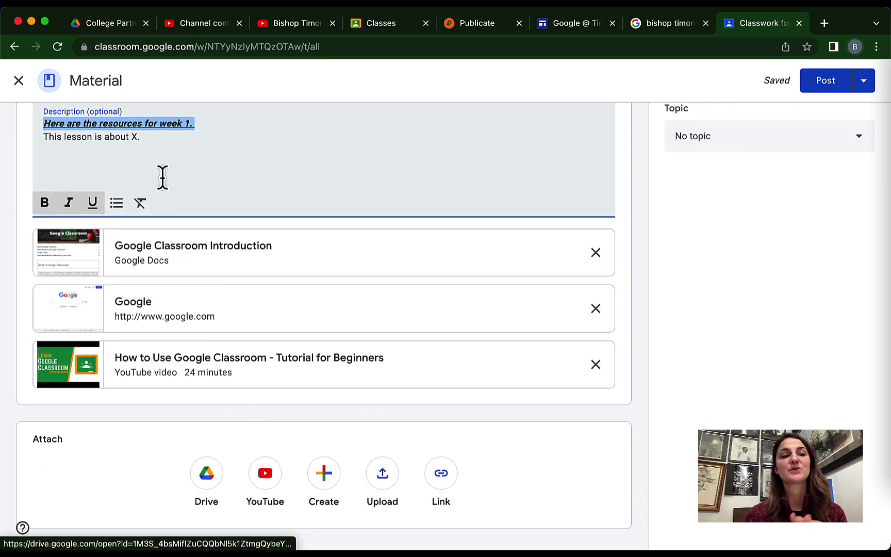
click(136, 138)
scroll(133, 201, up, 3)
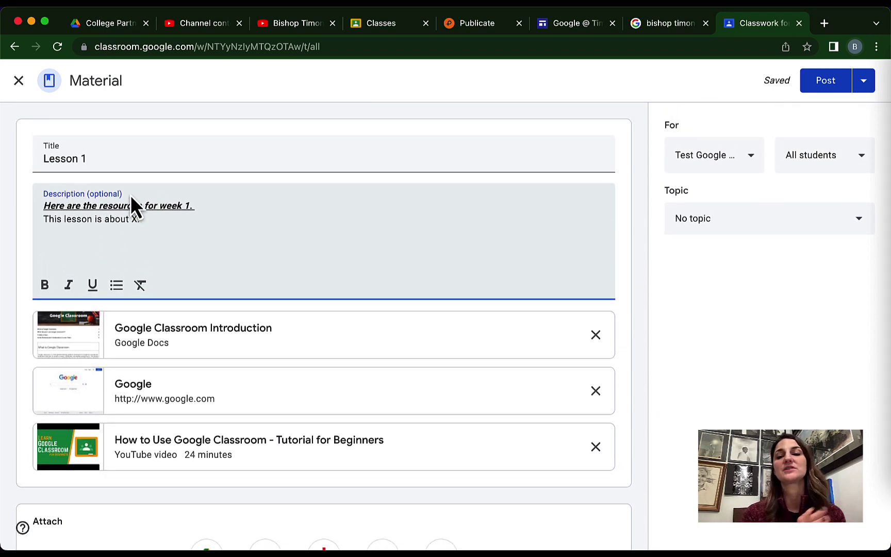
click(705, 160)
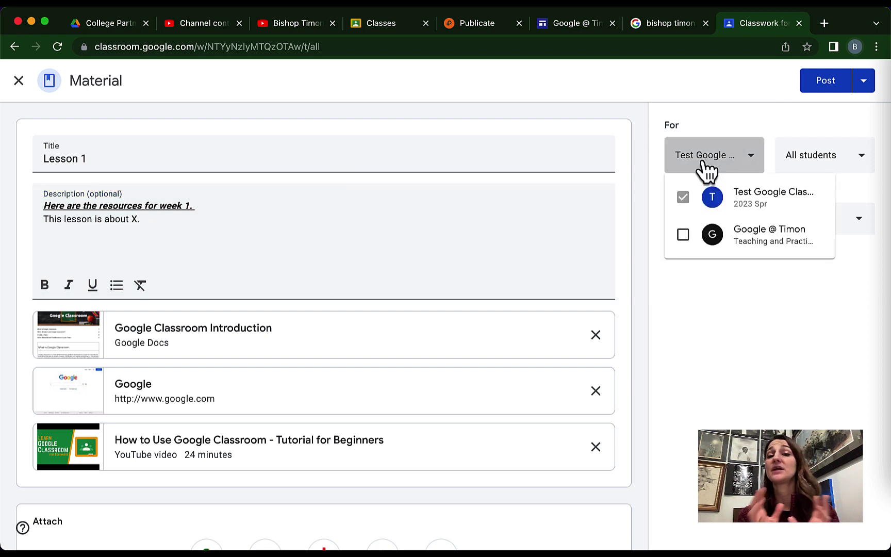
click(707, 168)
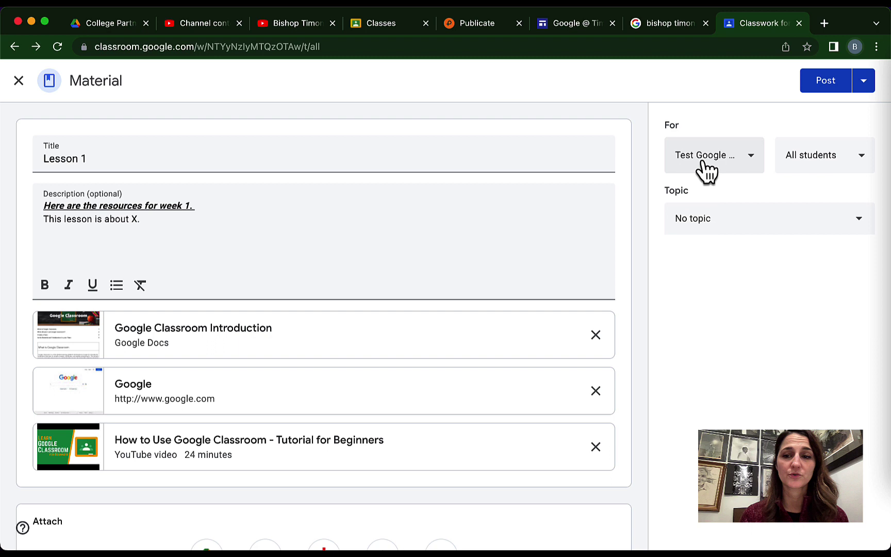
click(831, 166)
click(832, 167)
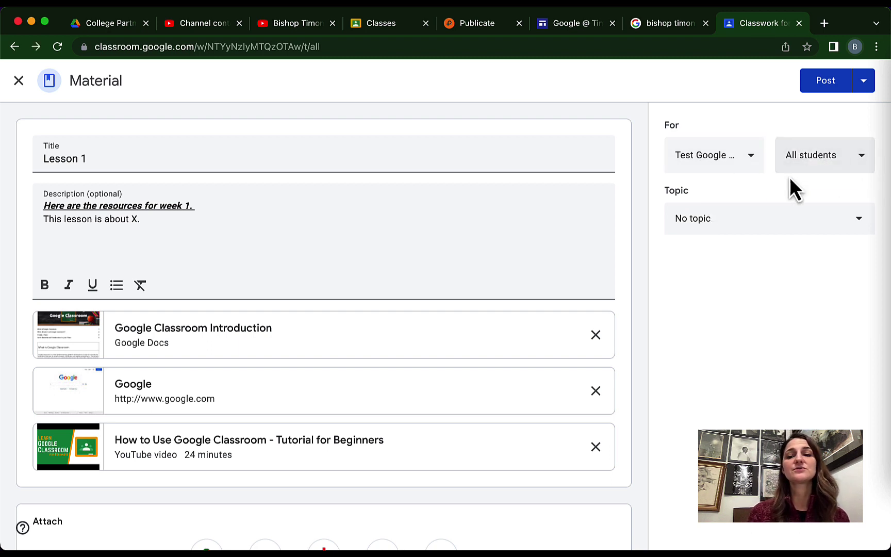
- Post the material under the Week 1 topic and preview the posted Lesson 1 entry
click(767, 222)
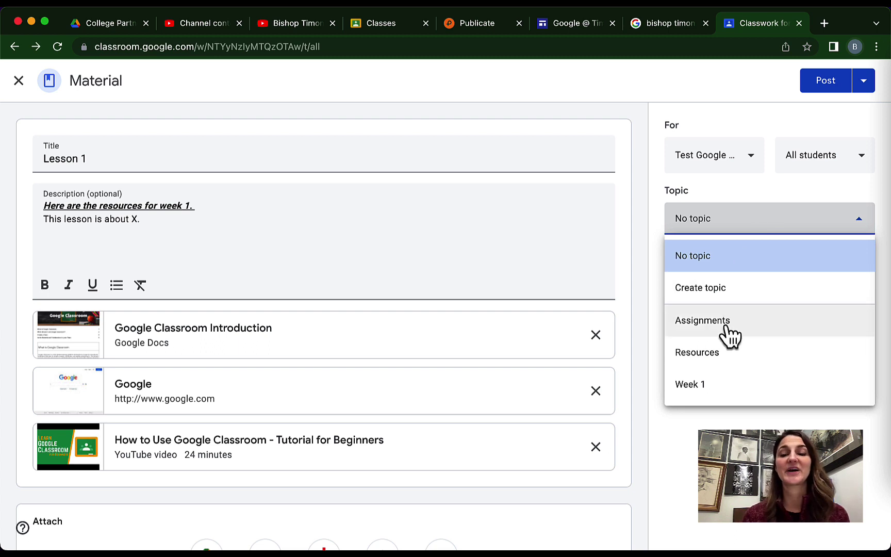
click(718, 393)
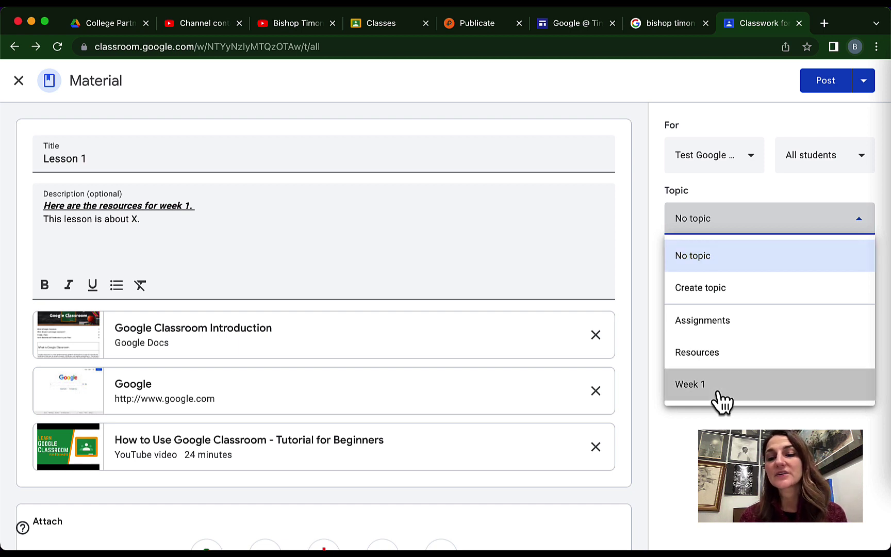
click(823, 82)
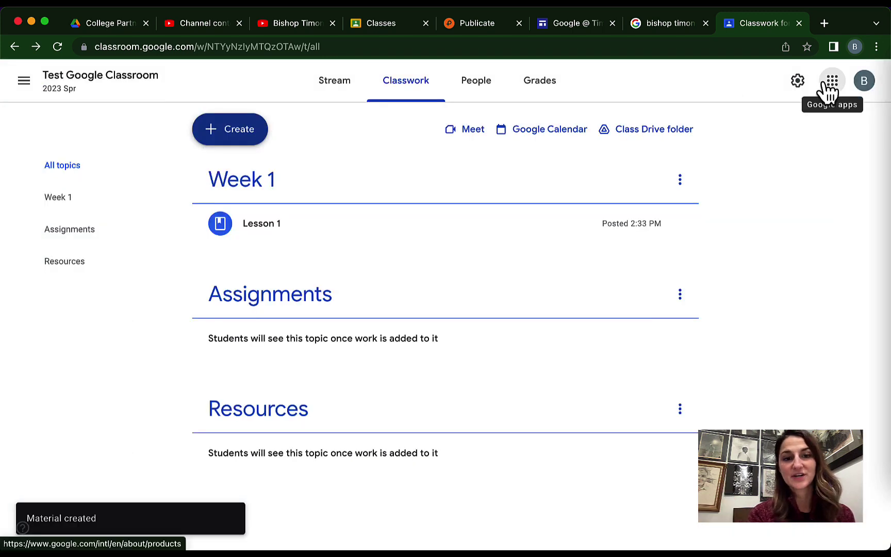
click(273, 237)
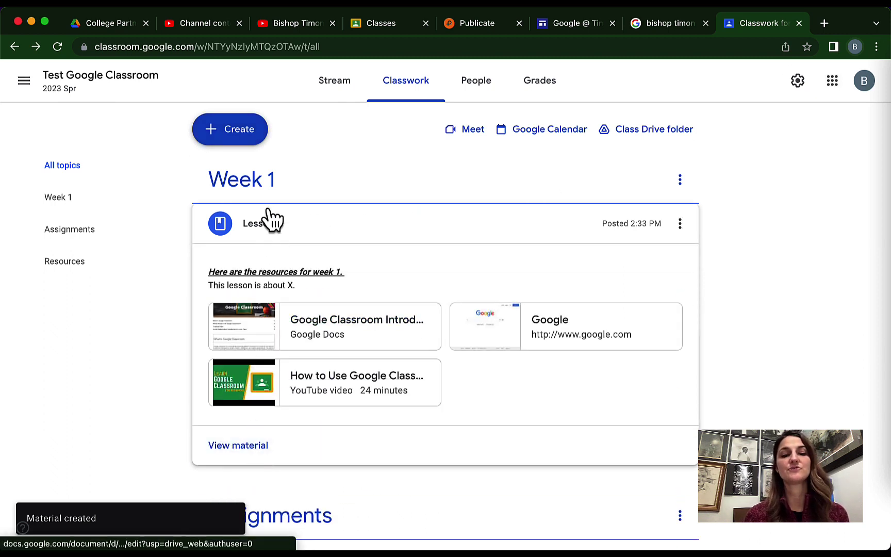
click(272, 236)
- Create a classwork question that asks "What are your plans for the weekend?"
click(248, 148)
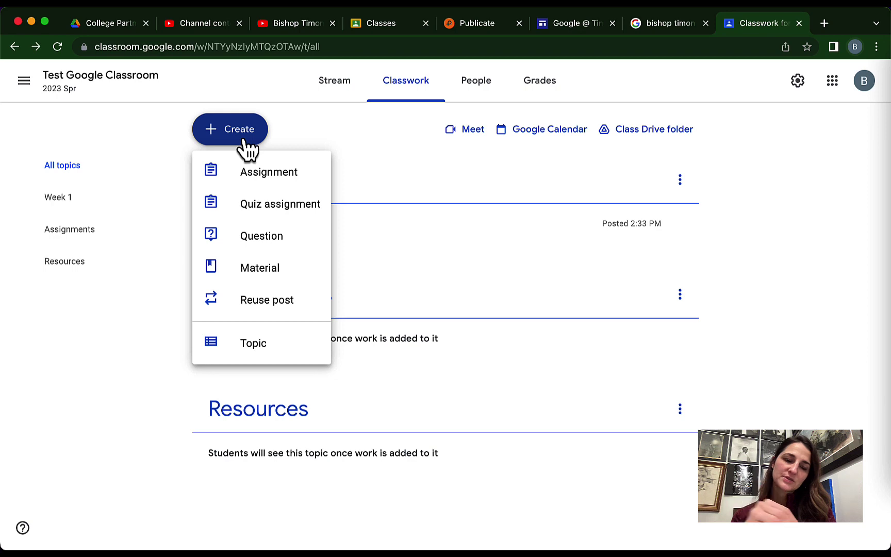
click(246, 250)
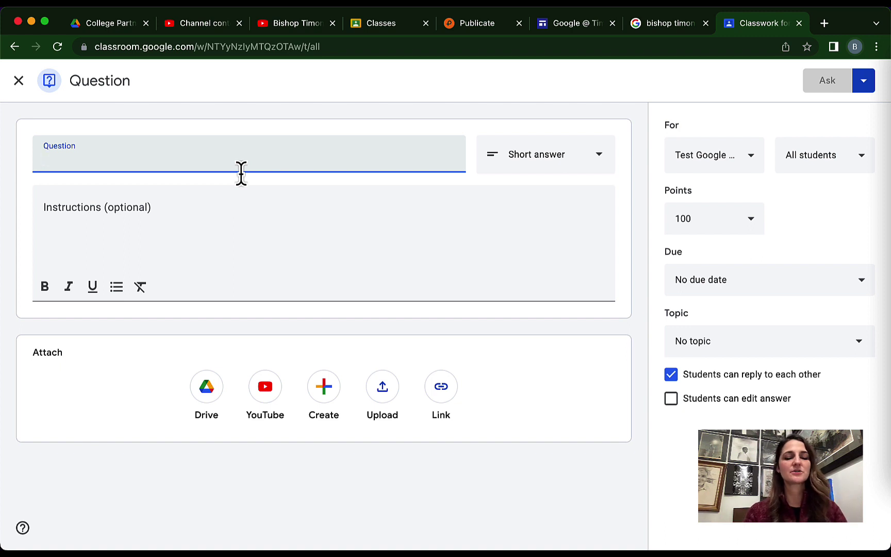
text(Wha)
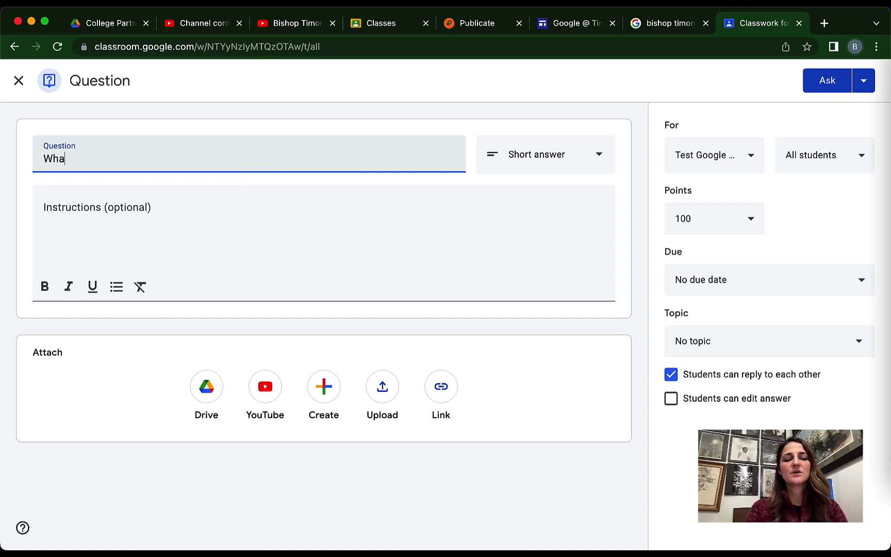
text(t are your plans for )
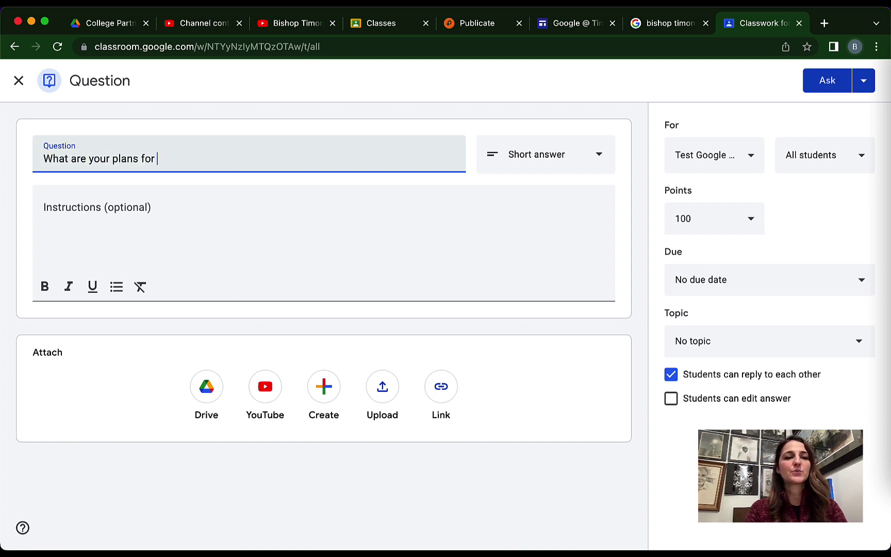
text(the)
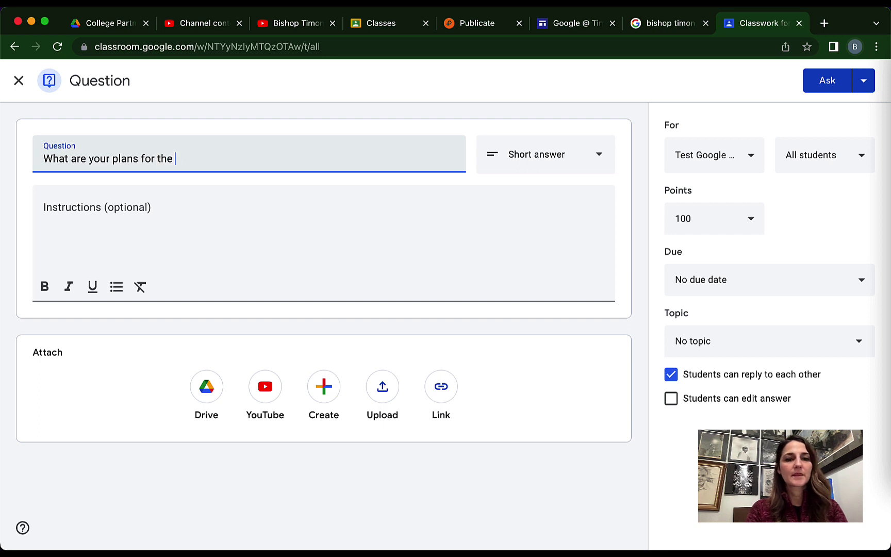
text( weekend?)
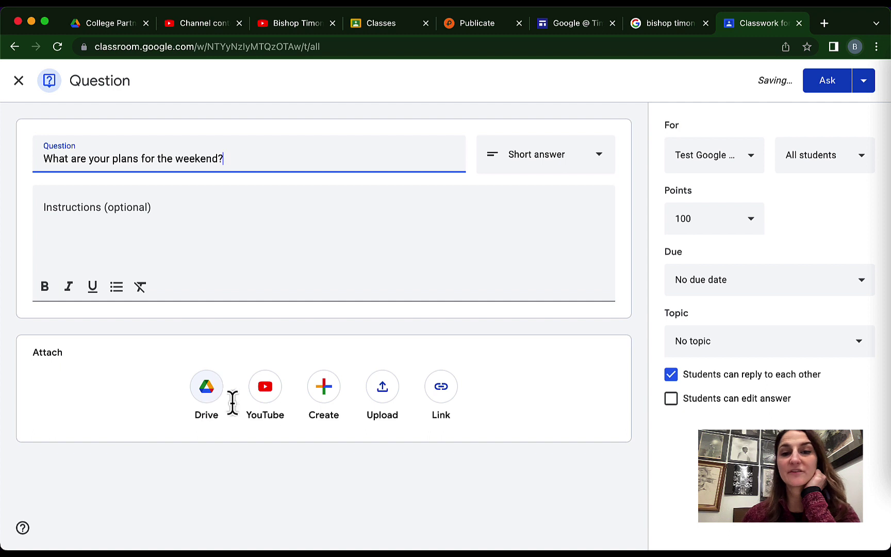
click(333, 248)
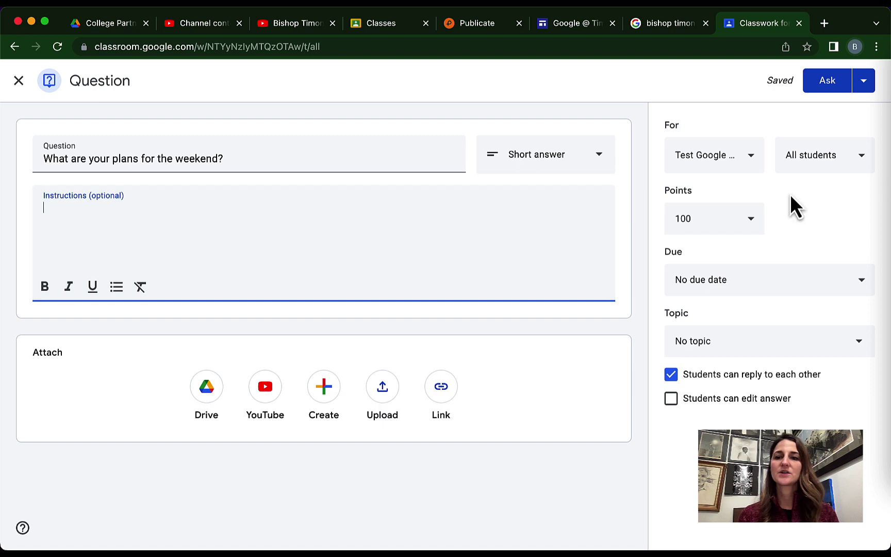
- Set the question's points to 1
click(755, 218)
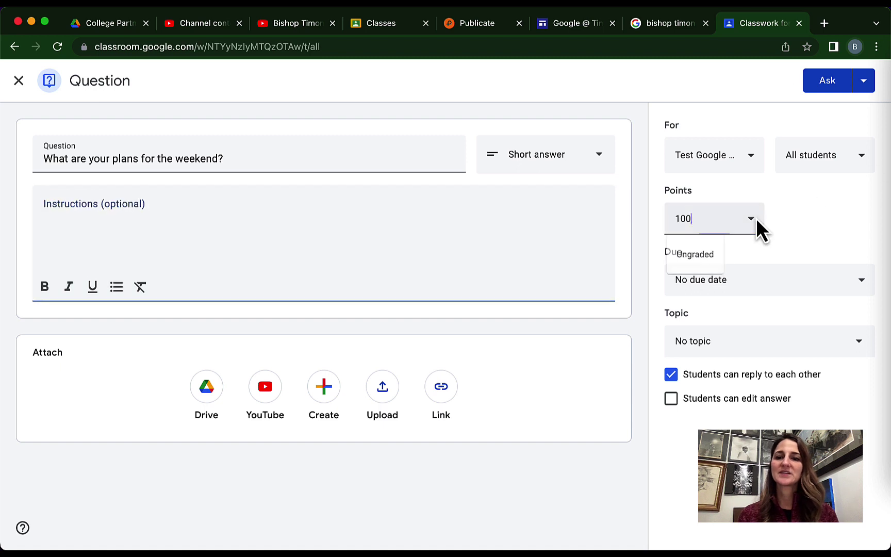
click(696, 257)
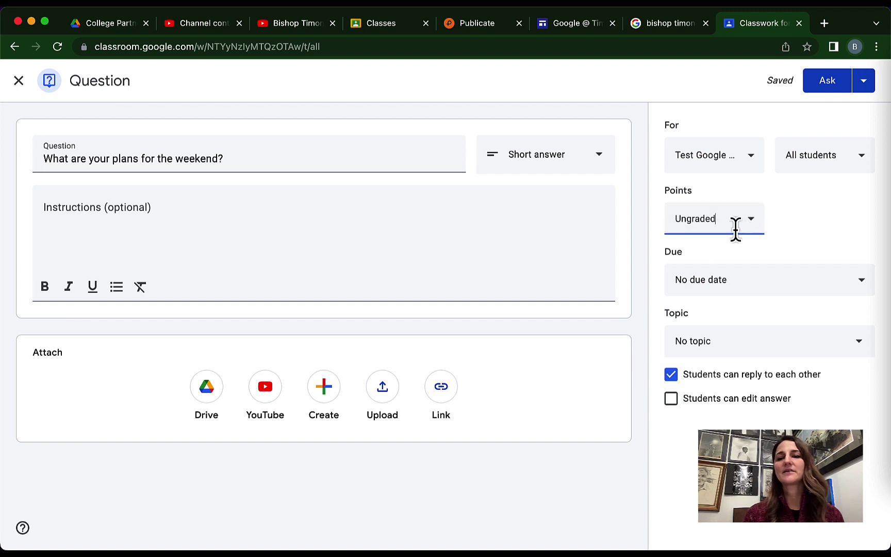
double_click(709, 219)
text(1)
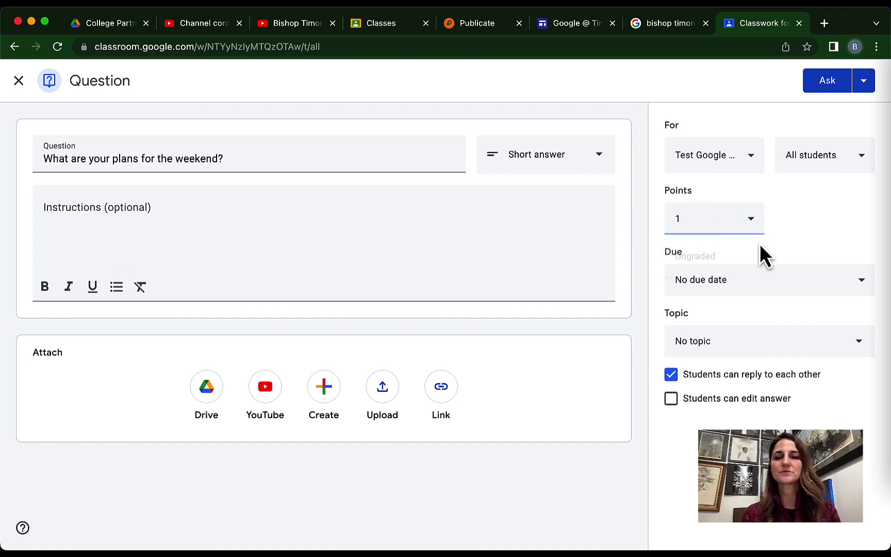
click(760, 247)
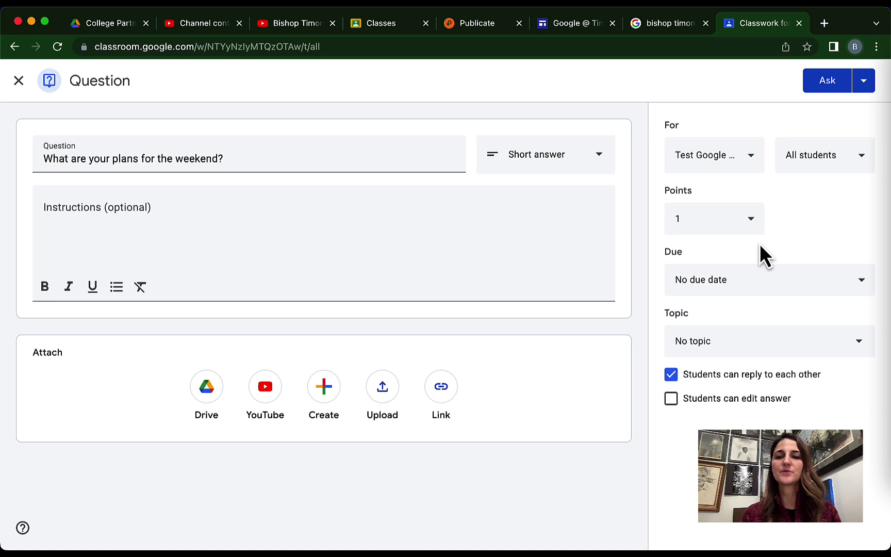
- Make the question due on Friday, February 3, and file it under the Week 1 topic
click(750, 281)
click(800, 354)
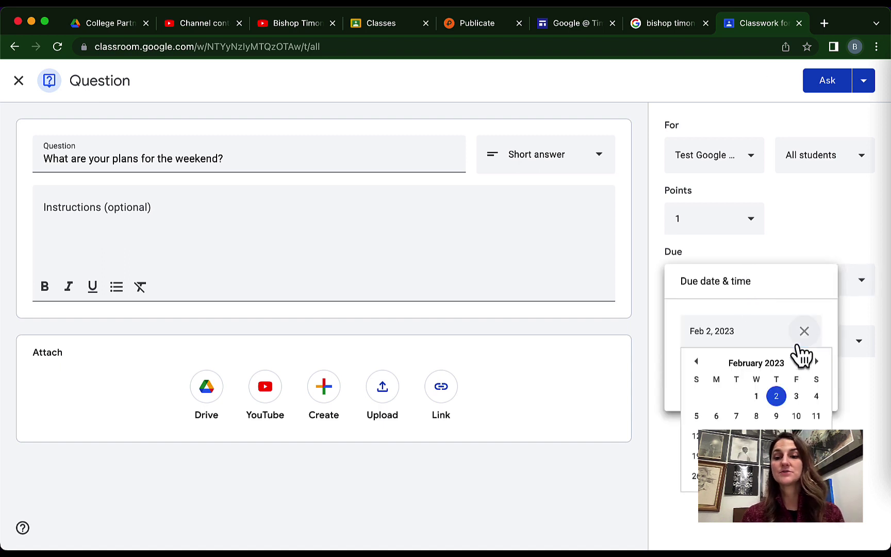
click(797, 396)
click(835, 225)
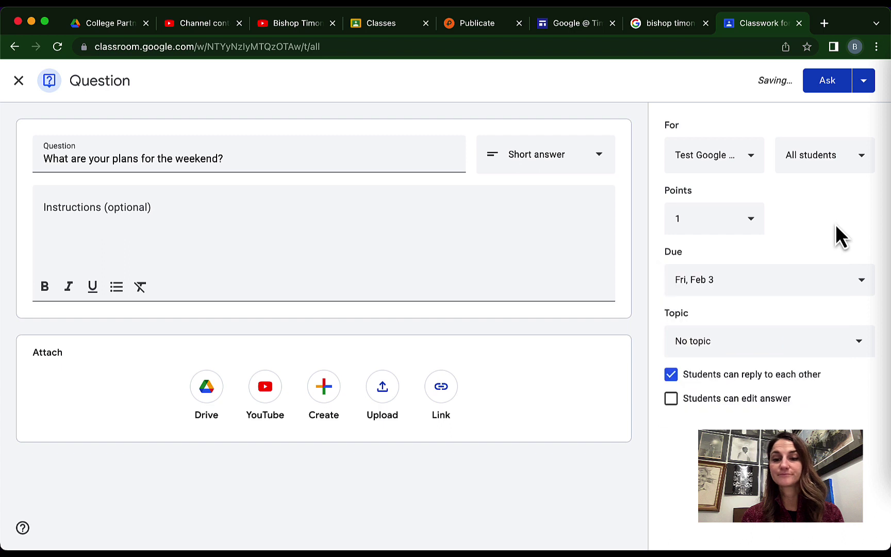
click(755, 350)
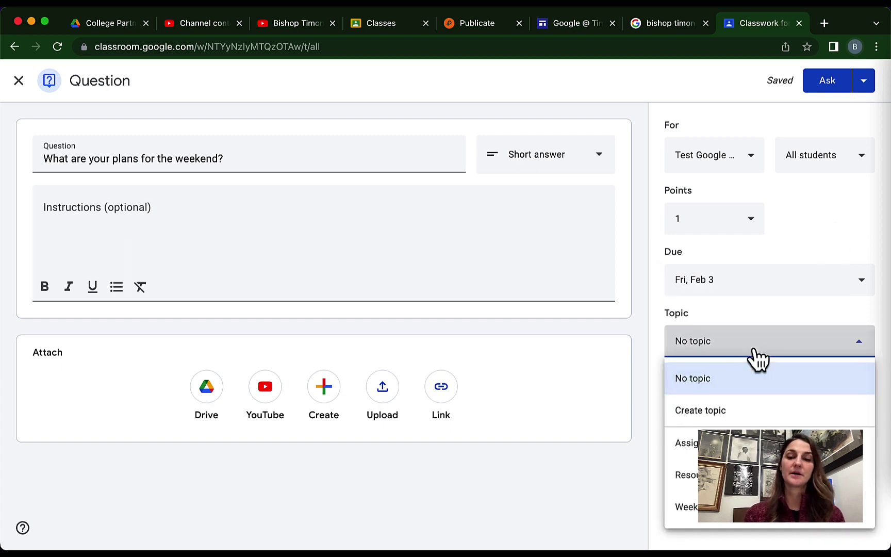
click(706, 516)
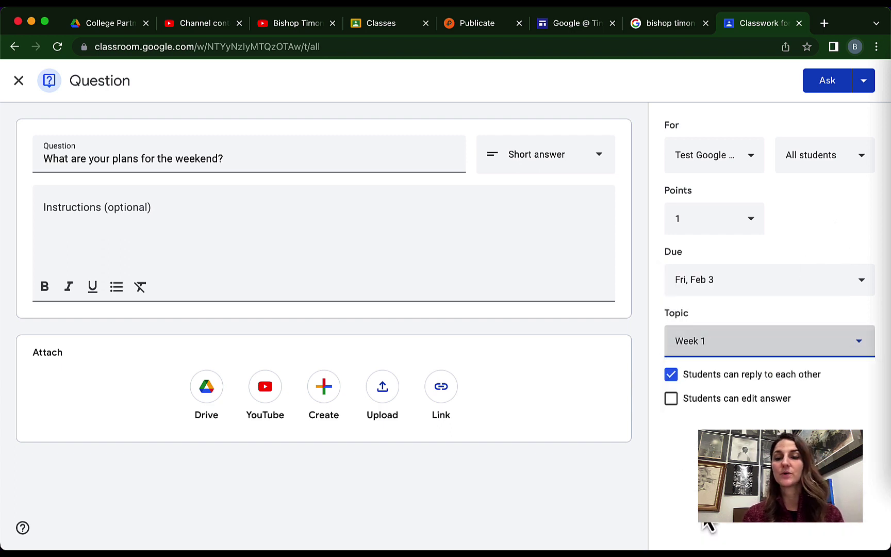
- Allow students to edit their answers to the weekend plans question
click(741, 175)
click(741, 174)
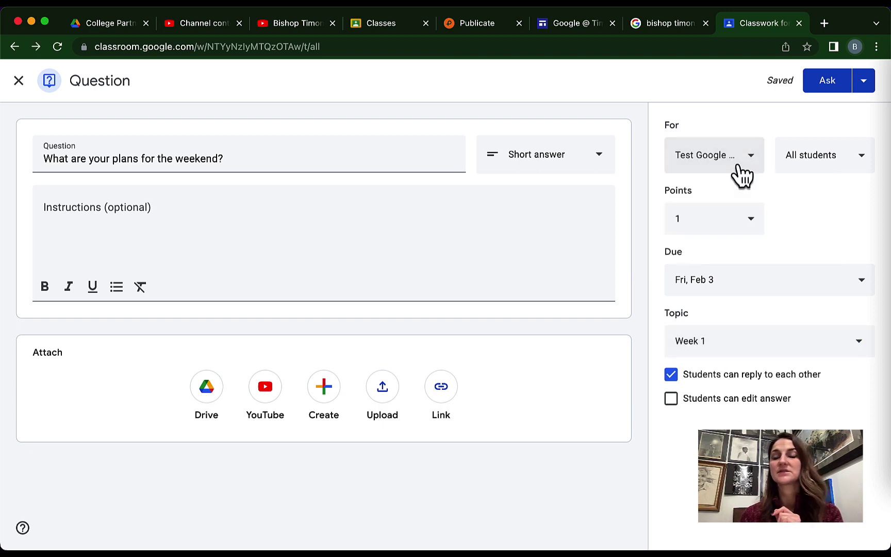
click(731, 399)
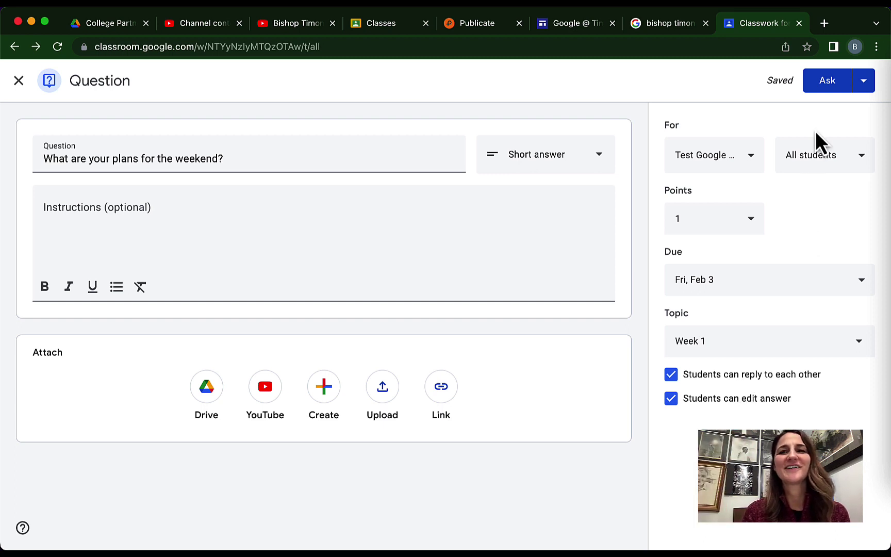
- Post the weekend plans question and move it below Lesson 1 in the Week 1 topic
click(829, 88)
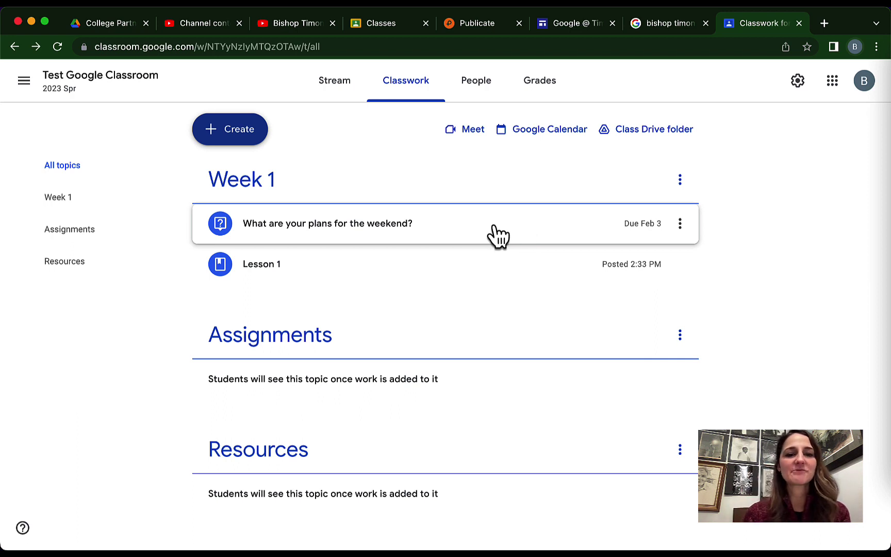
drag(497, 236, 495, 266)
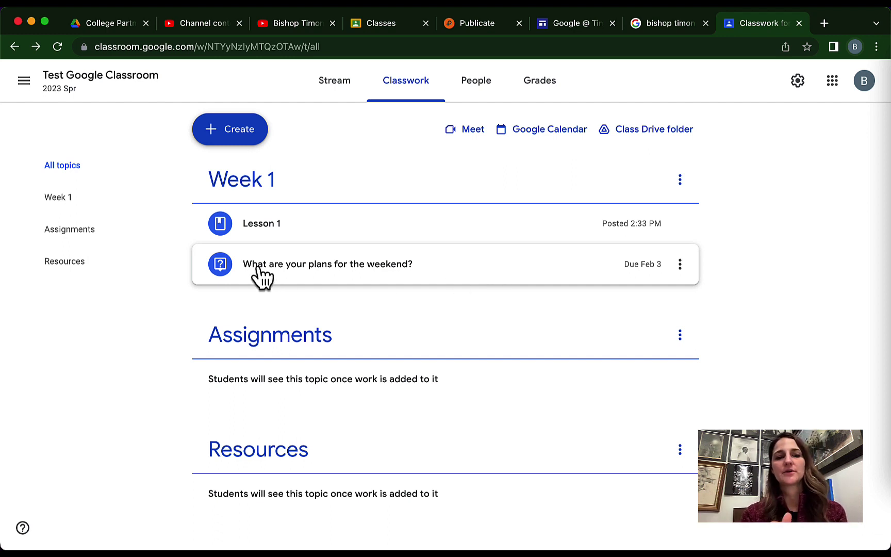
- Create a quiz assignment titled "Quiz 1" with the instructions "This is an open book quiz."
click(253, 133)
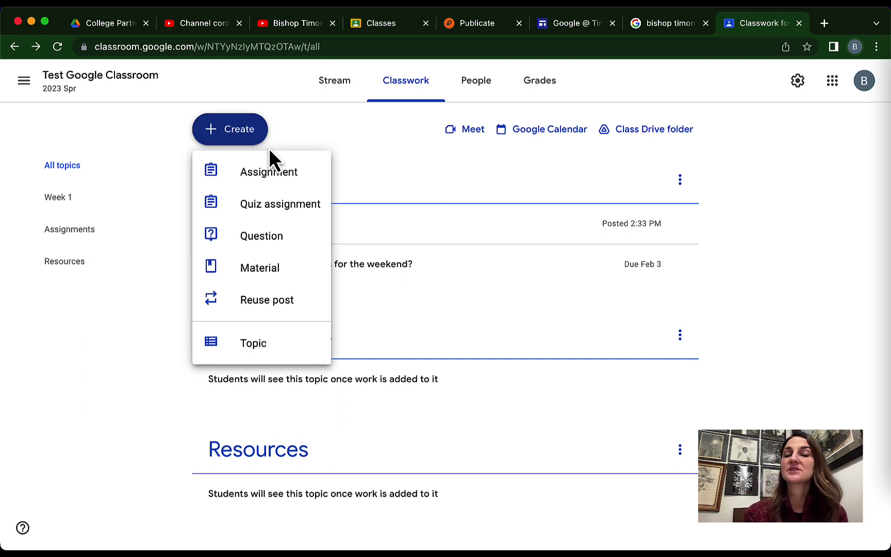
click(279, 209)
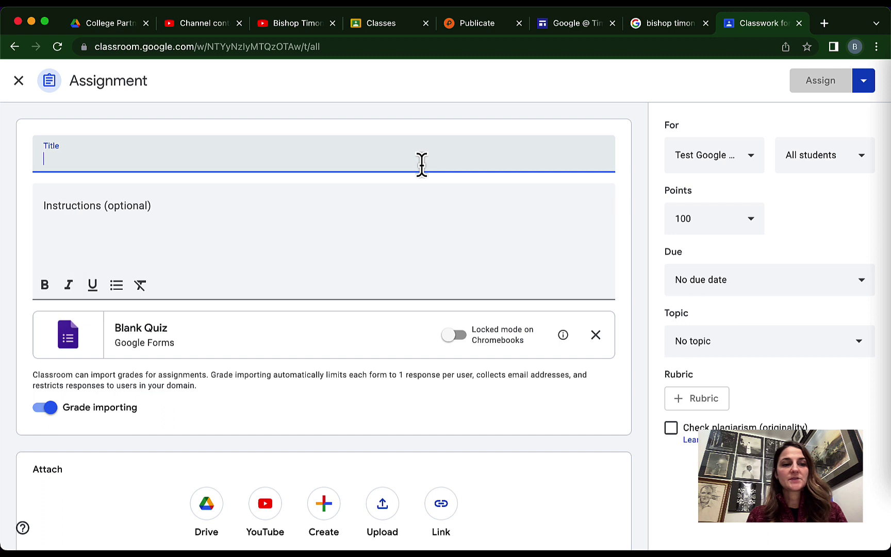
text(Quiz 1)
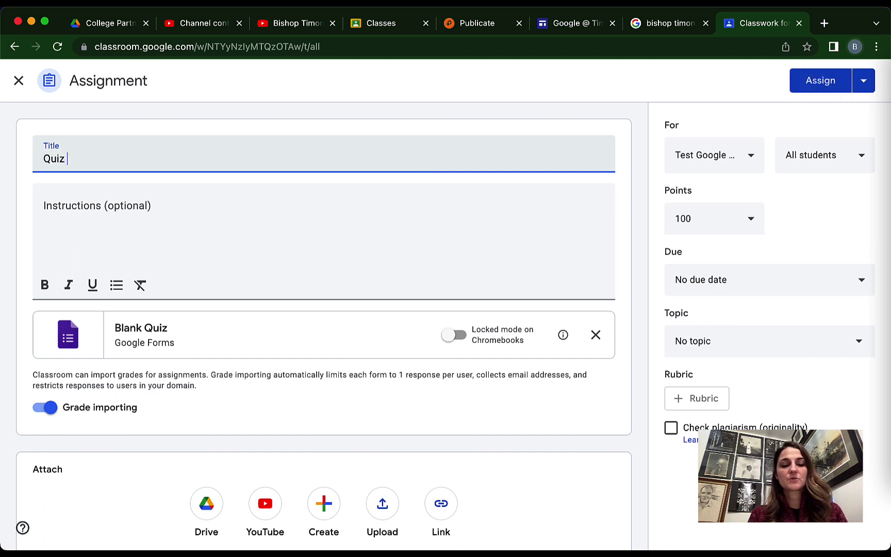
click(216, 250)
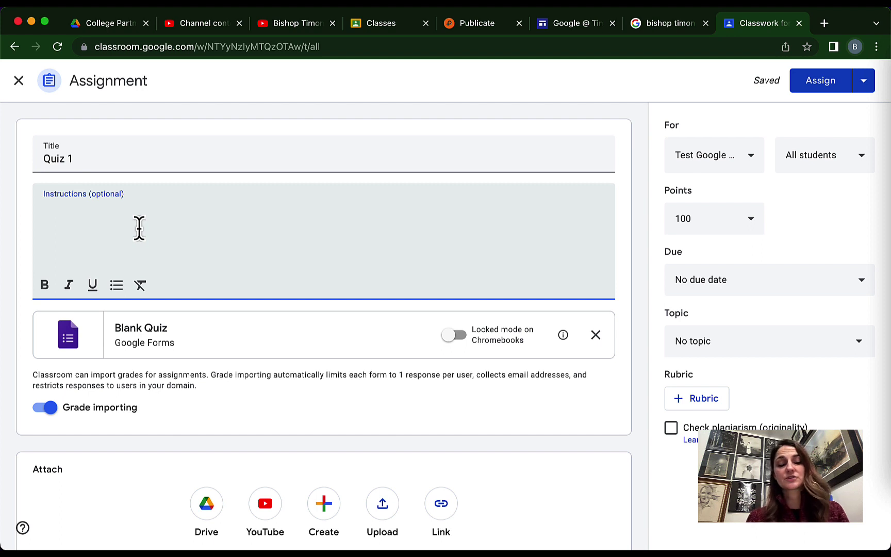
text(T)
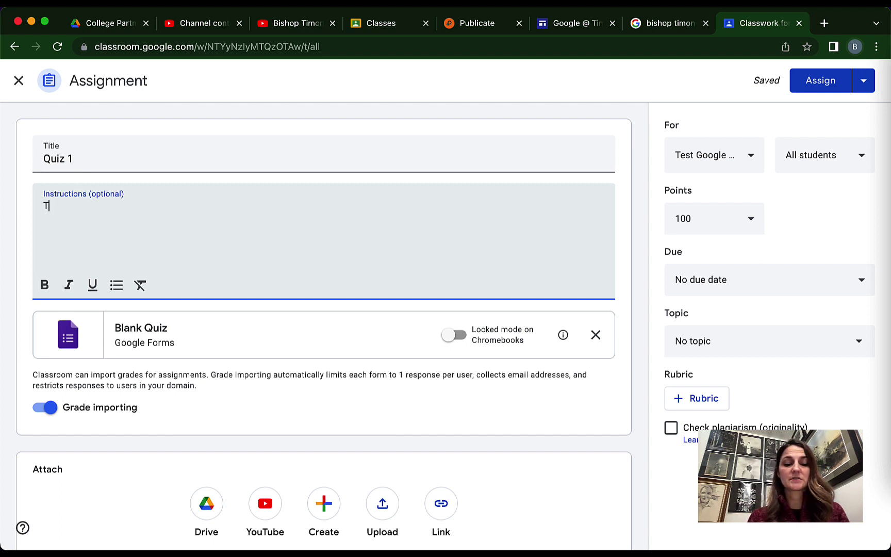
text(his is an open book quiz.)
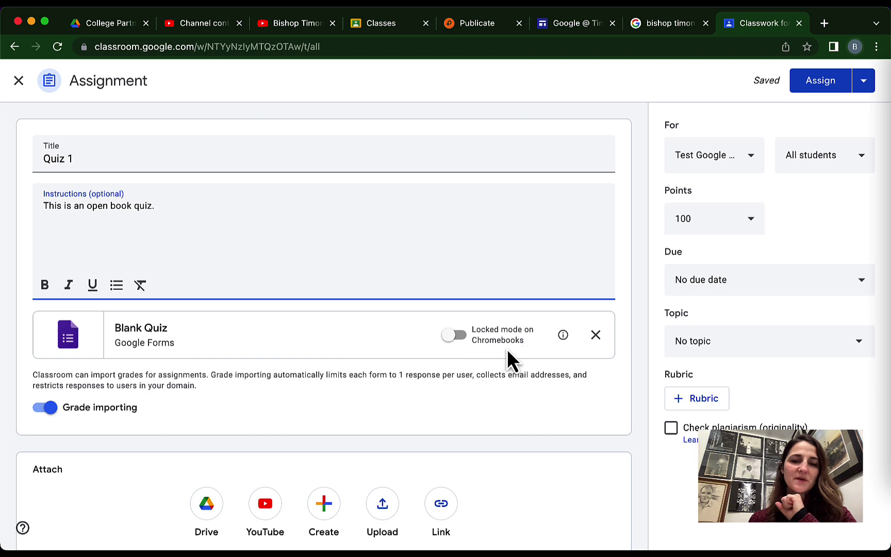
mouse_move(564, 336)
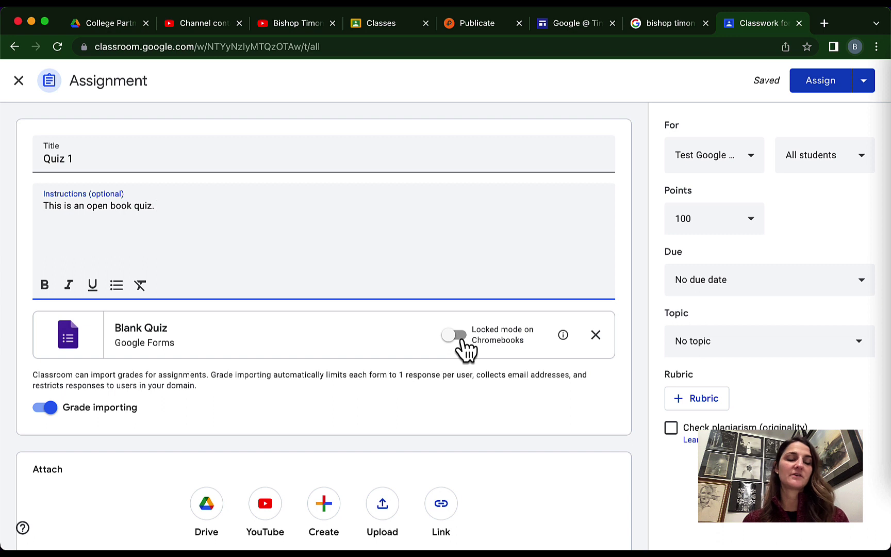
- Open the assignment's attached Blank Quiz in Google Forms and change the form title to "Quiz 1"
click(145, 333)
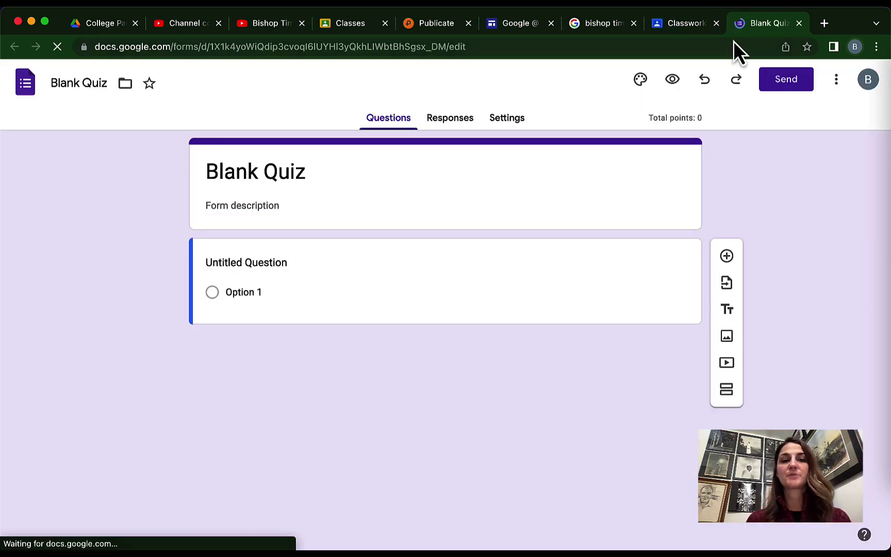
click(415, 179)
drag(338, 174, 203, 173)
text(Quiz 1)
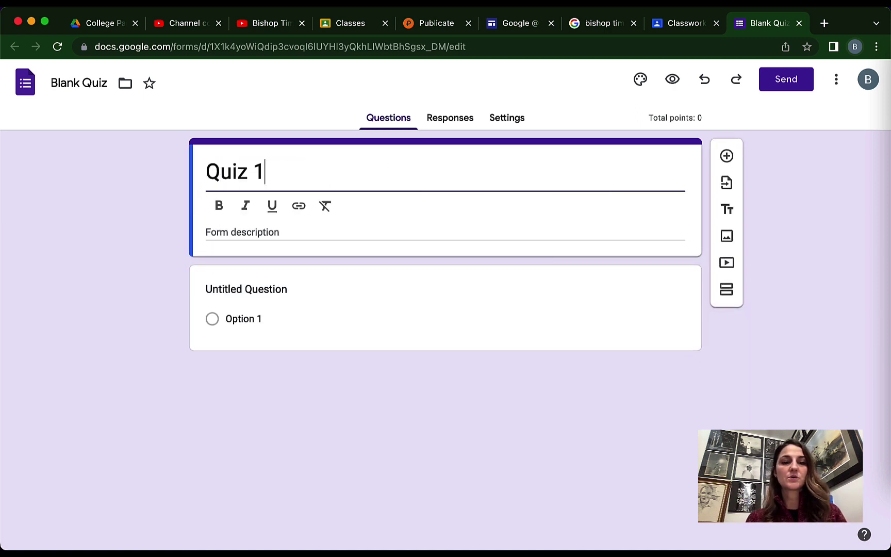
click(225, 233)
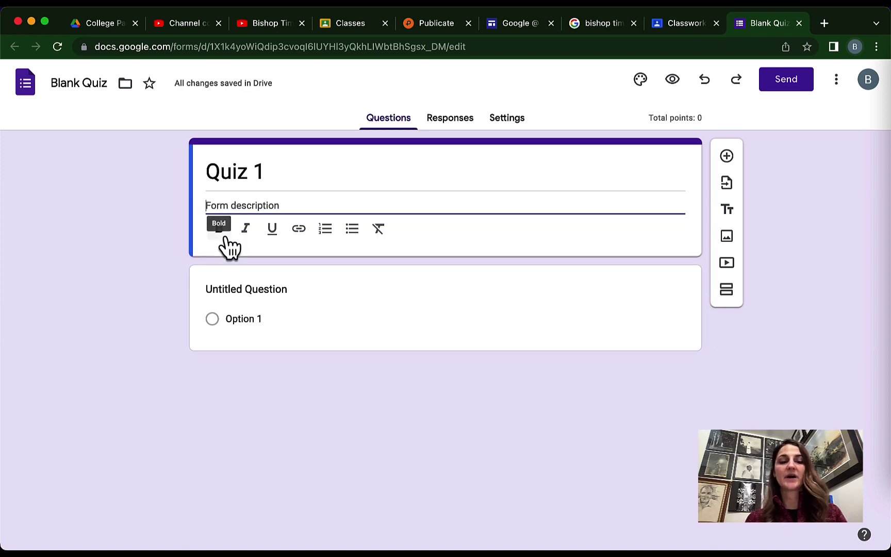
- Replace the untitled multiple-choice question's text with "What is the capital of New Mexico?"
click(245, 289)
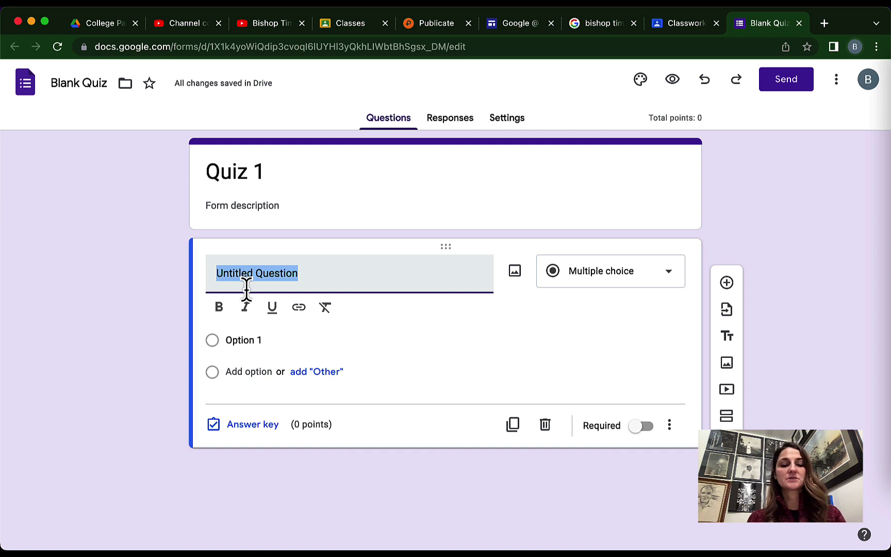
text(What is the capit)
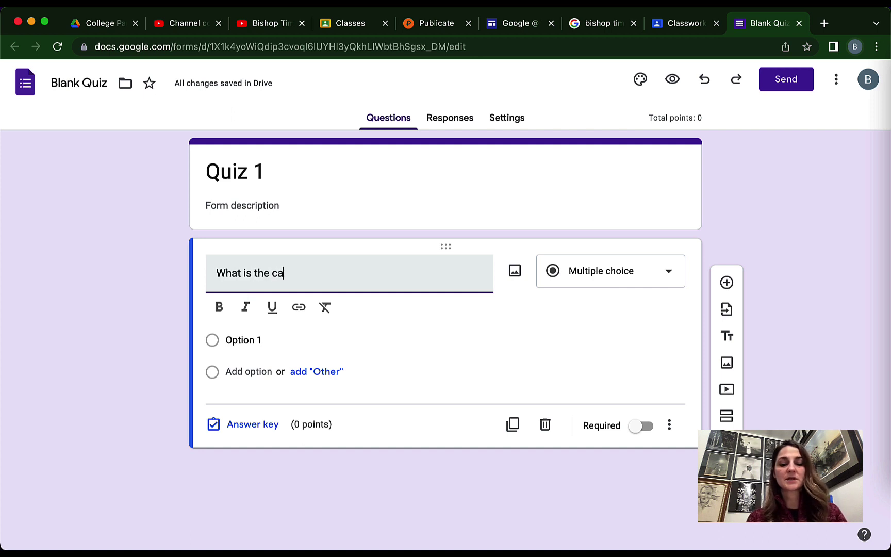
text(al of New Mexico?)
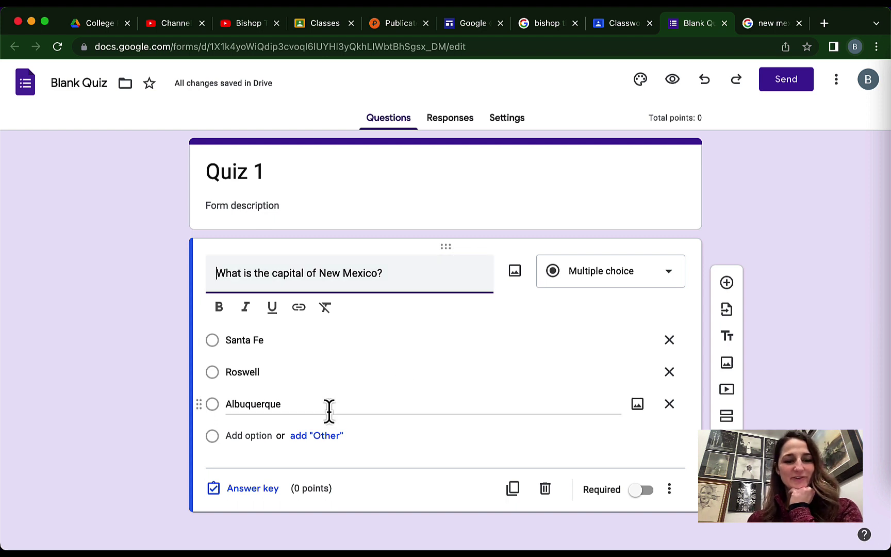
- Mark Santa Fe as the correct answer in the New Mexico question's answer key
click(266, 498)
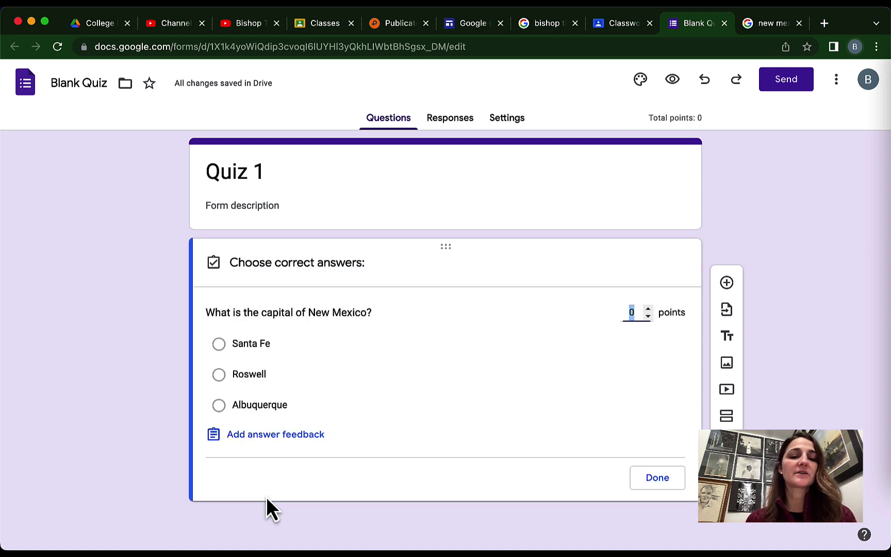
click(223, 352)
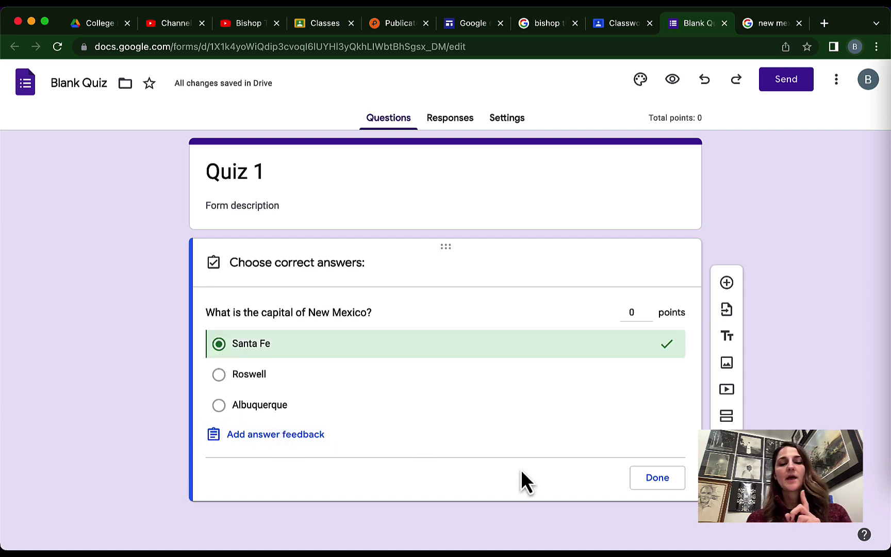
click(644, 486)
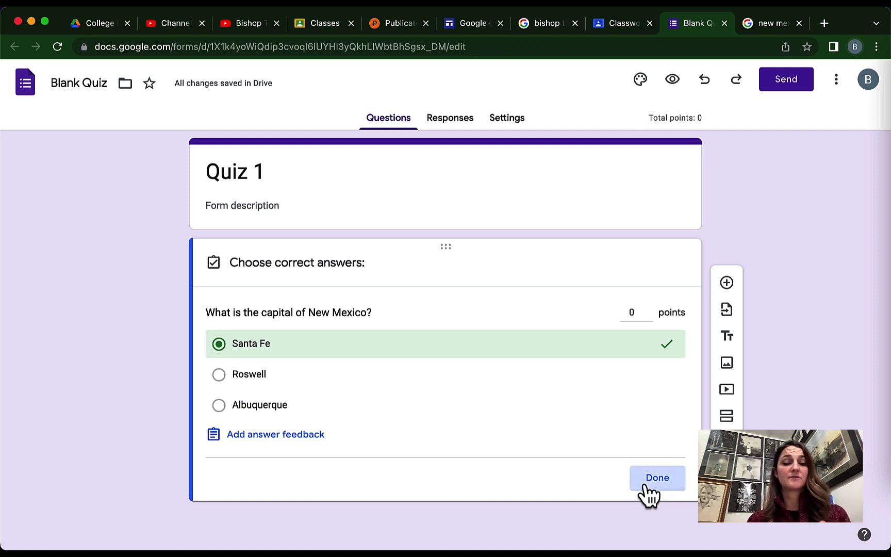
- Look at the answer feedback options for the New Mexico question, then close the answer key without adding feedback
click(311, 439)
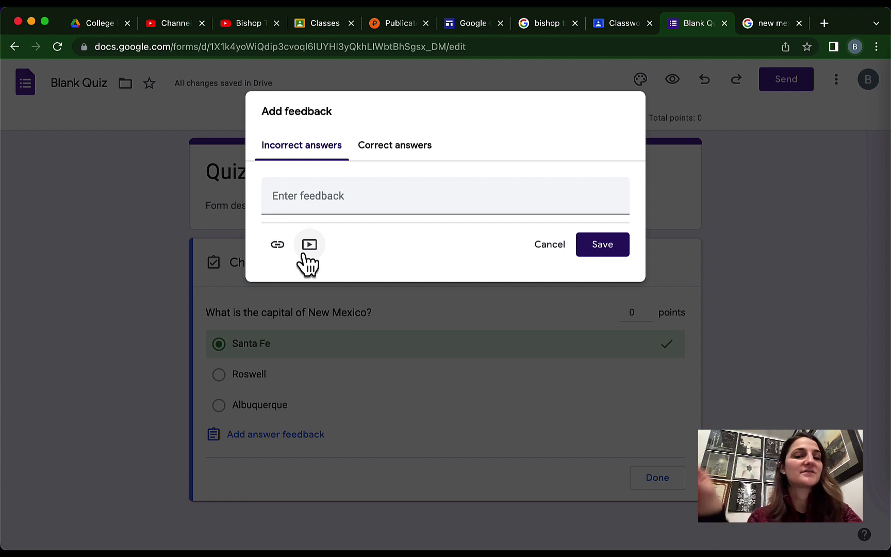
click(552, 255)
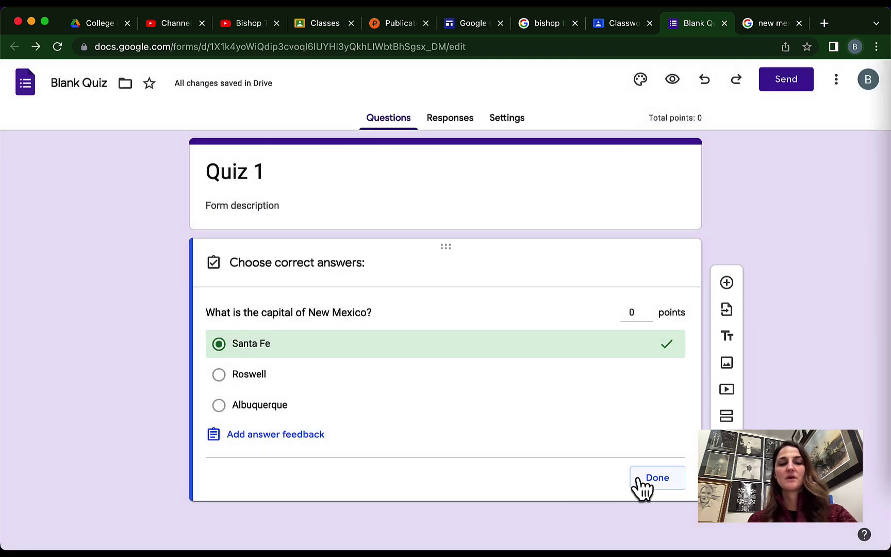
click(640, 480)
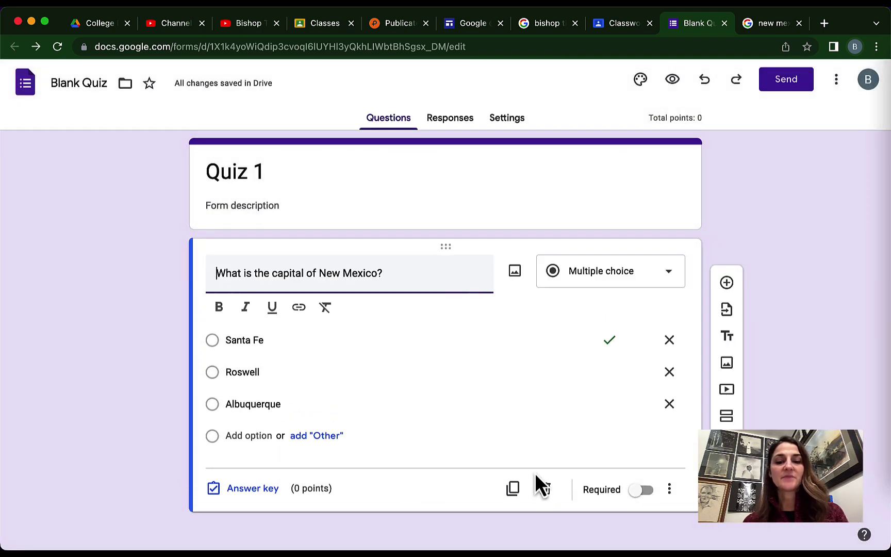
- Make the New Mexico question required and set its value to 10 points
click(638, 490)
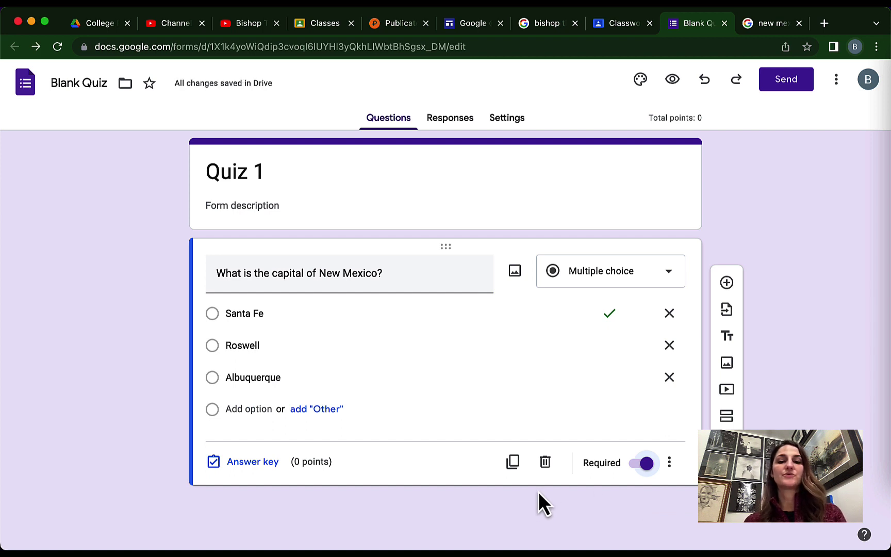
click(262, 467)
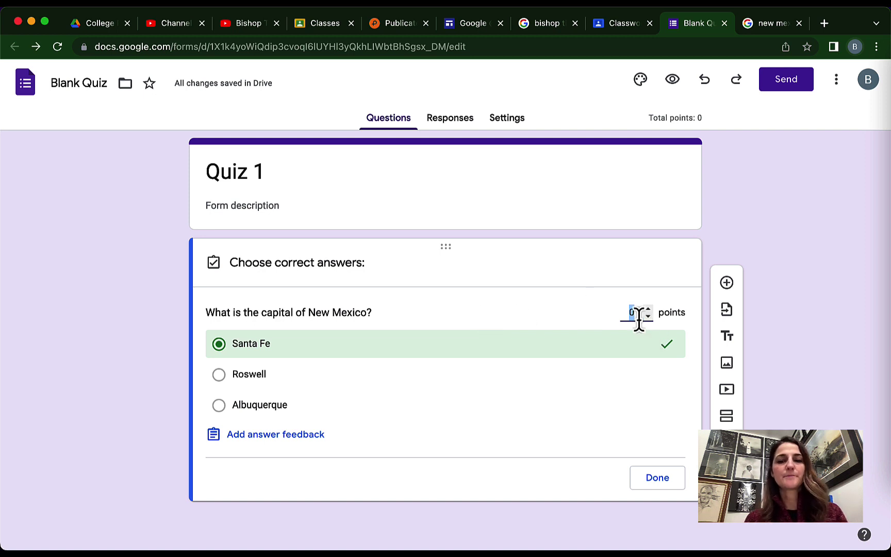
text(10)
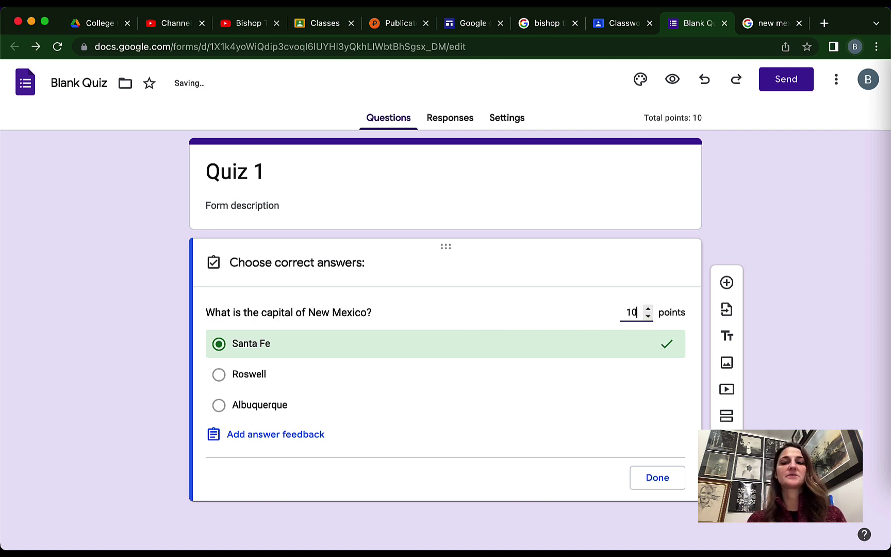
click(659, 485)
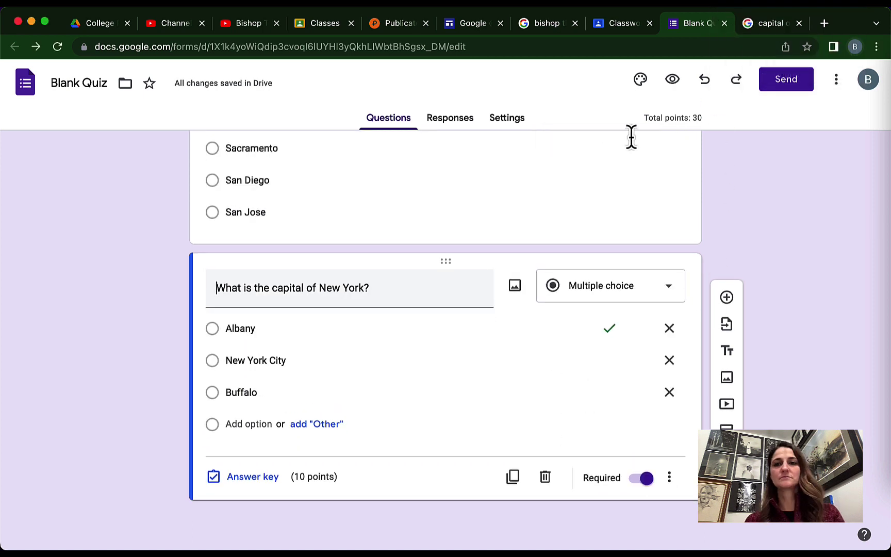
- Copy the form title "Quiz 1" into the form's file name and return to the Quiz 1 assignment in Google Classroom
scroll(762, 207, up, 1)
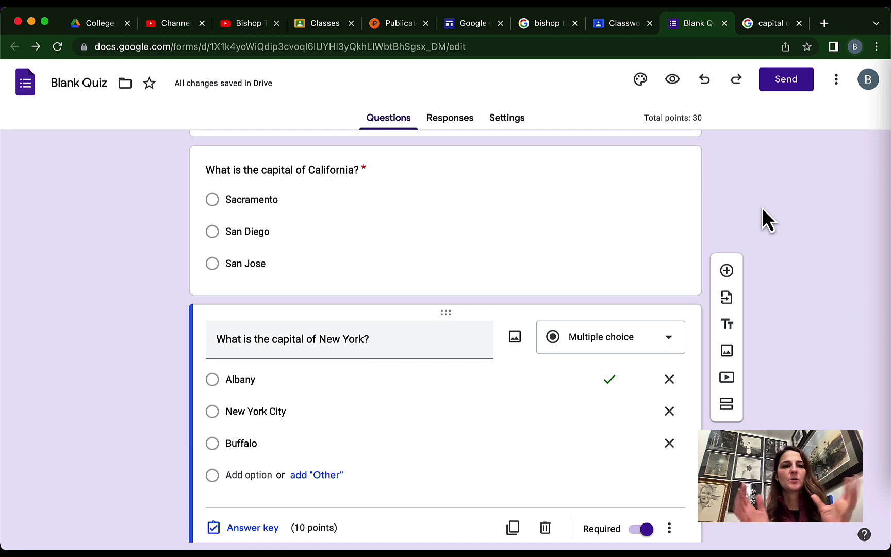
scroll(407, 261, up, 6)
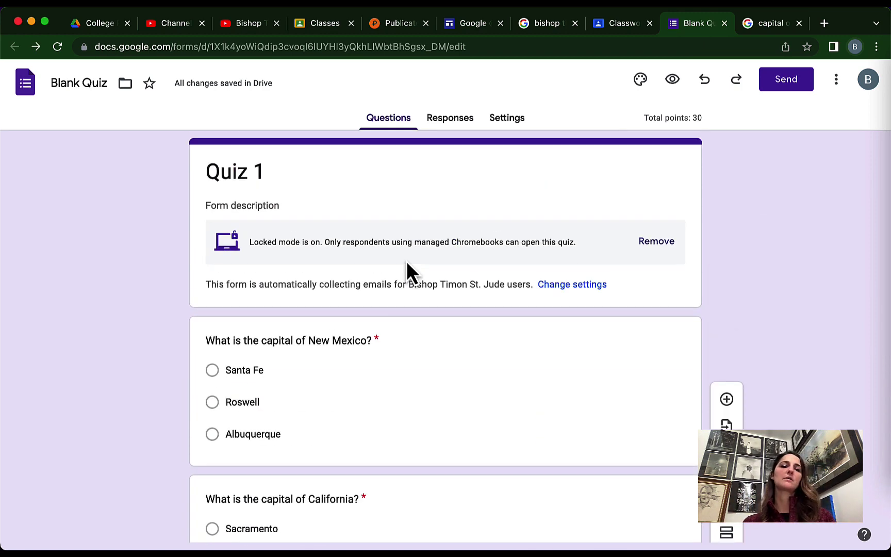
scroll(406, 261, down, 6)
scroll(406, 261, up, 6)
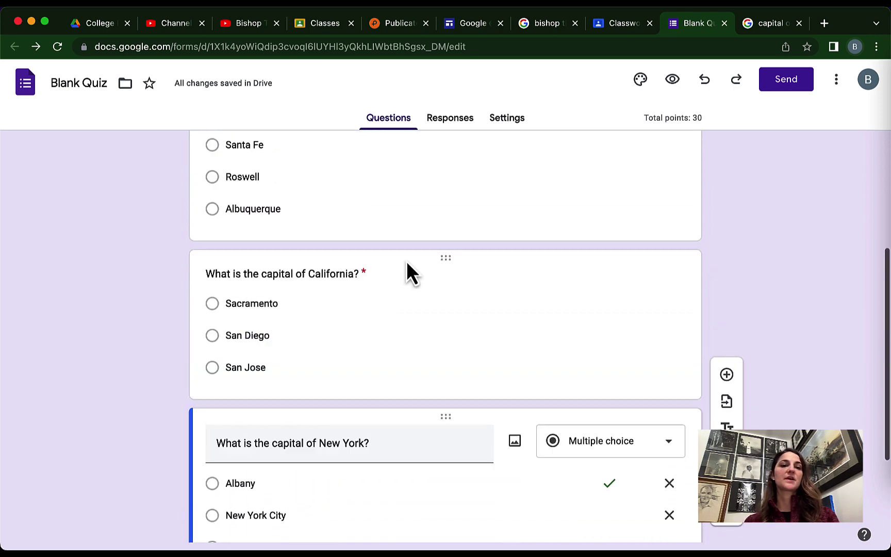
click(268, 173)
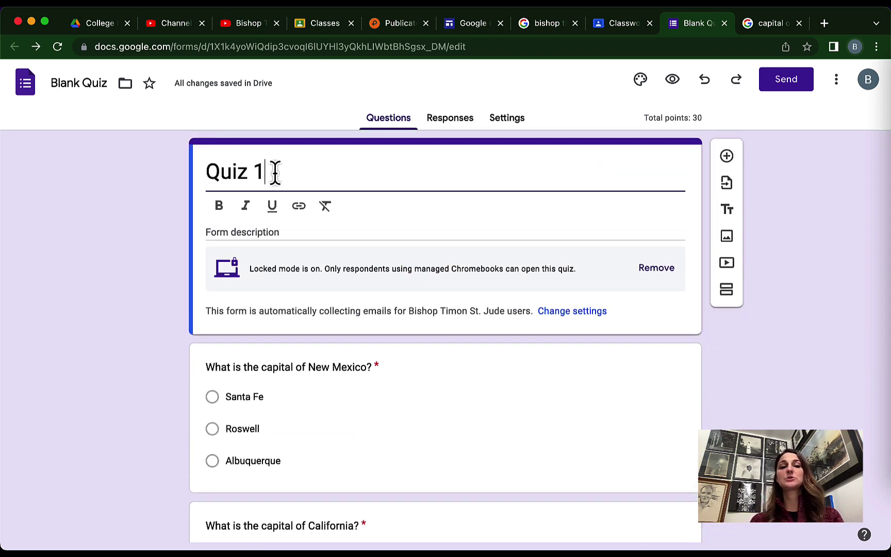
drag(274, 174, 185, 173)
key(super+c)
click(88, 93)
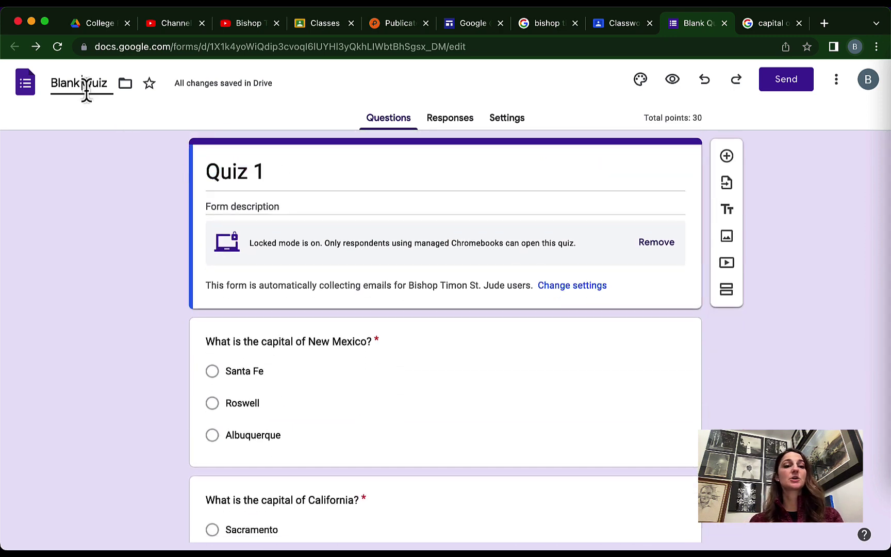
key(super+v)
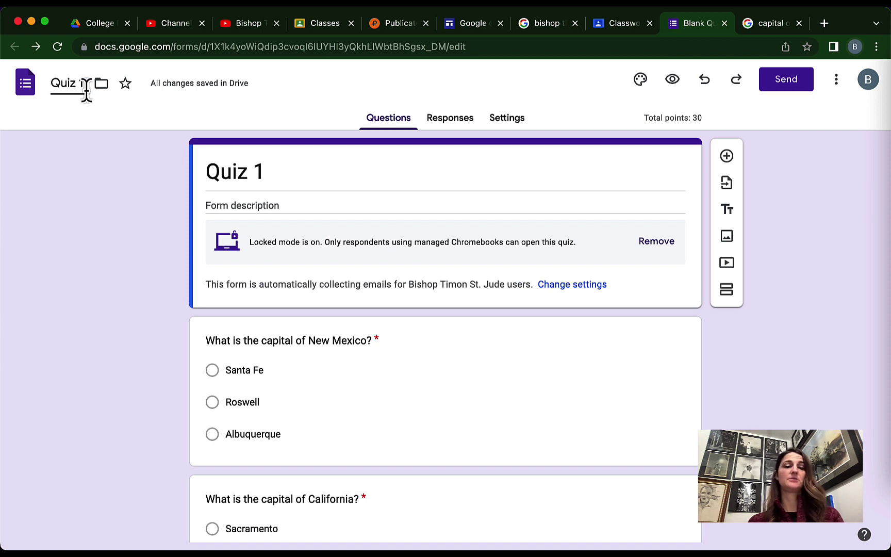
click(101, 192)
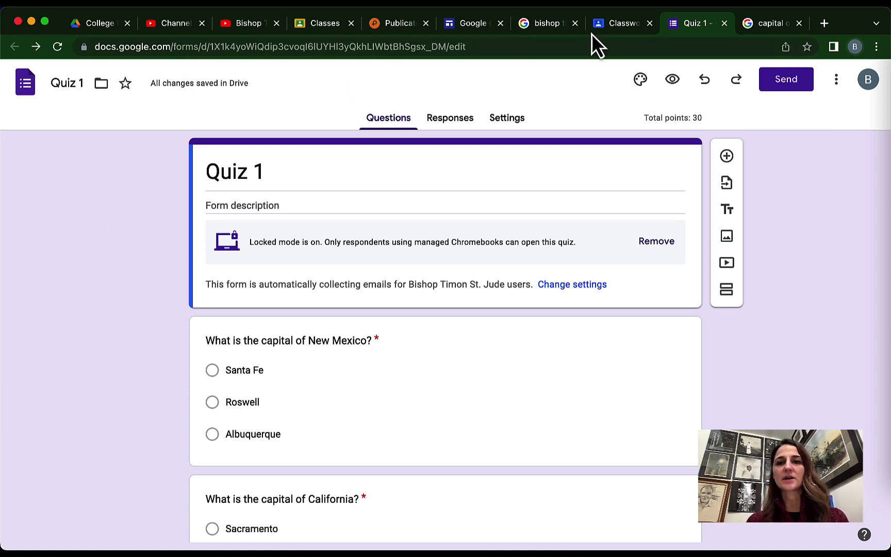
click(609, 24)
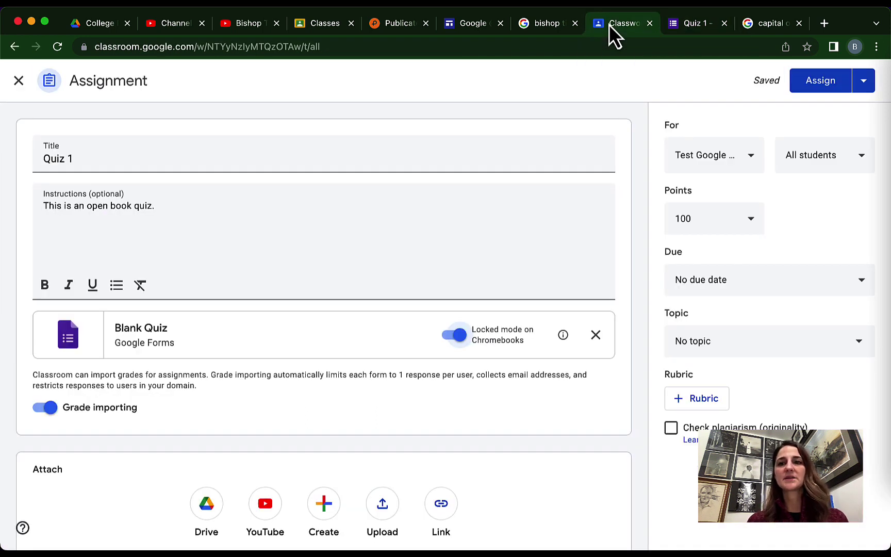
- Set the Quiz 1 assignment's due date to Feb 3, 2023 at 11:59 PM and assign it to the Week 1 topic
scroll(193, 325, down, 1)
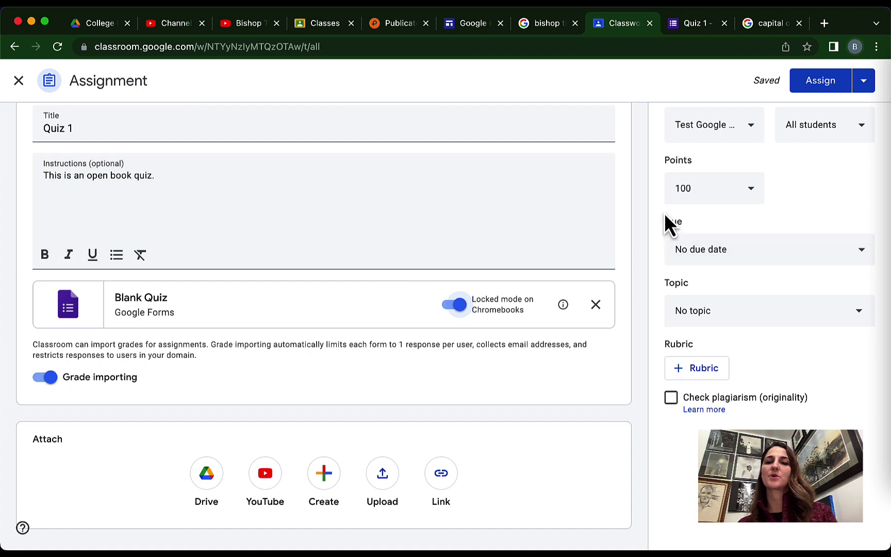
scroll(665, 219, up, 1)
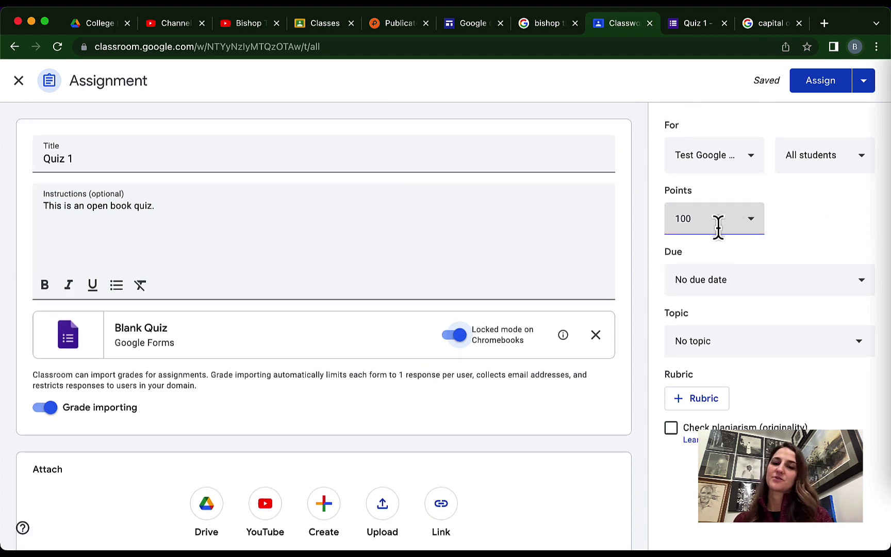
click(709, 285)
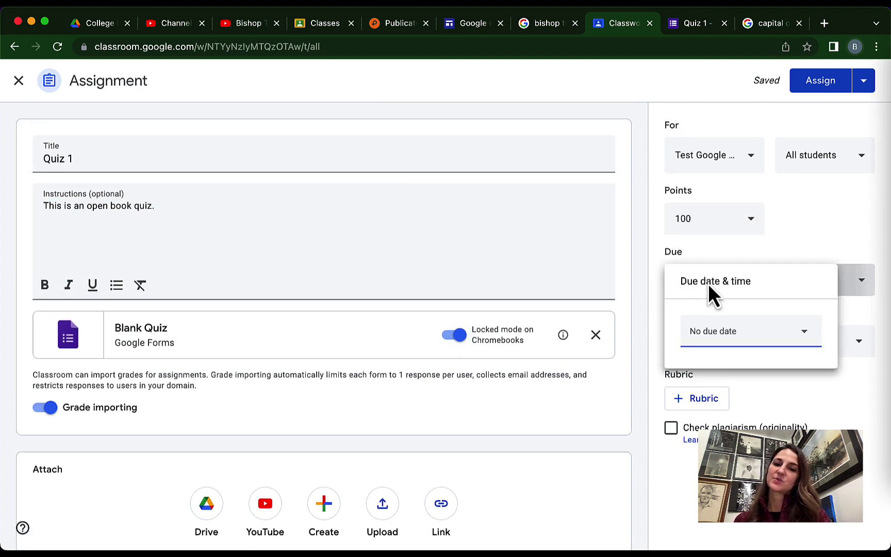
click(786, 333)
click(797, 396)
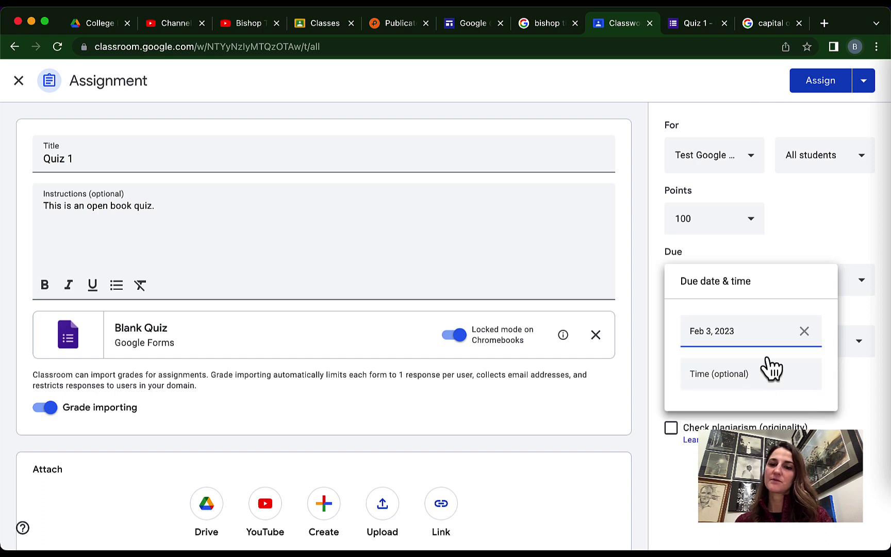
click(855, 325)
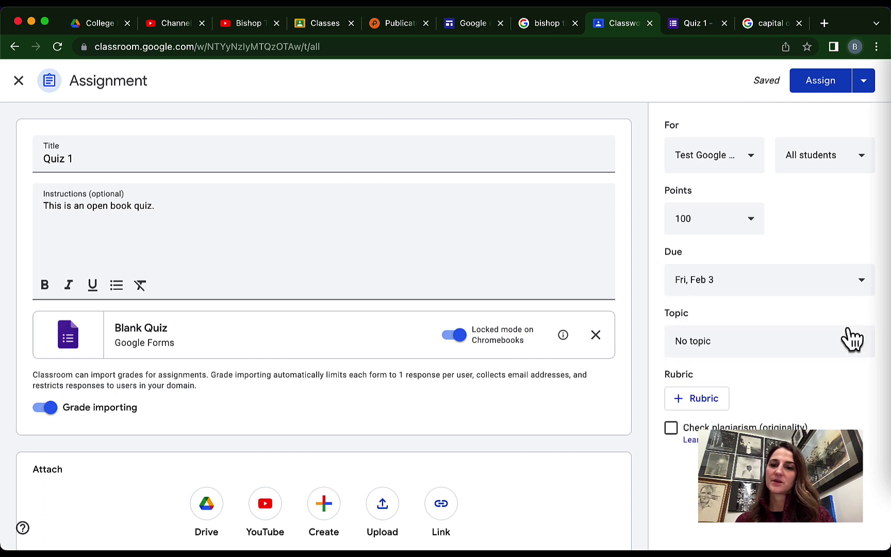
click(805, 284)
click(740, 379)
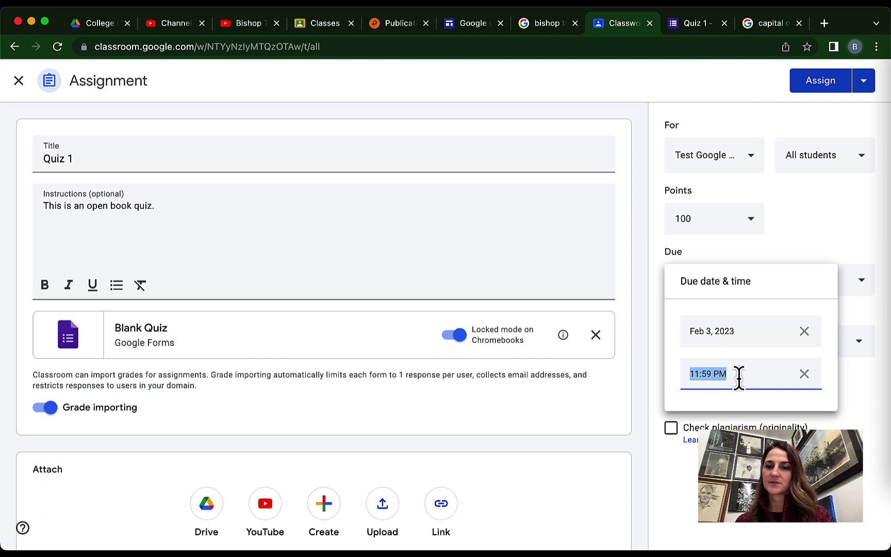
click(863, 308)
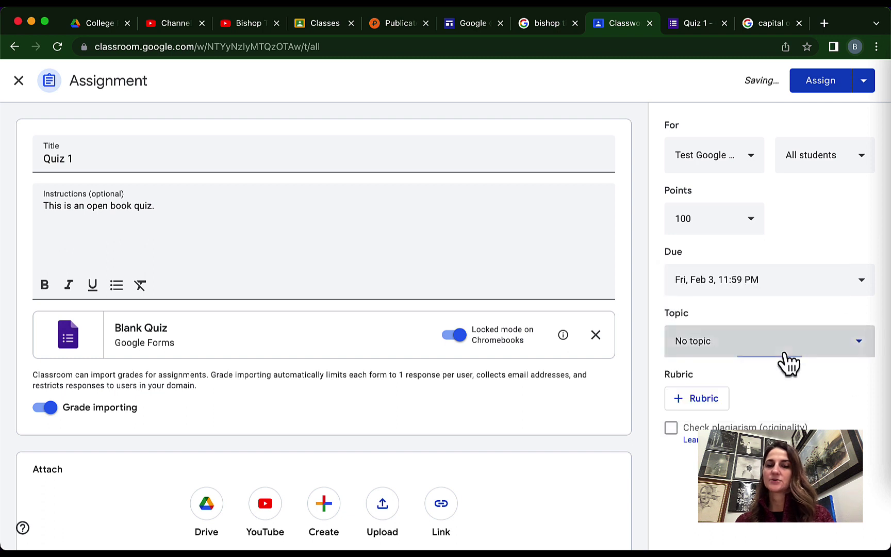
click(788, 354)
click(747, 506)
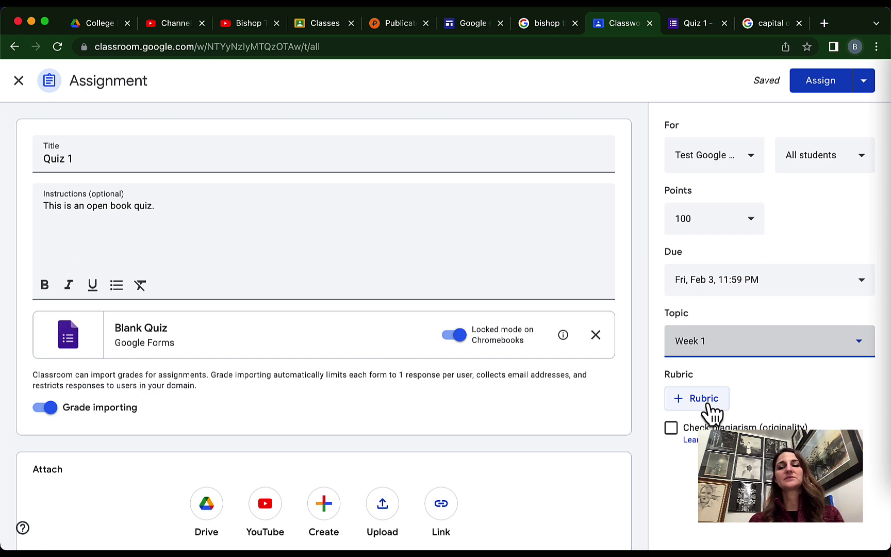
- Look at the form for creating a Quiz 1 rubric, then discard it without adding any criteria
click(710, 405)
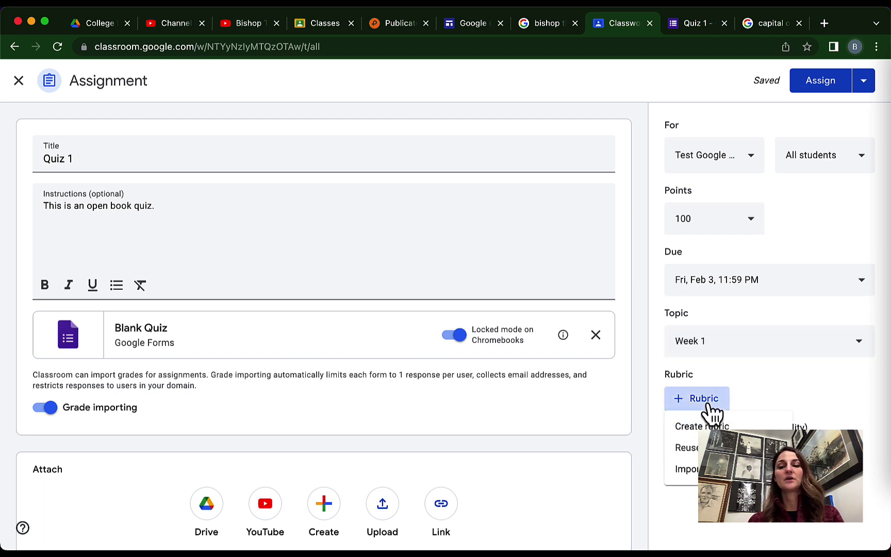
click(670, 425)
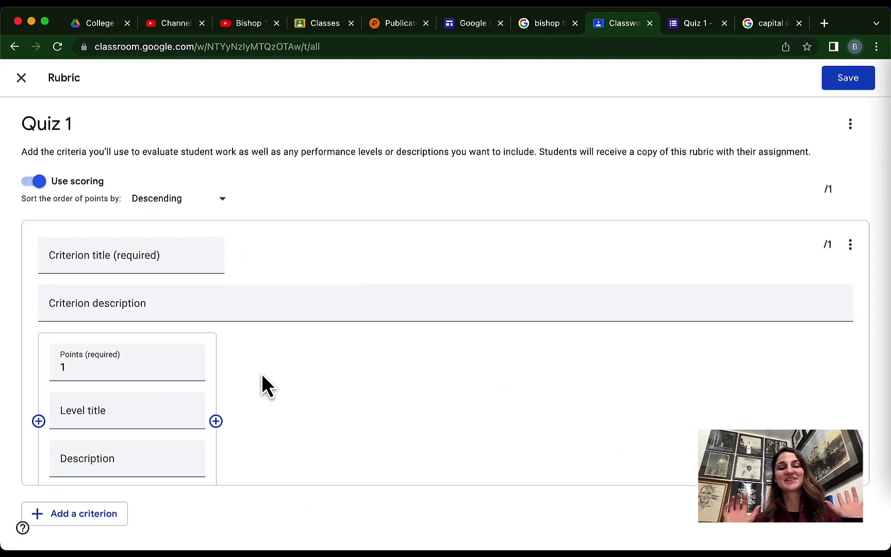
scroll(262, 374, down, 2)
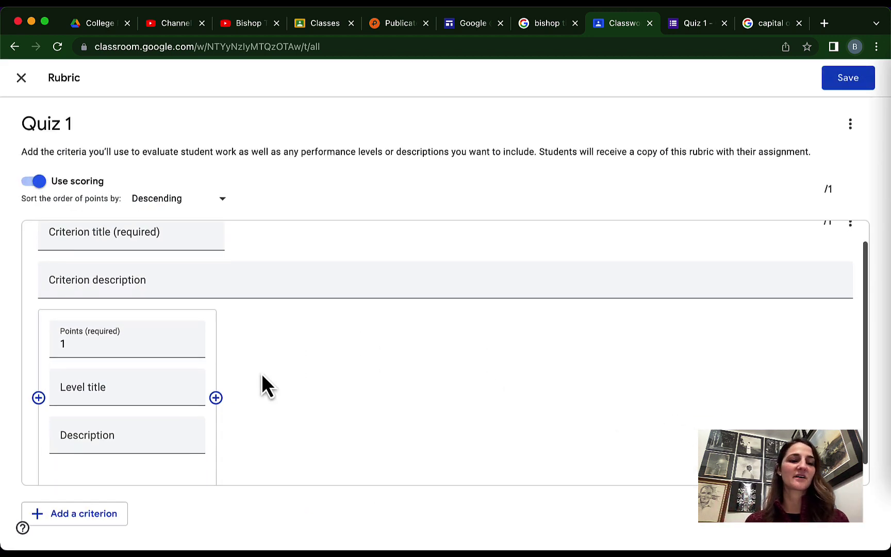
scroll(262, 373, up, 2)
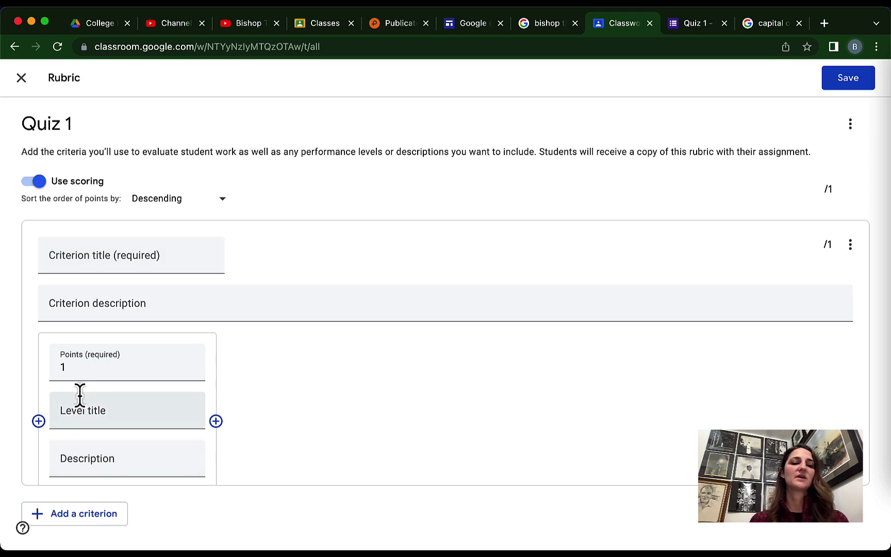
click(22, 79)
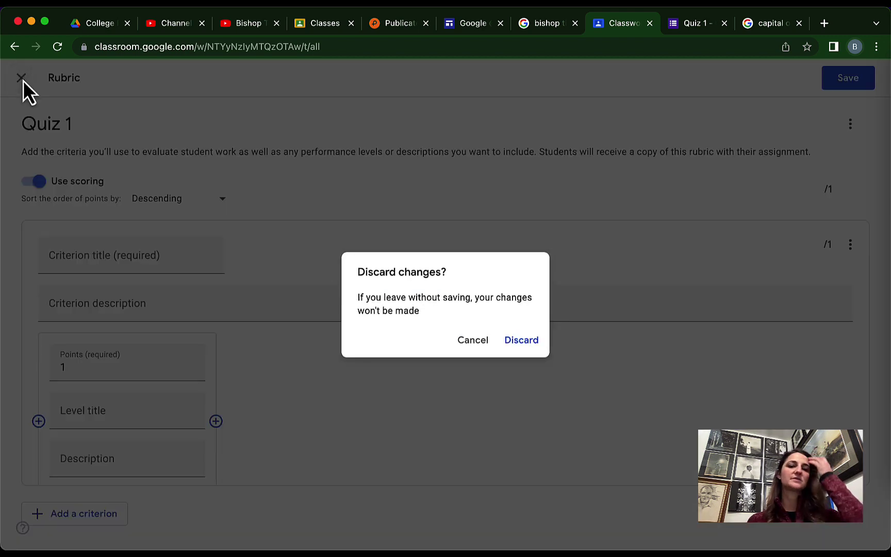
click(520, 340)
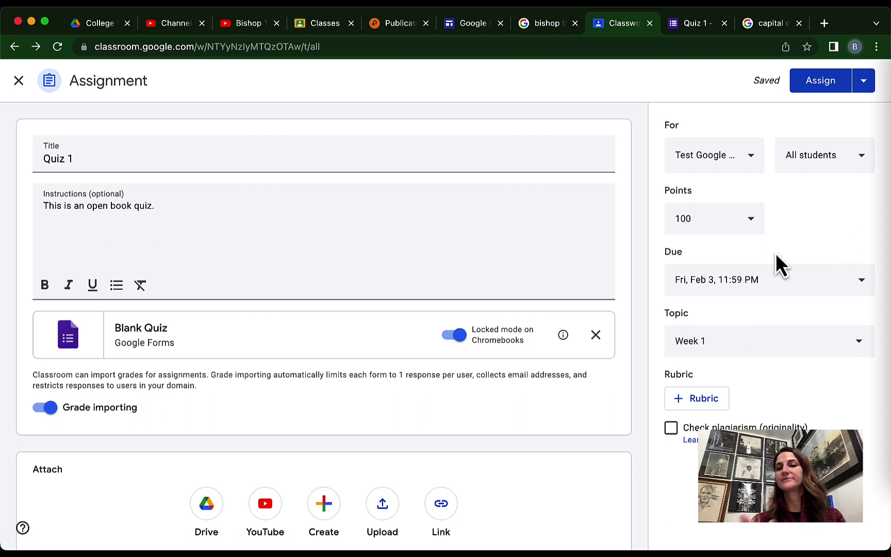
- Assign Quiz 1 to the class and move it below the weekend plans question in the Week 1 topic
click(811, 90)
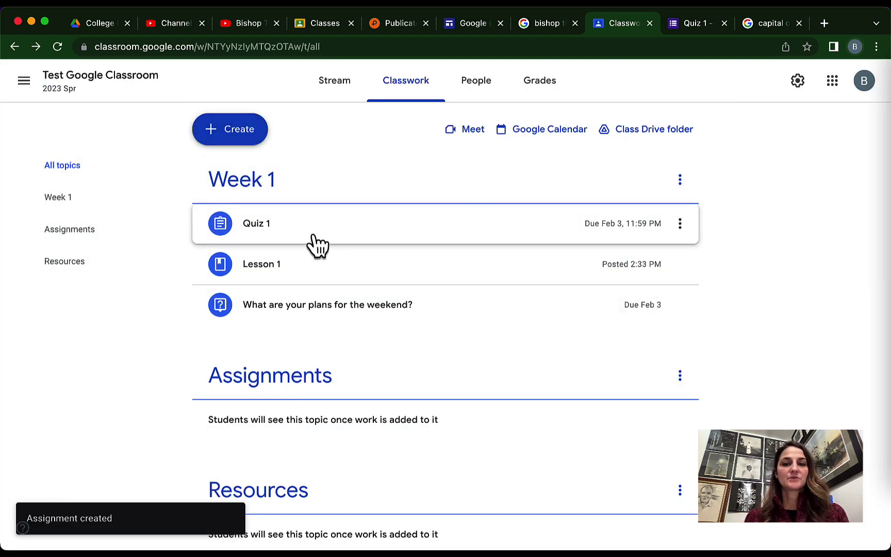
drag(314, 238, 323, 320)
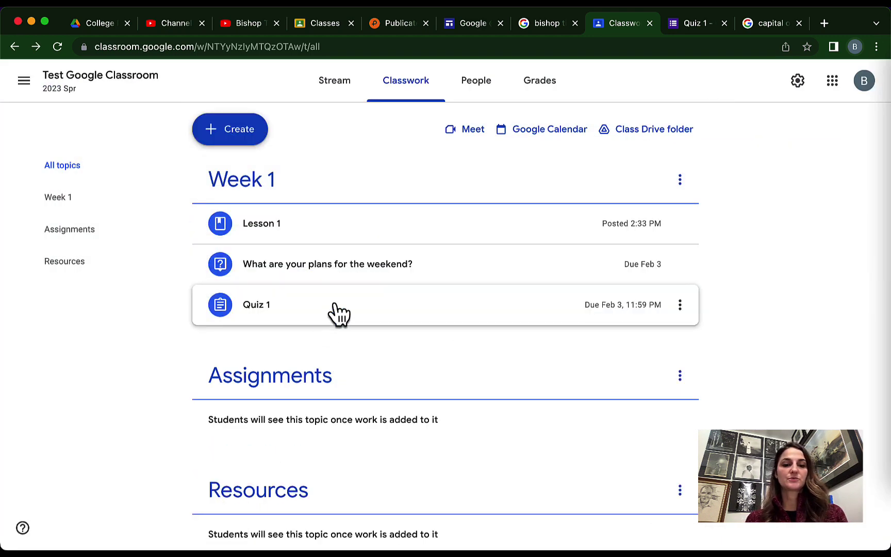
click(335, 305)
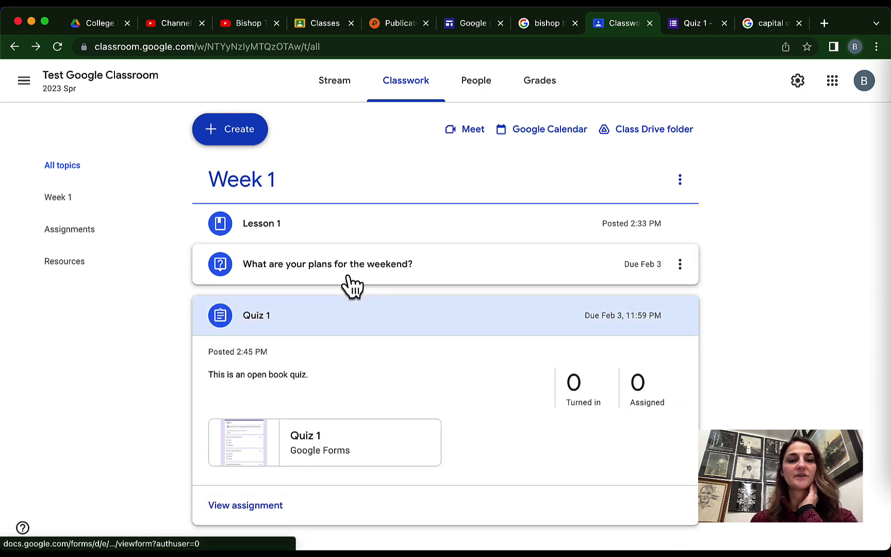
click(343, 321)
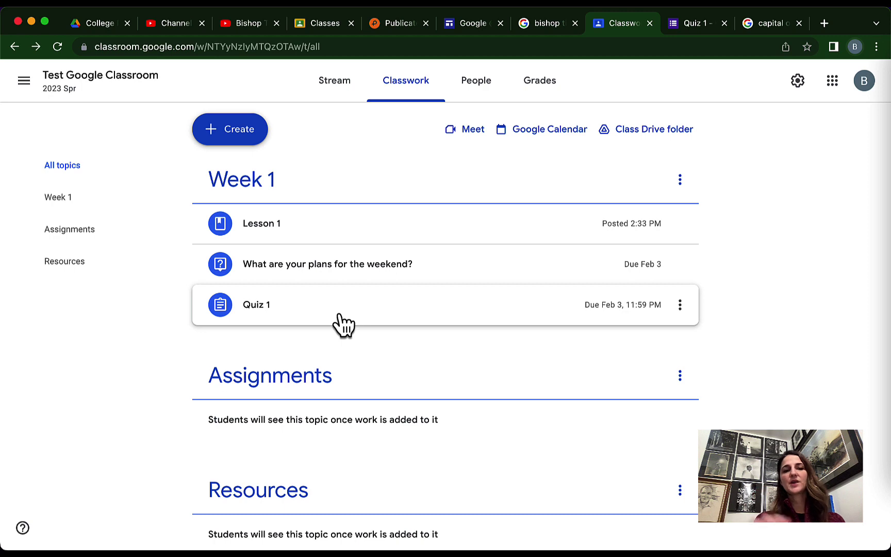
- Create a new assignment titled "Paper 1"
click(256, 131)
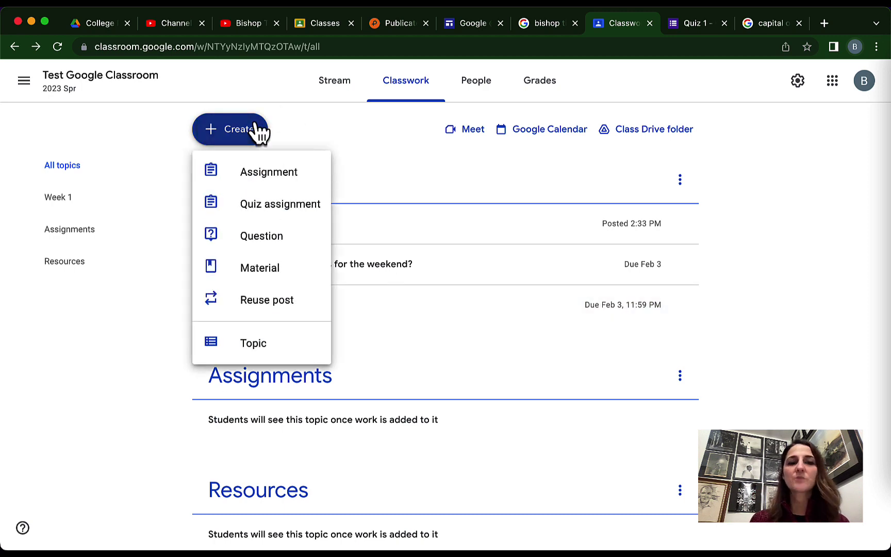
click(257, 170)
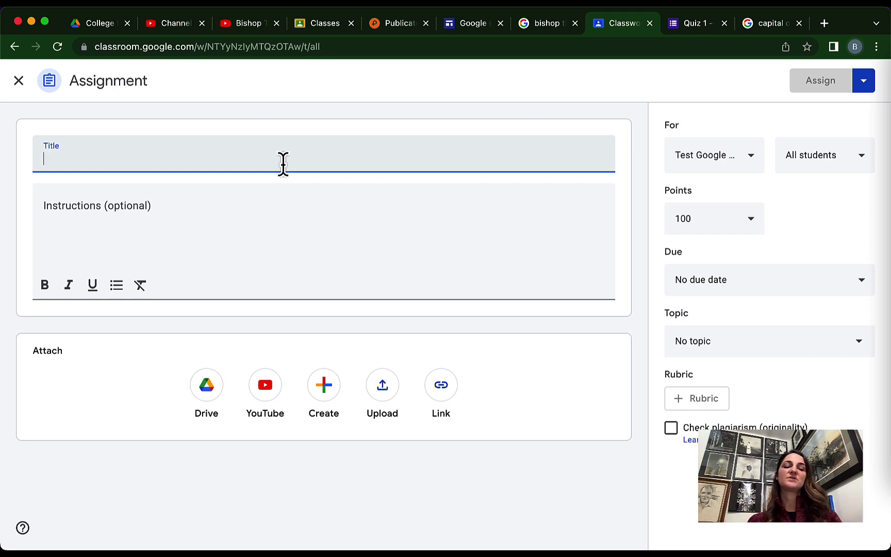
text(Paper 1)
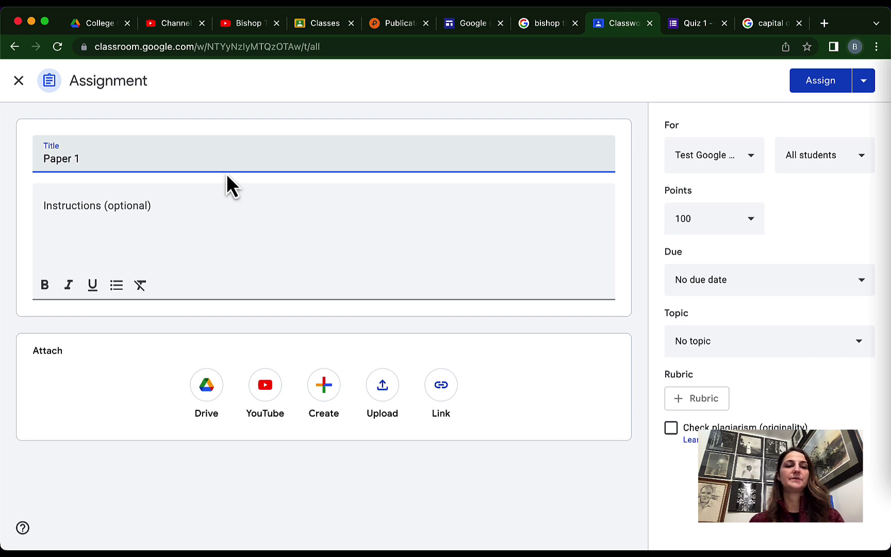
click(202, 207)
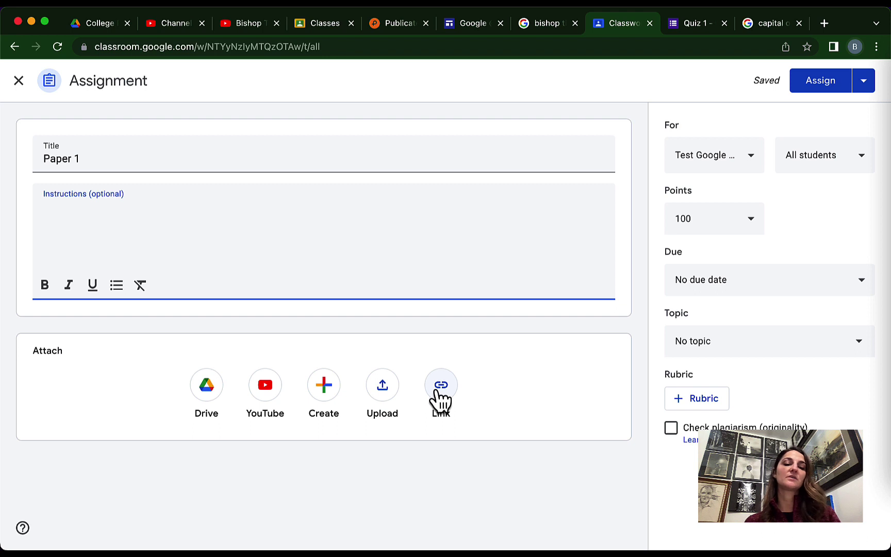
- Search YouTube for "apa citation" and attach the video "The Basics of APA In-text Citations (6th Edition) | Scribbr" to Paper 1
click(255, 403)
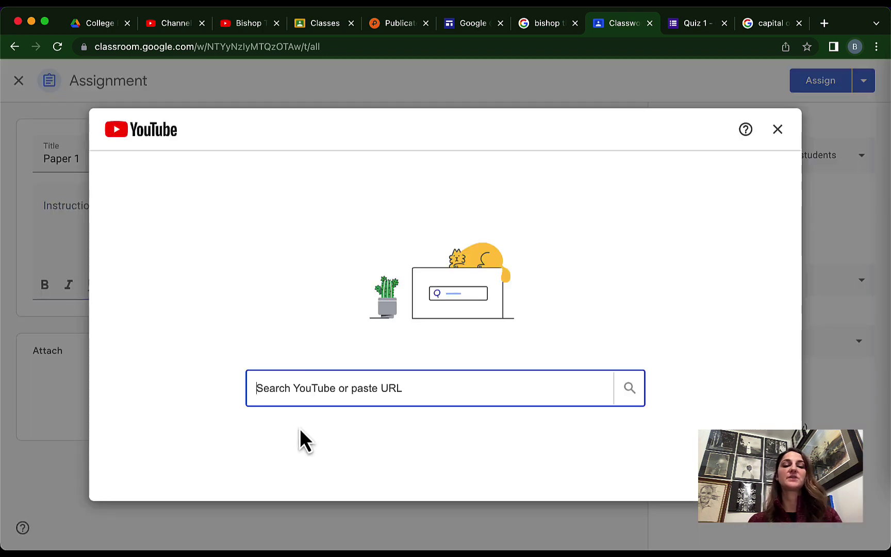
text(aoa)
key(Return)
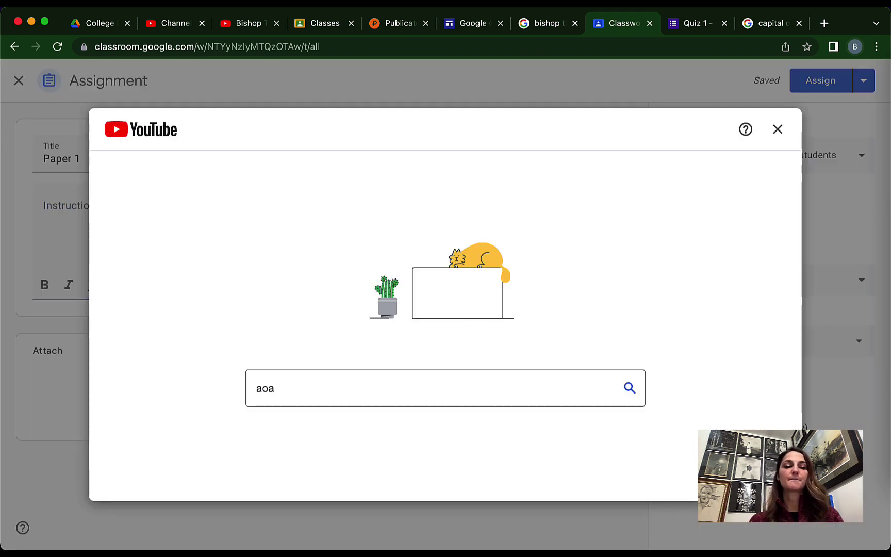
double_click(291, 388)
text(apa citation)
key(Return)
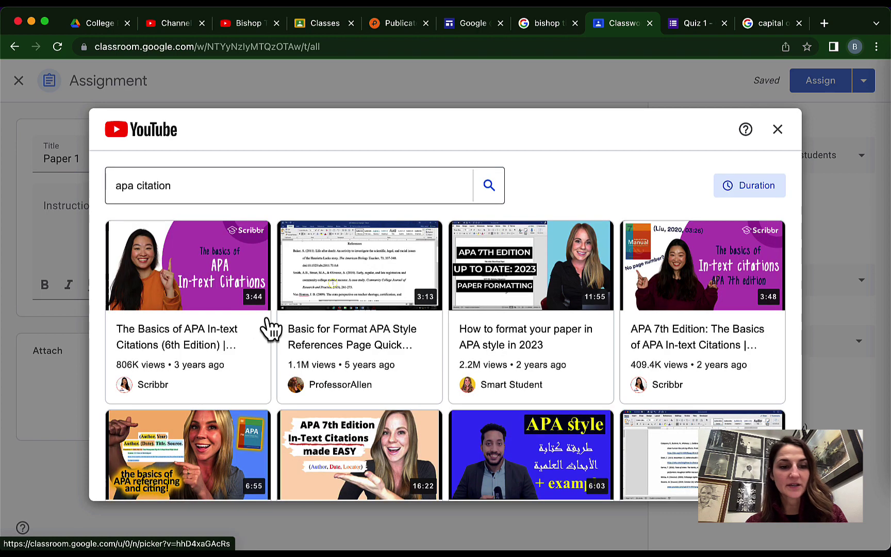
click(225, 309)
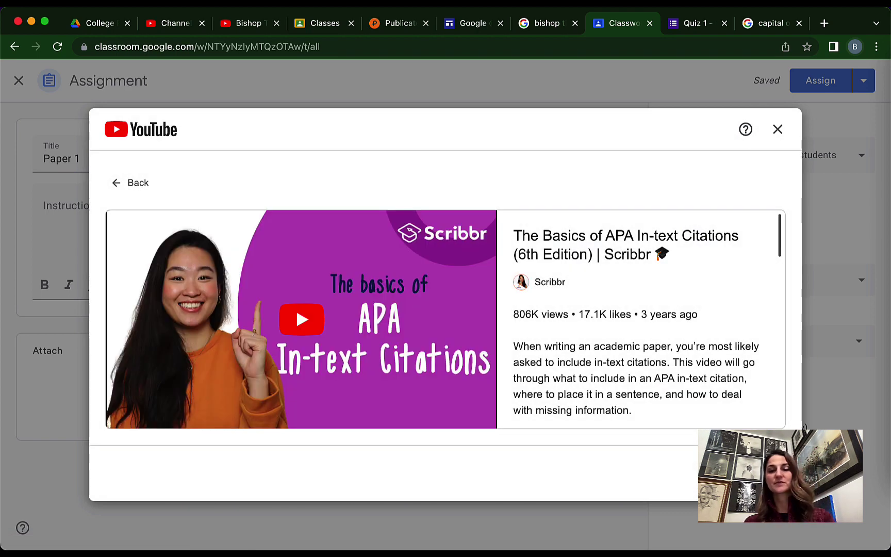
click(784, 472)
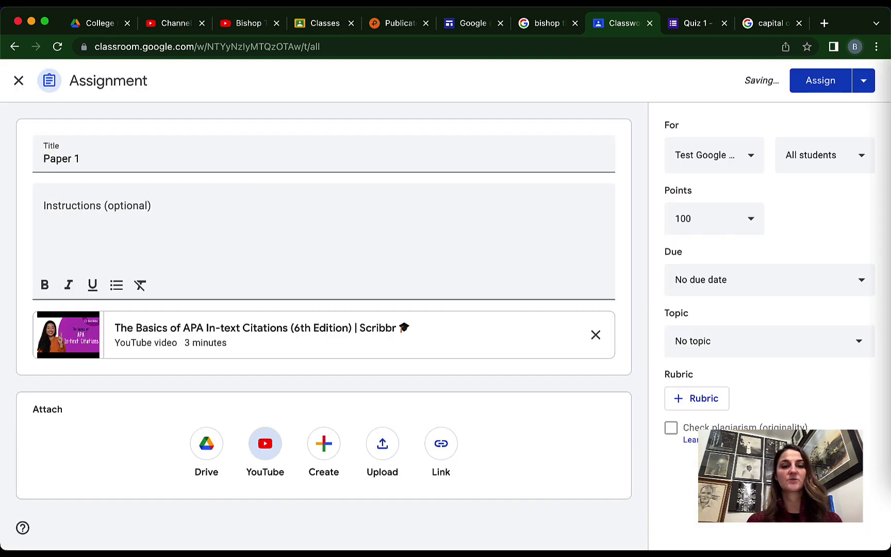
- Set the Paper 1 assignment's due date to Feb 10, 2023 at 11:59 PM, leaving the instructions blank
click(278, 230)
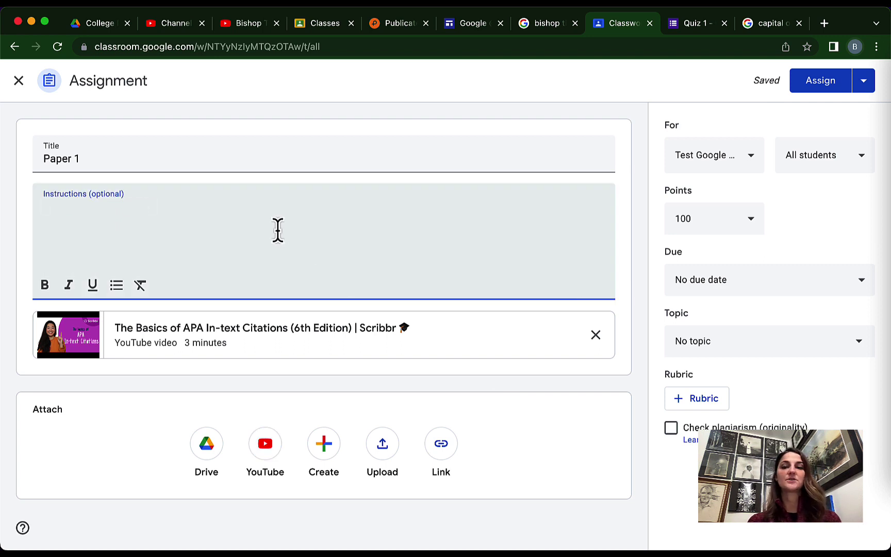
click(699, 292)
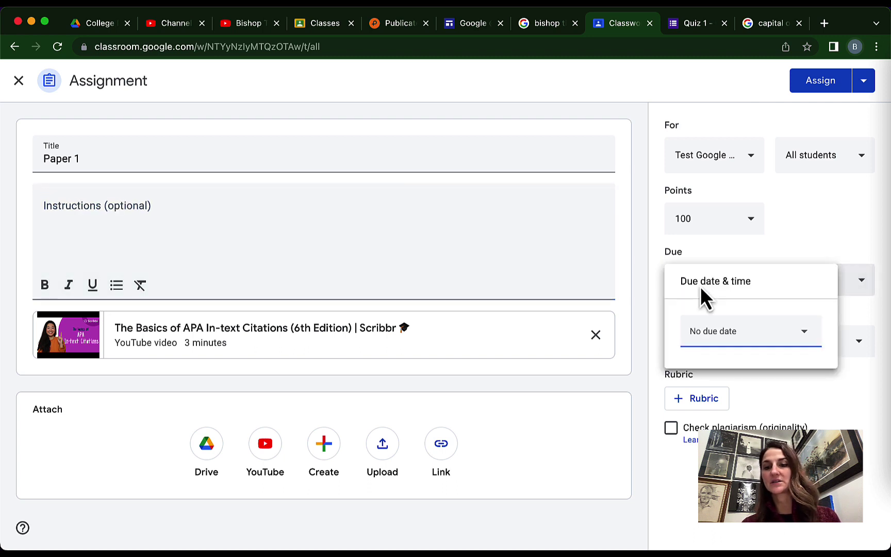
click(806, 336)
click(794, 417)
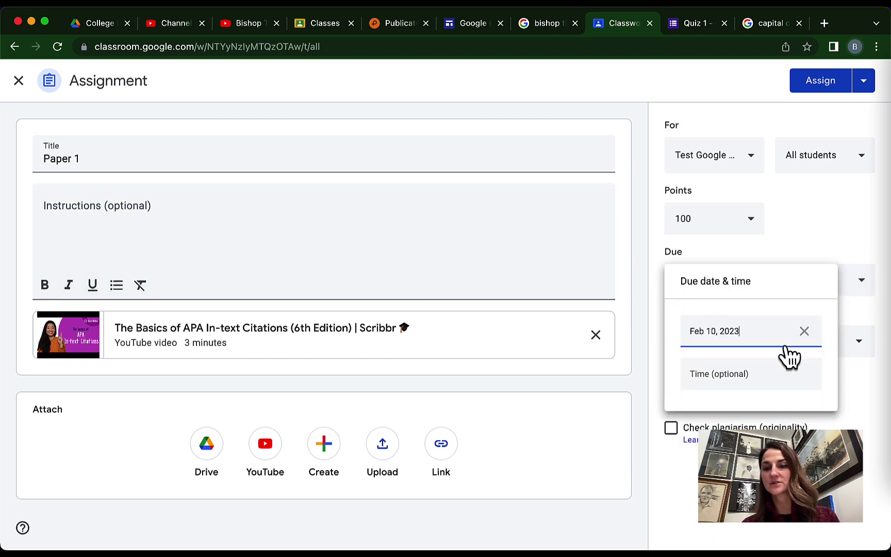
click(801, 376)
click(831, 422)
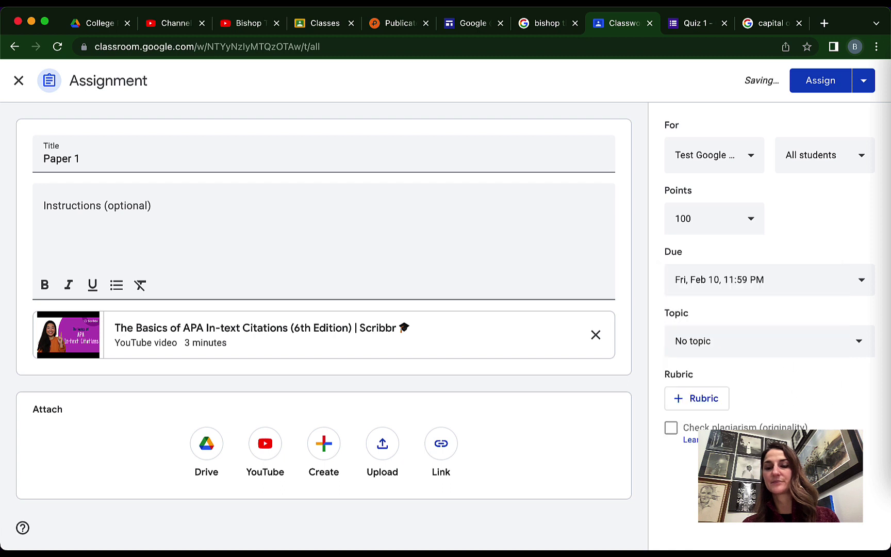
- Enable the plagiarism (originality) check for Paper 1 and set its topic to Week 1
click(673, 430)
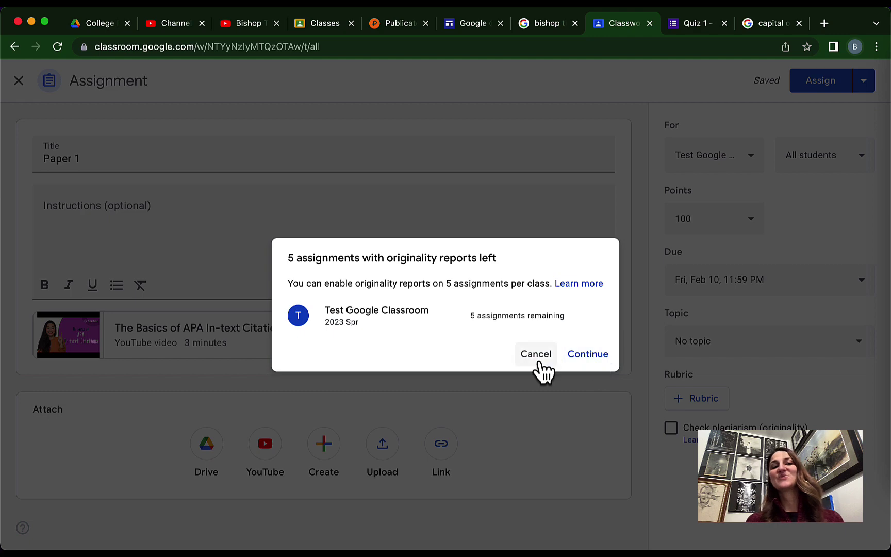
click(586, 356)
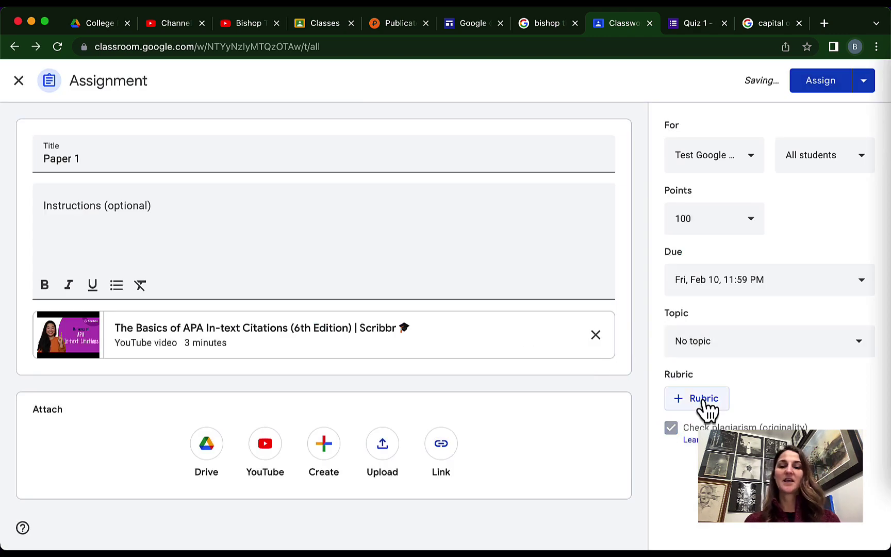
click(710, 352)
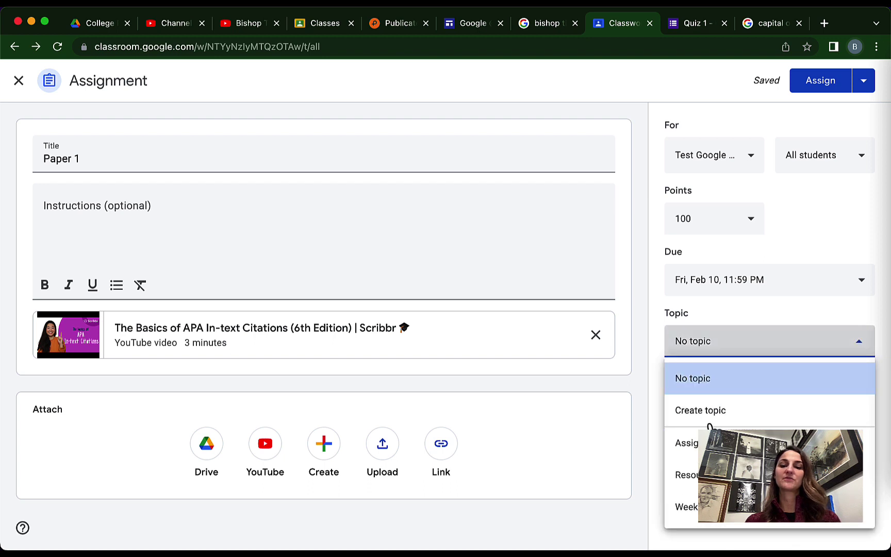
click(714, 511)
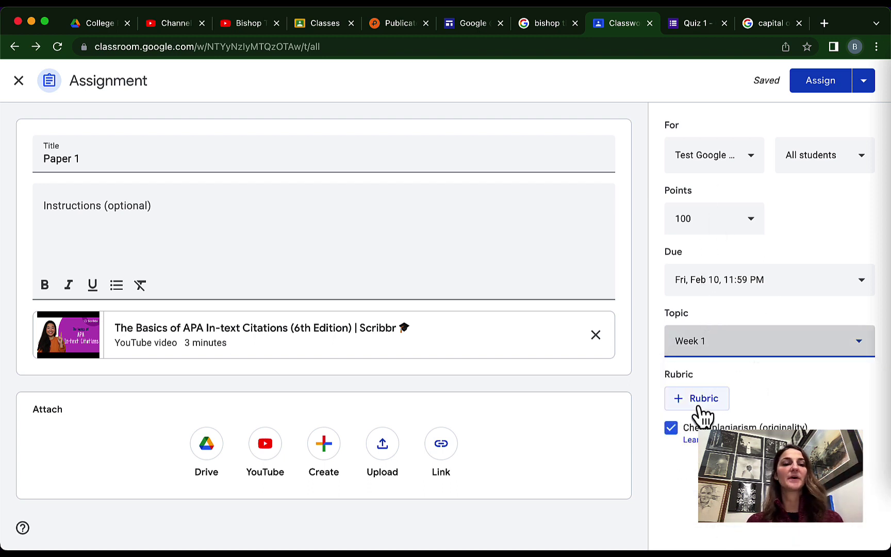
- Assign Paper 1 to the class and reorder it in Week 1 between the weekend plans question and Quiz 1
click(814, 93)
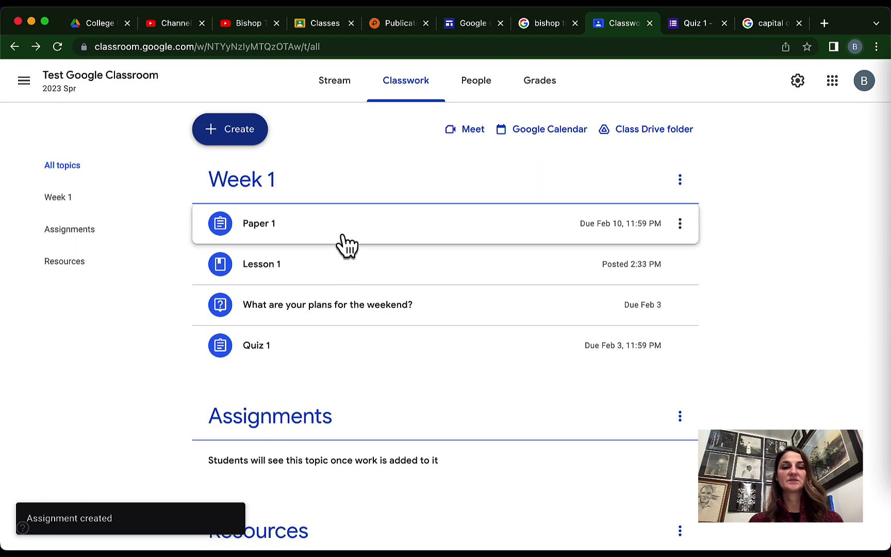
drag(346, 245, 369, 318)
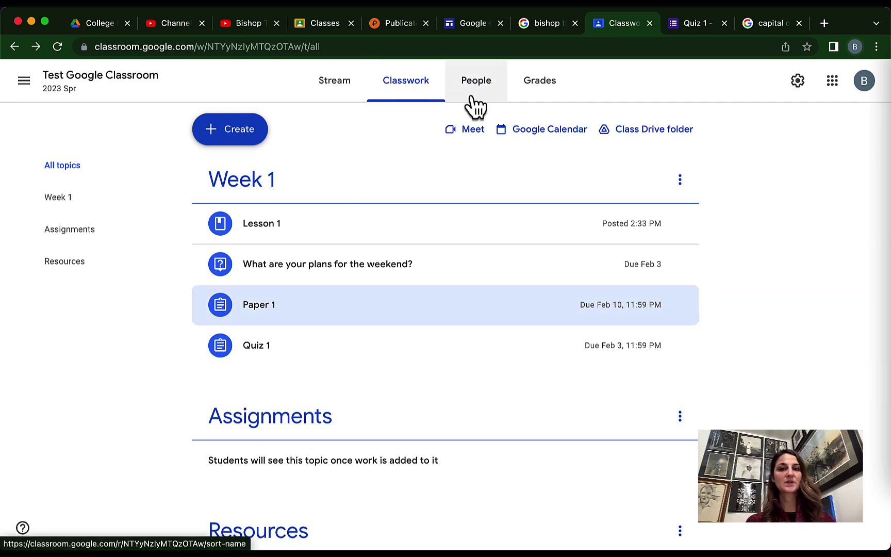
- Review the class's Google Calendar for the weekend question, Paper 1 and Quiz 1 in the weeks of January 29 and February 5, then close it
click(527, 142)
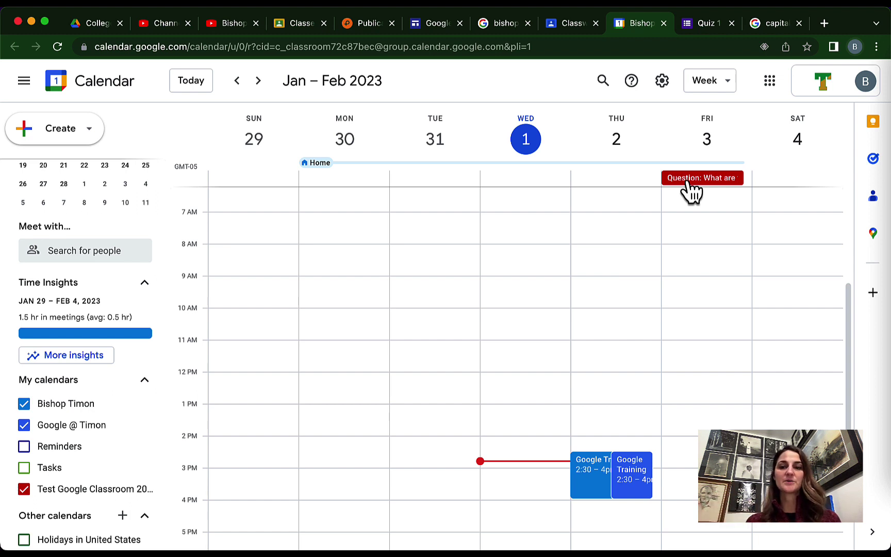
click(691, 192)
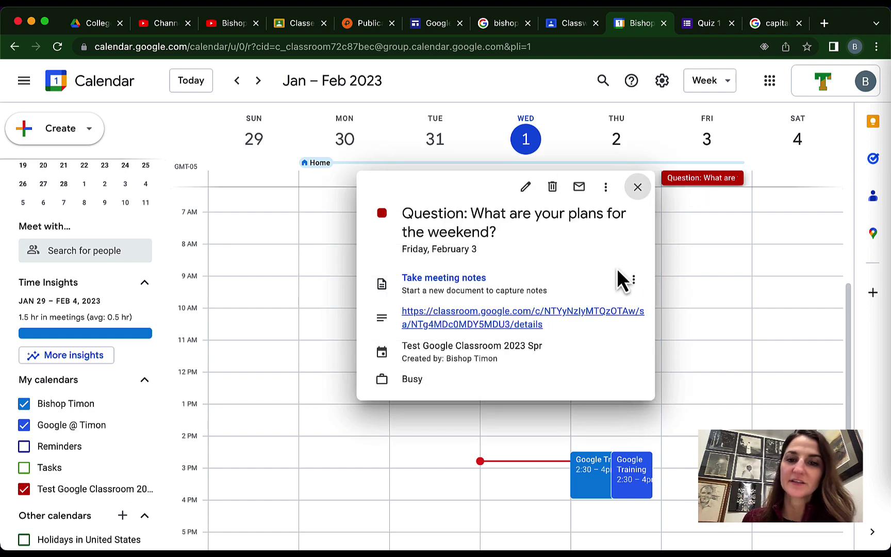
click(637, 186)
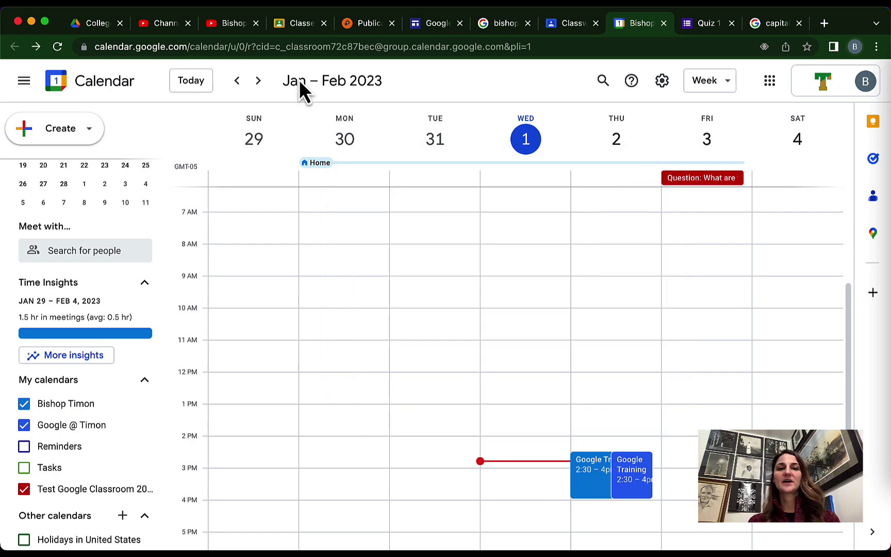
click(258, 81)
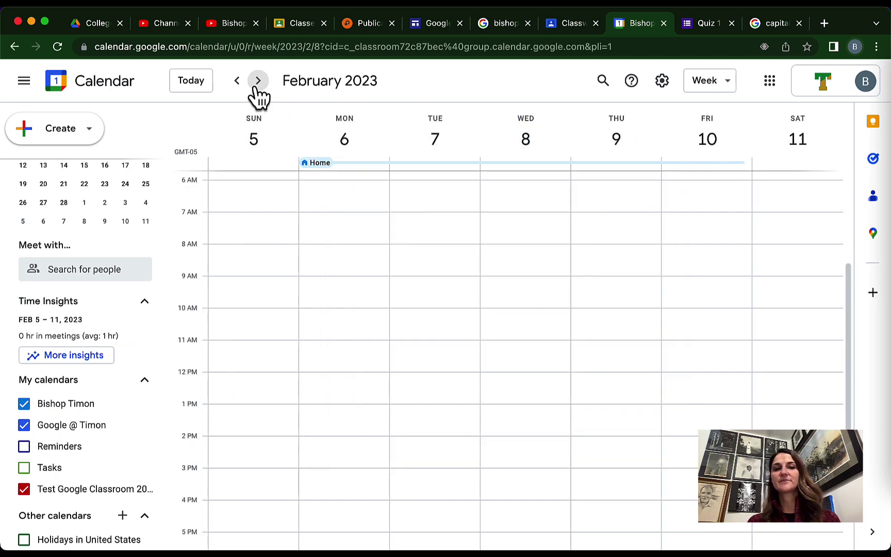
scroll(474, 419, down, 5)
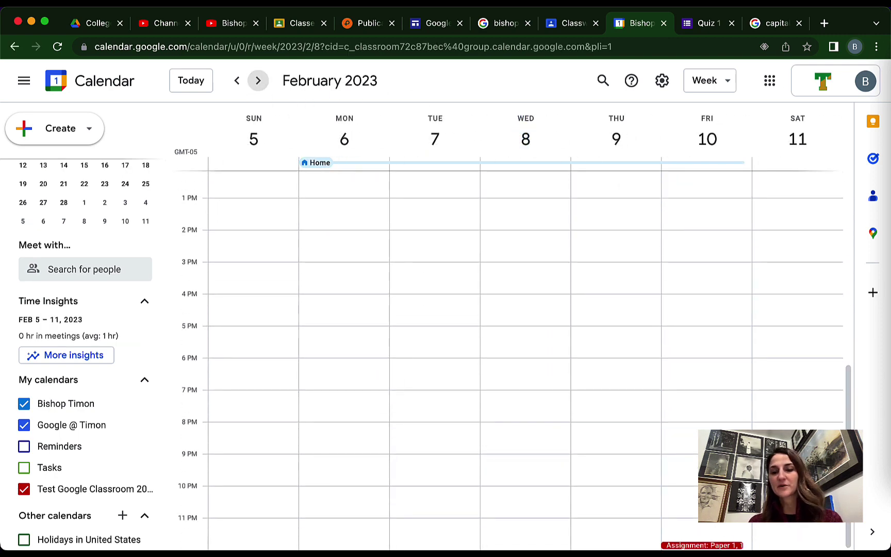
click(237, 81)
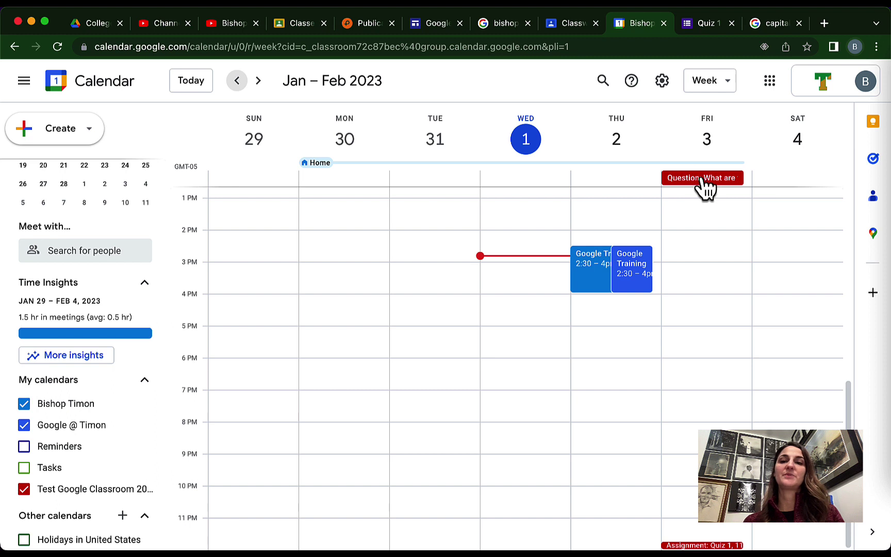
click(663, 23)
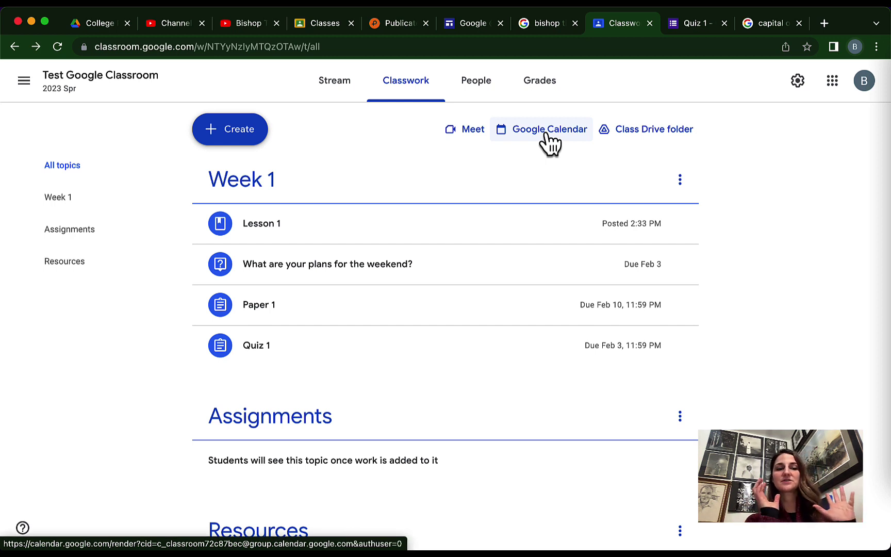
- View the Test Google Classroom 2023 Spr folder and its parent Classroom folder in Google Drive, then return to the class
click(637, 133)
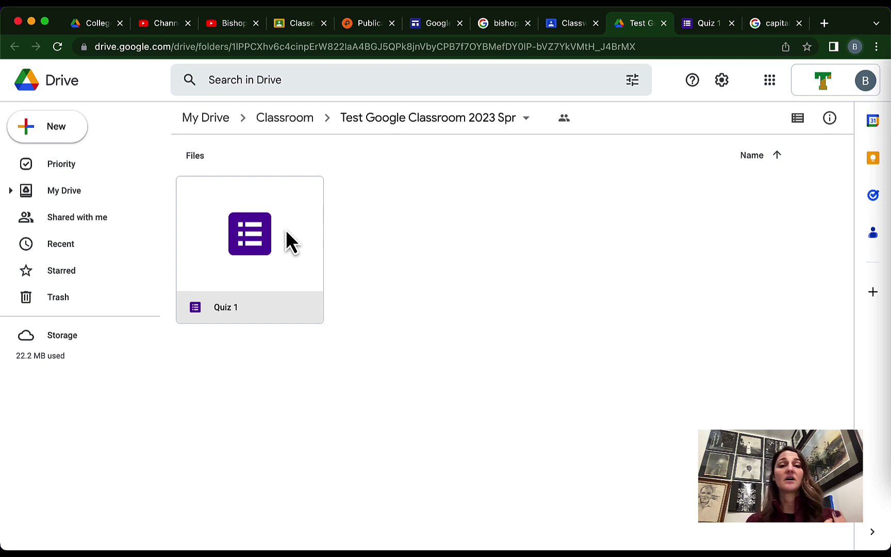
click(297, 122)
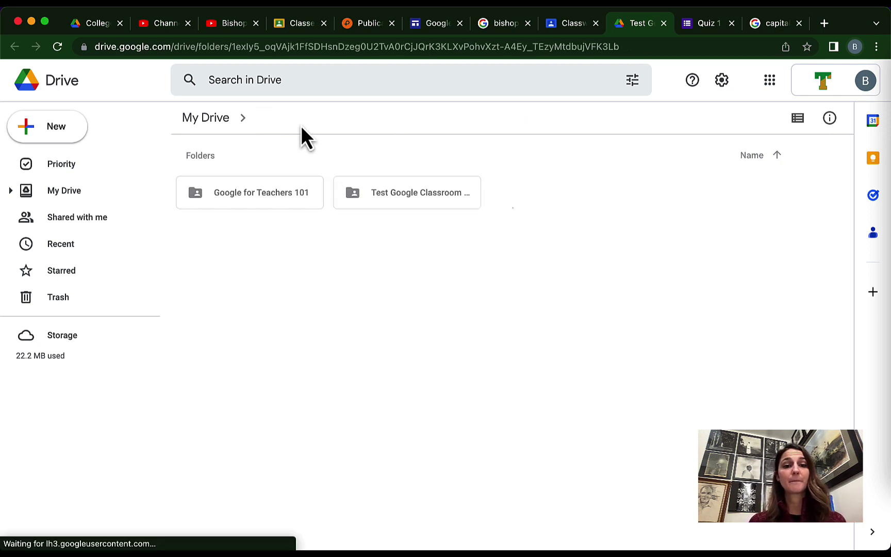
double_click(368, 199)
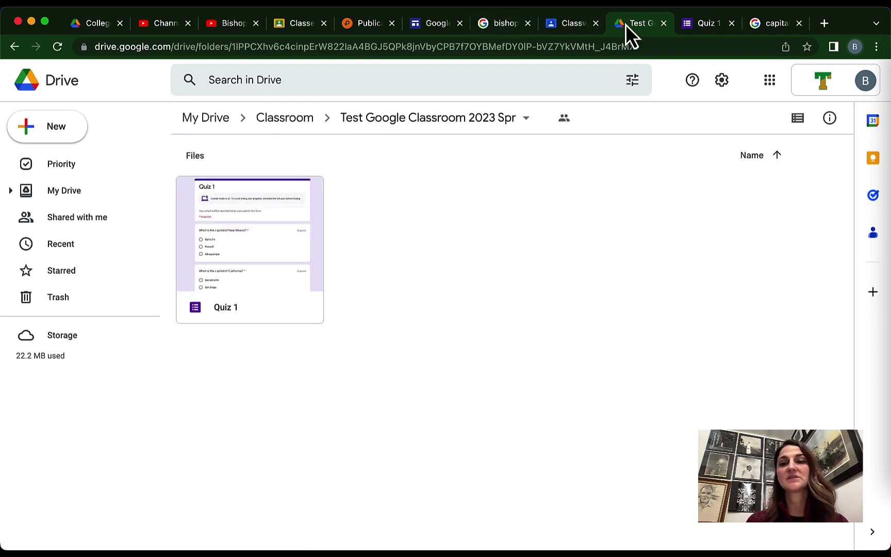
click(661, 26)
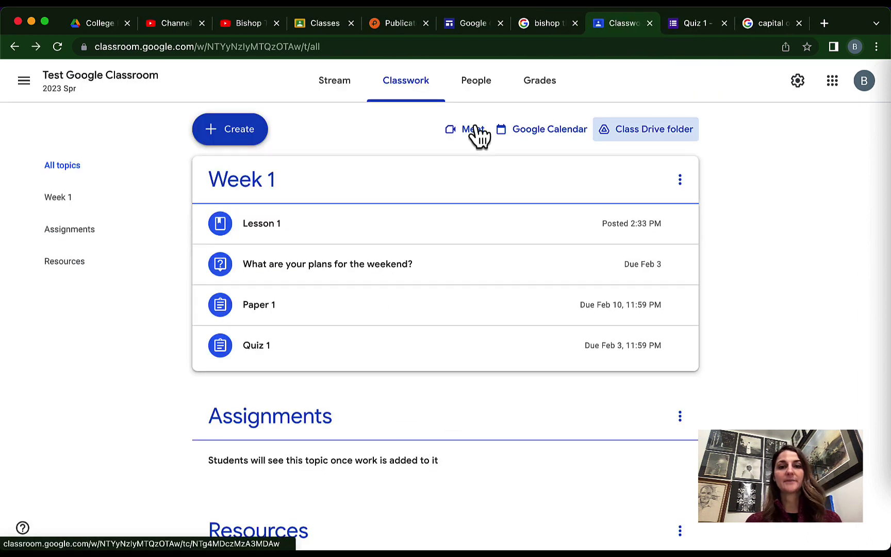
- Look at the class roster and its student invitation options without inviting anyone, and view the grades page
click(476, 90)
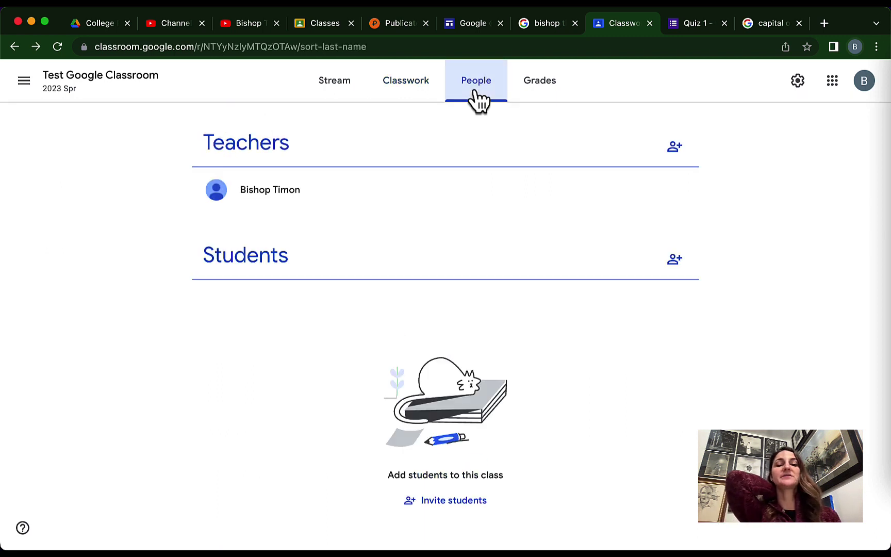
click(681, 261)
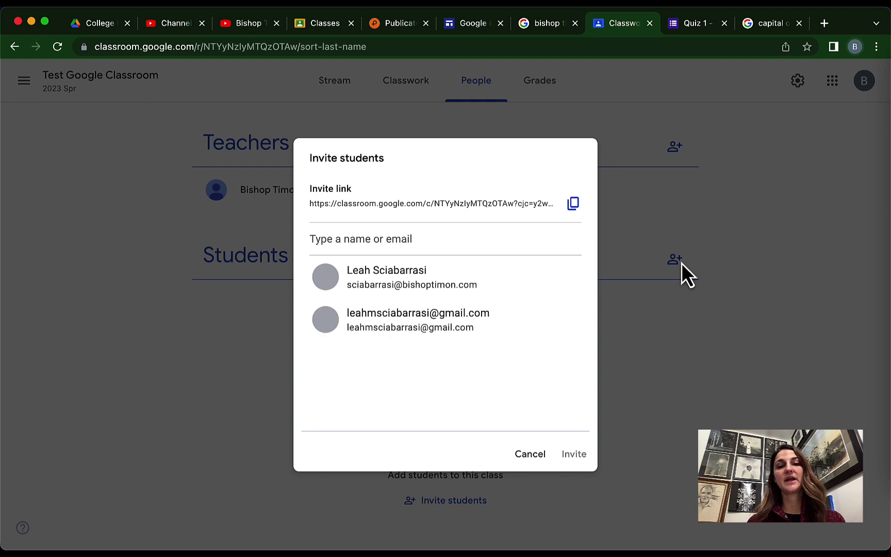
click(534, 458)
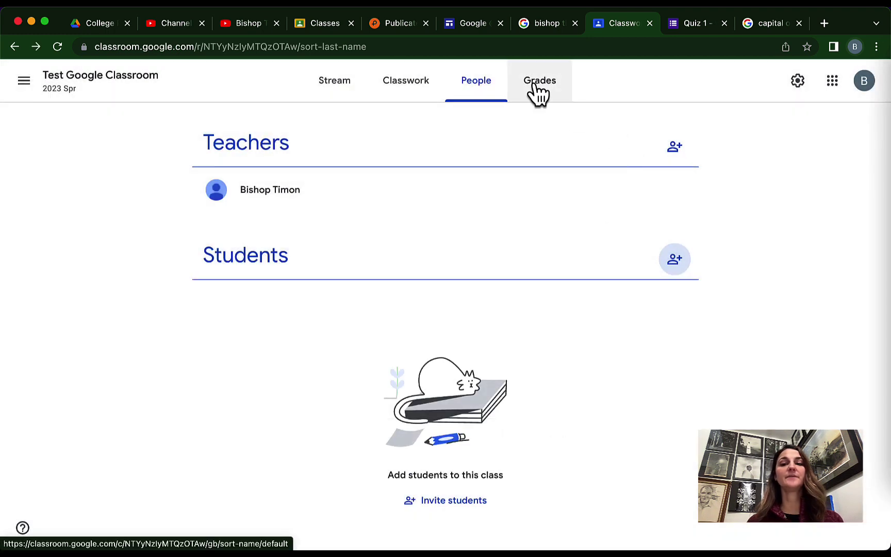
click(536, 90)
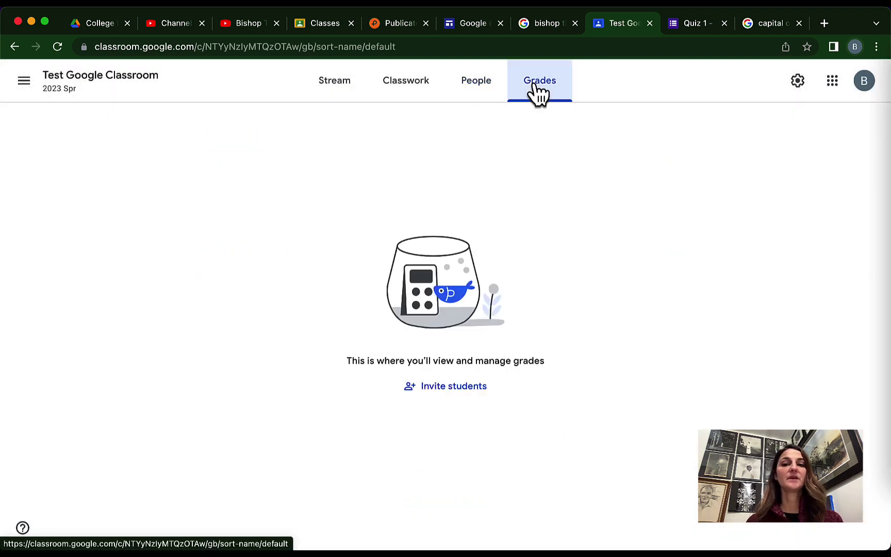
- Switch to the student account's Test Google Classroom window and review its assigned to-do list and stream posts
click(338, 100)
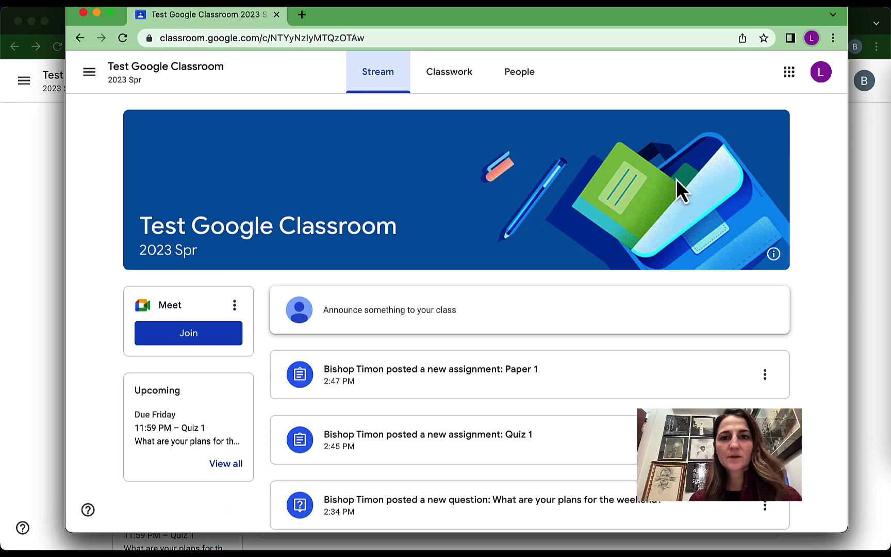
drag(644, 18, 624, 29)
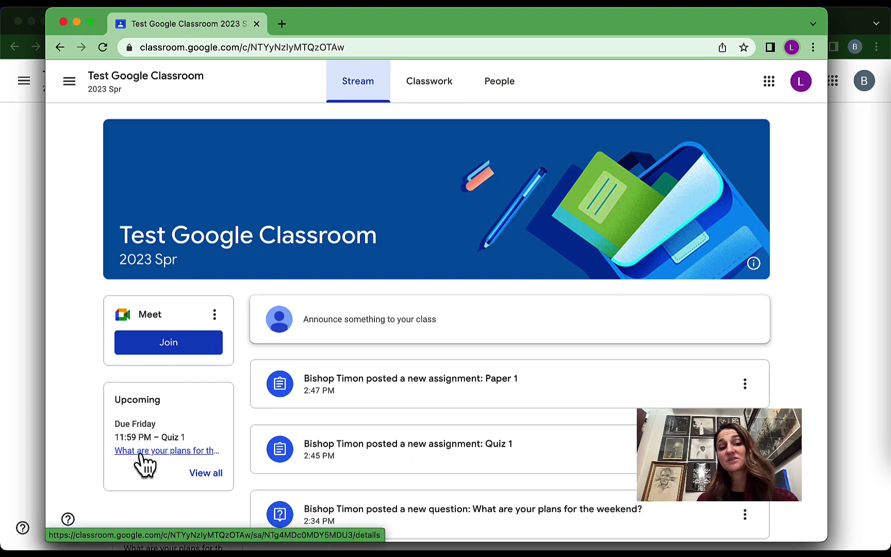
click(198, 473)
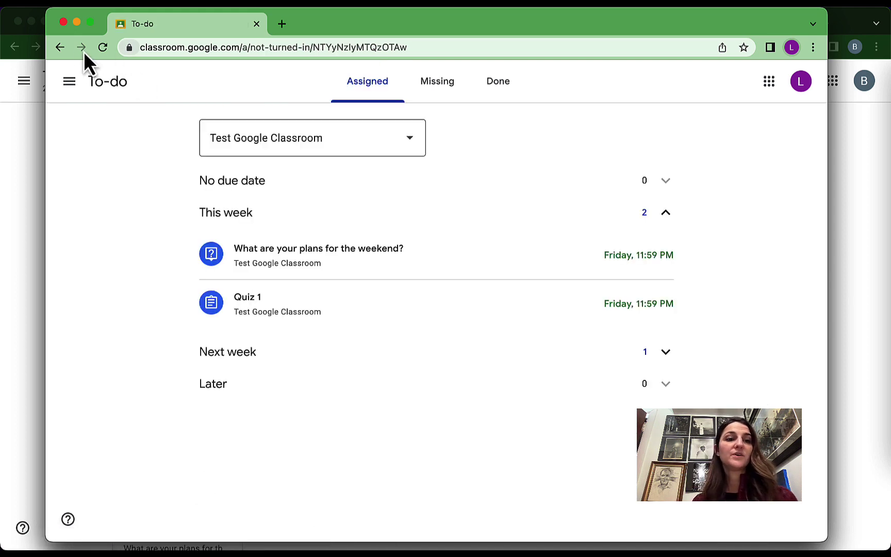
click(60, 48)
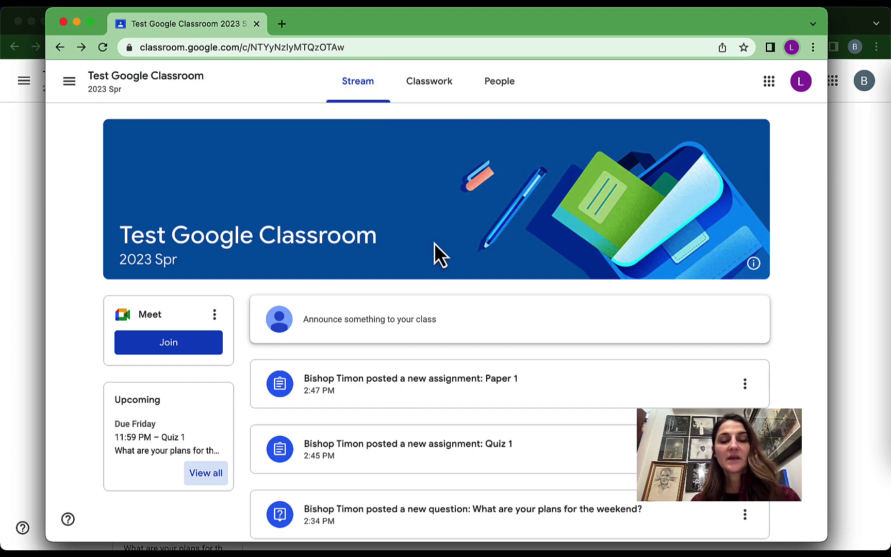
scroll(408, 364, down, 5)
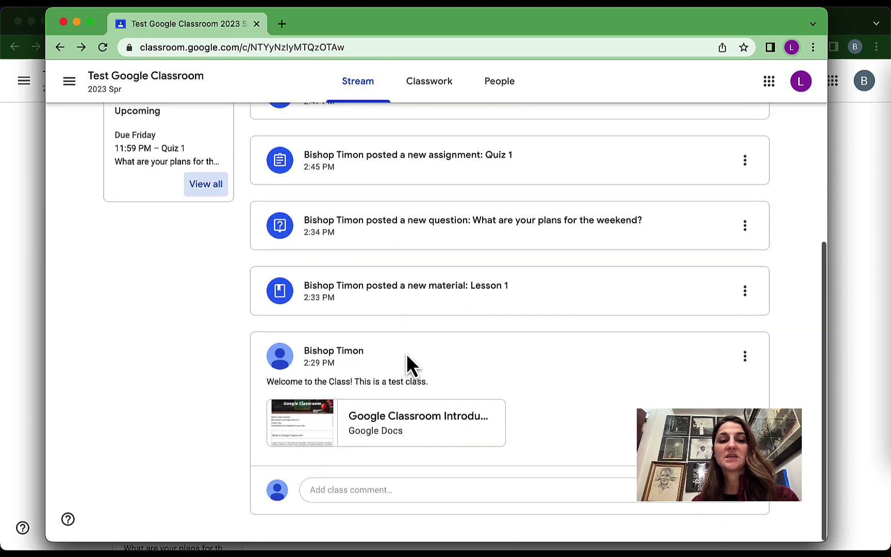
scroll(408, 364, up, 2)
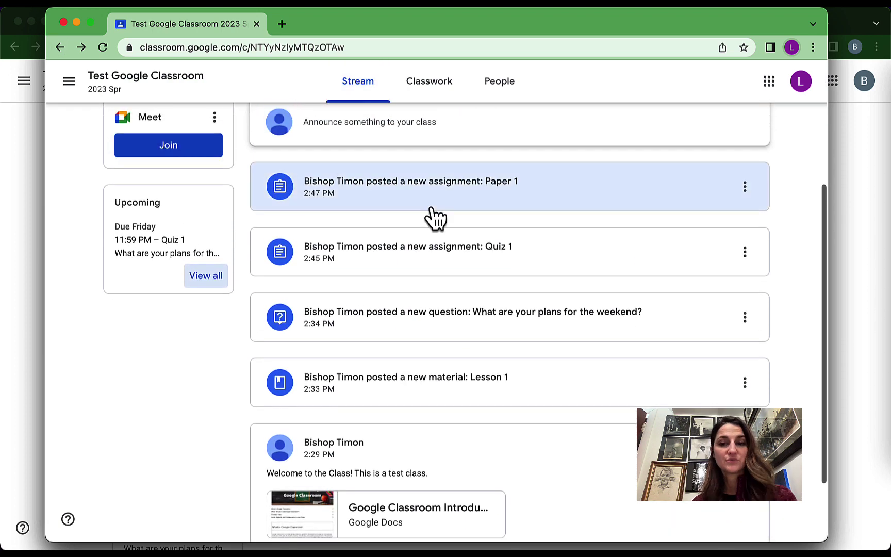
scroll(454, 216, up, 4)
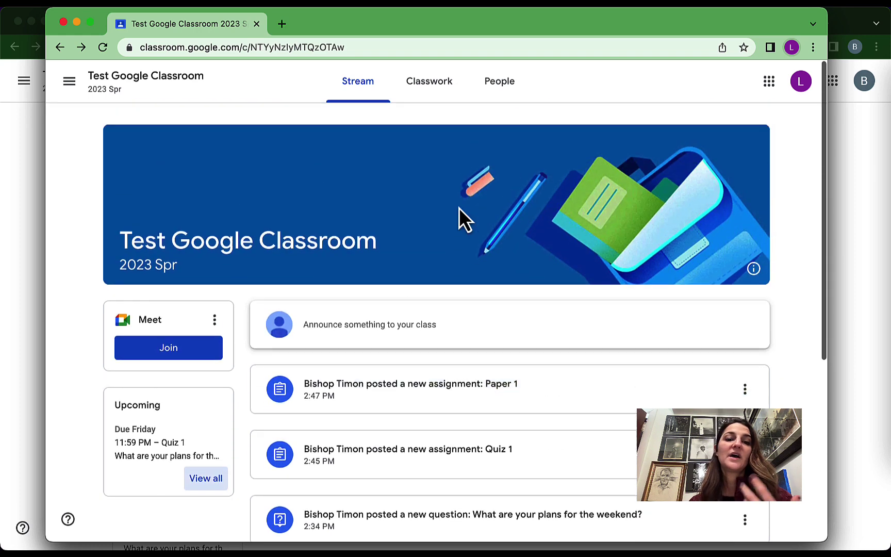
- View the student's Week 1 classwork and expand Lesson 1 to examine its resources
click(440, 95)
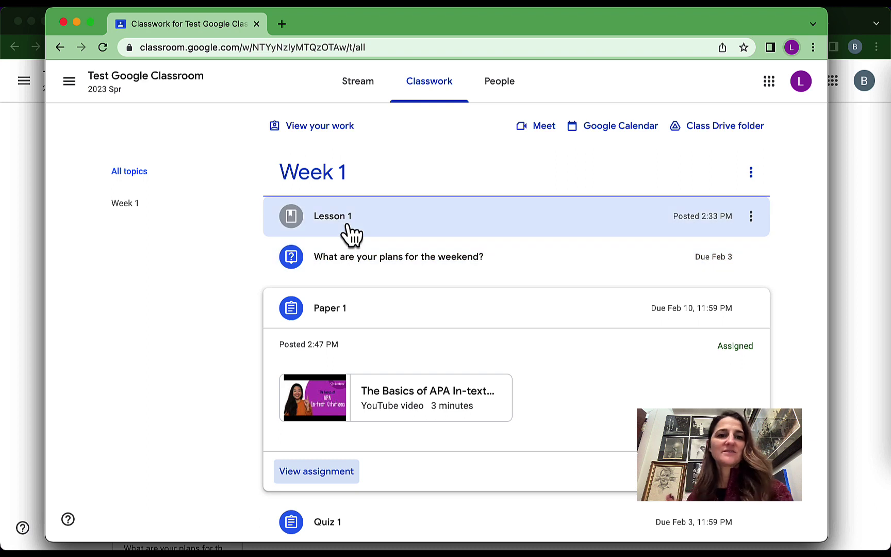
click(353, 232)
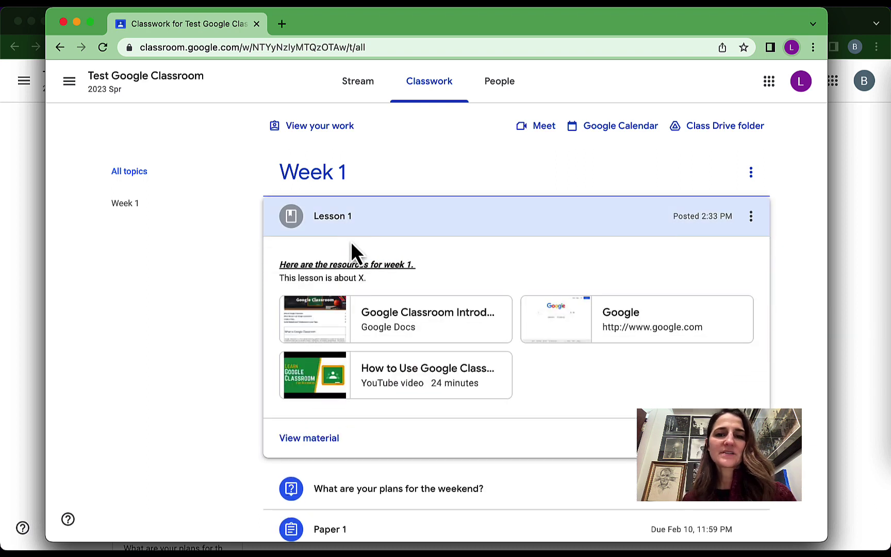
scroll(354, 304, down, 3)
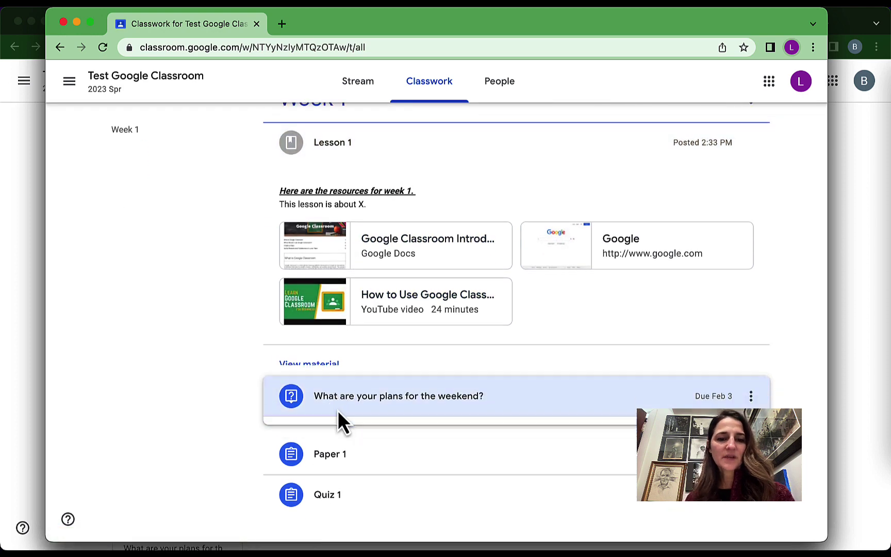
- Answer the question "What are your plans for the weekend?" with "Heading to the mall." and turn it in
click(338, 412)
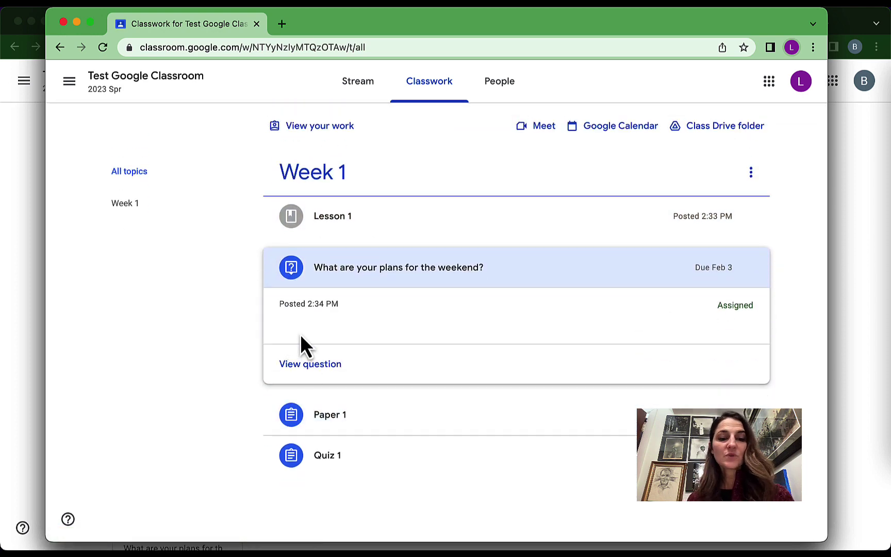
click(302, 364)
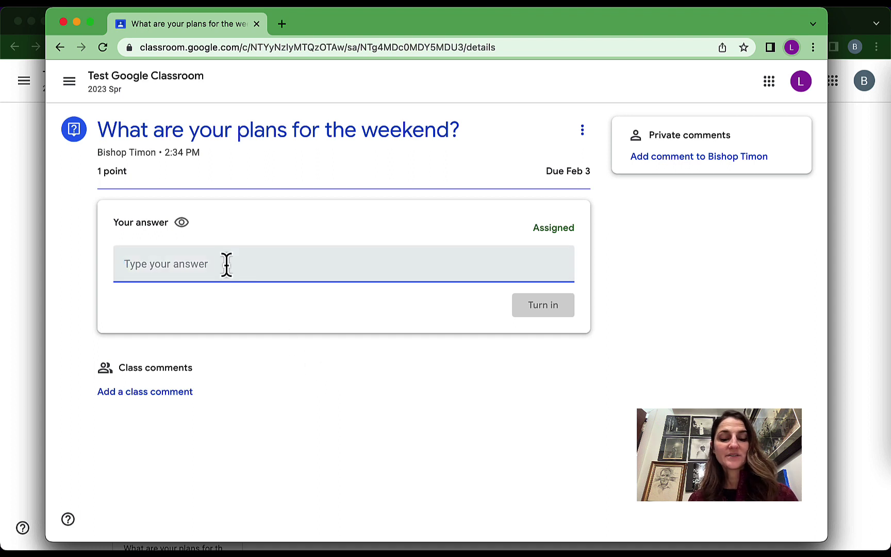
text(Heading to the mal)
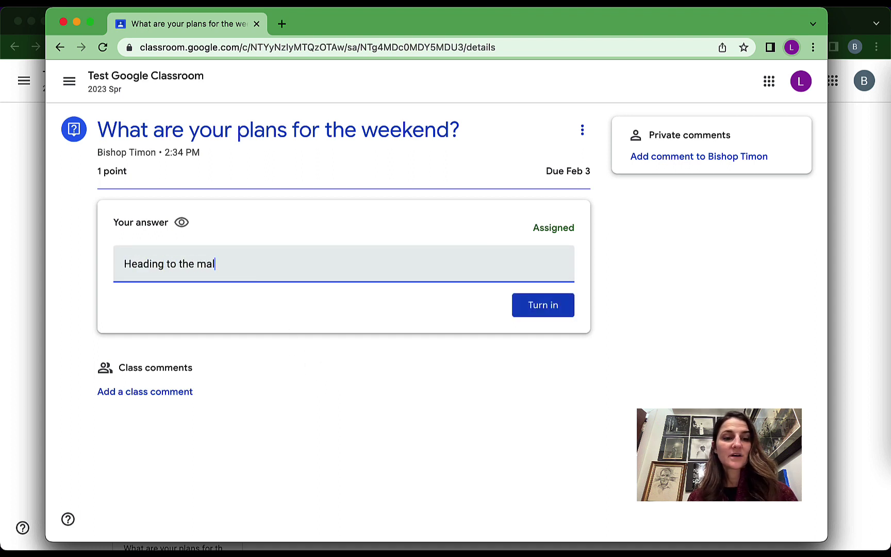
text(l.)
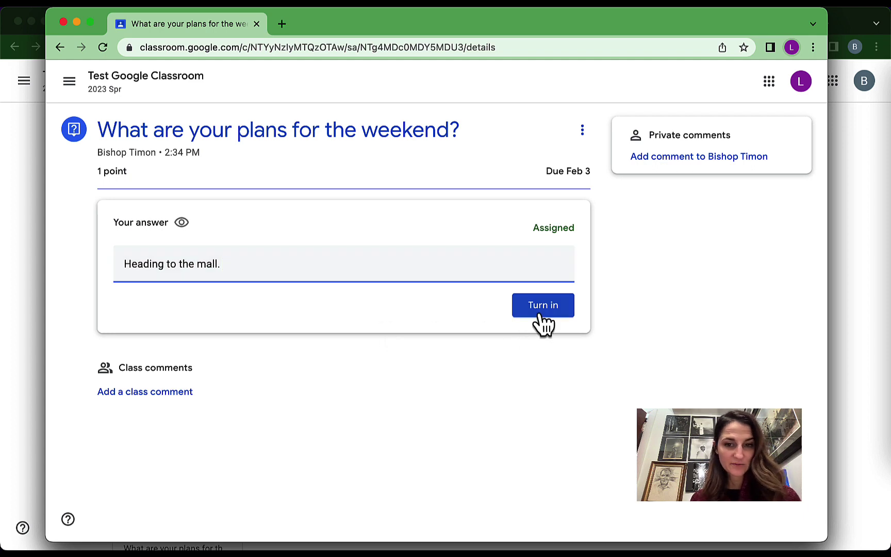
click(539, 310)
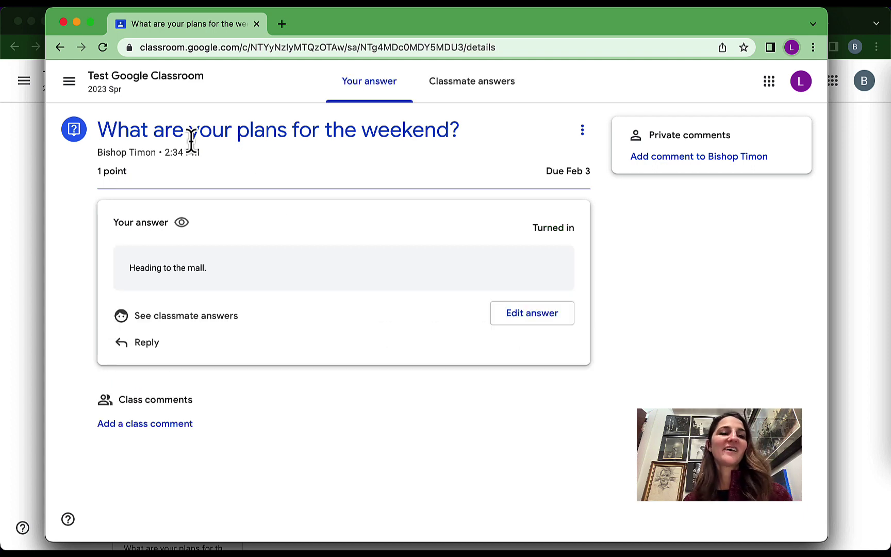
- Check the classmates' answers to the weekend plans question and return to the classwork list
click(447, 94)
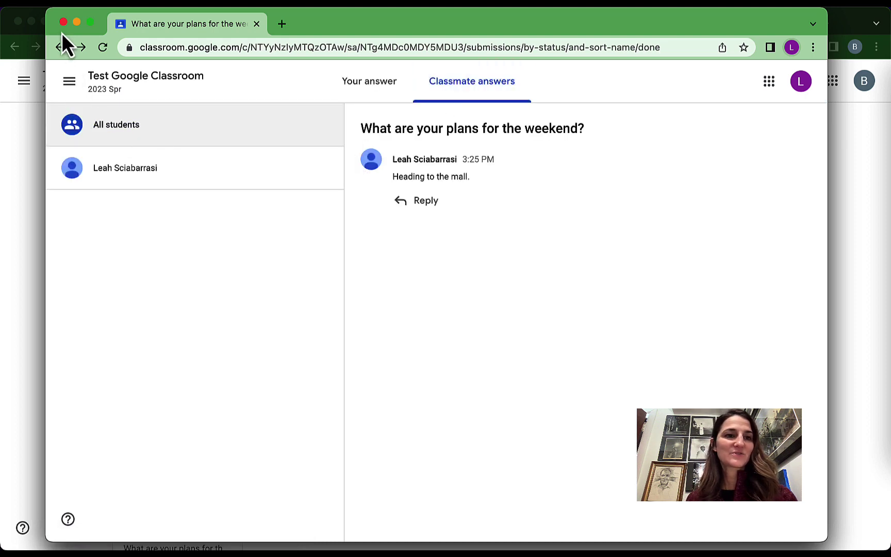
click(58, 49)
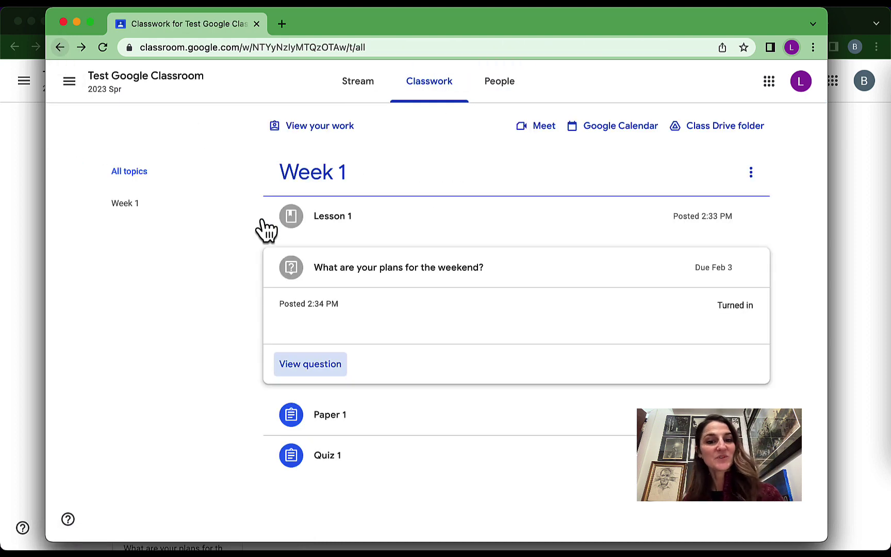
- Open the Paper 1 assignment and send the teacher the private comment "How long does this paper have to be?"
click(360, 428)
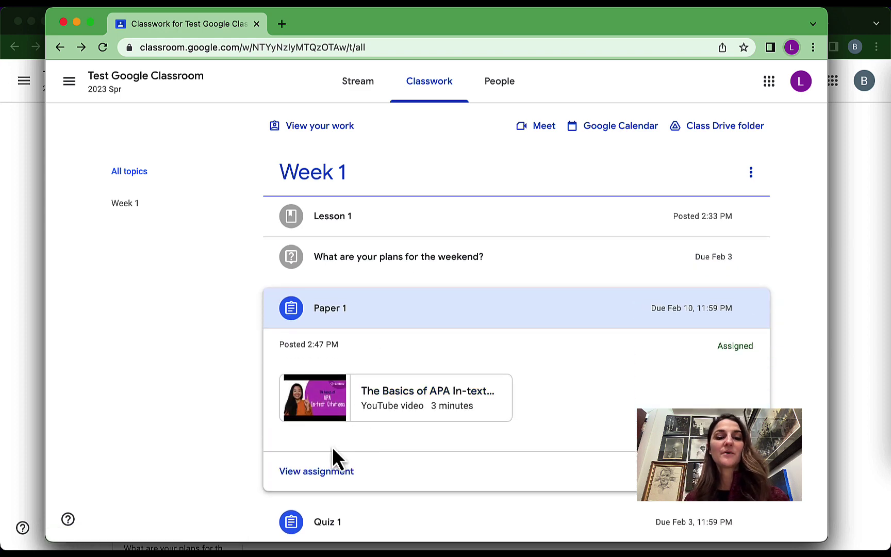
click(329, 472)
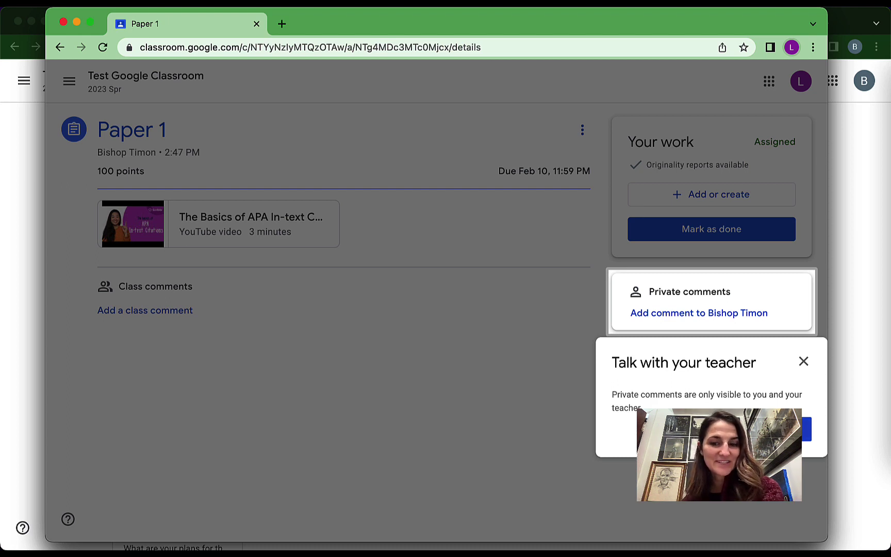
click(786, 429)
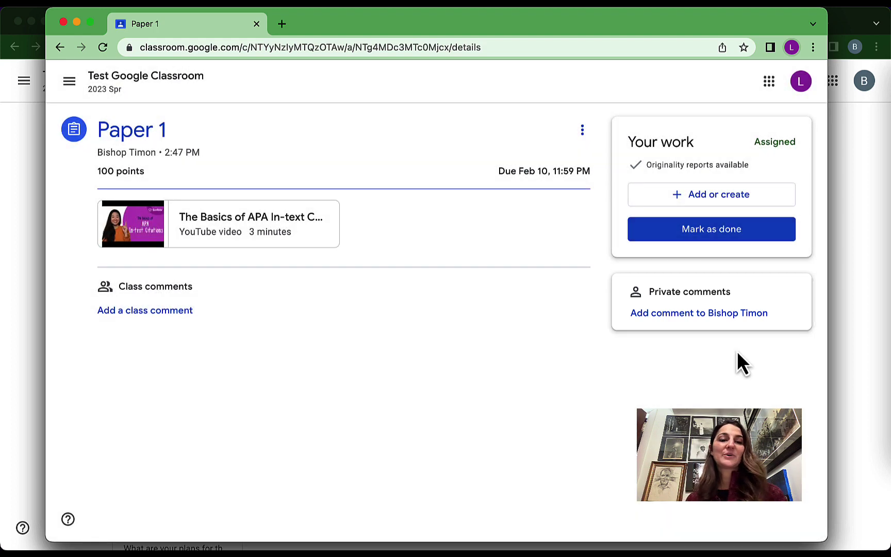
click(734, 315)
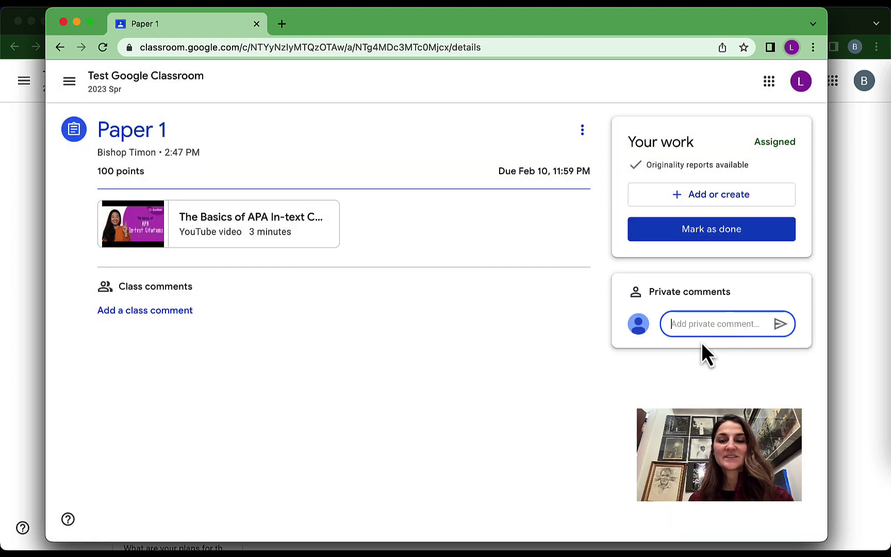
text(How )
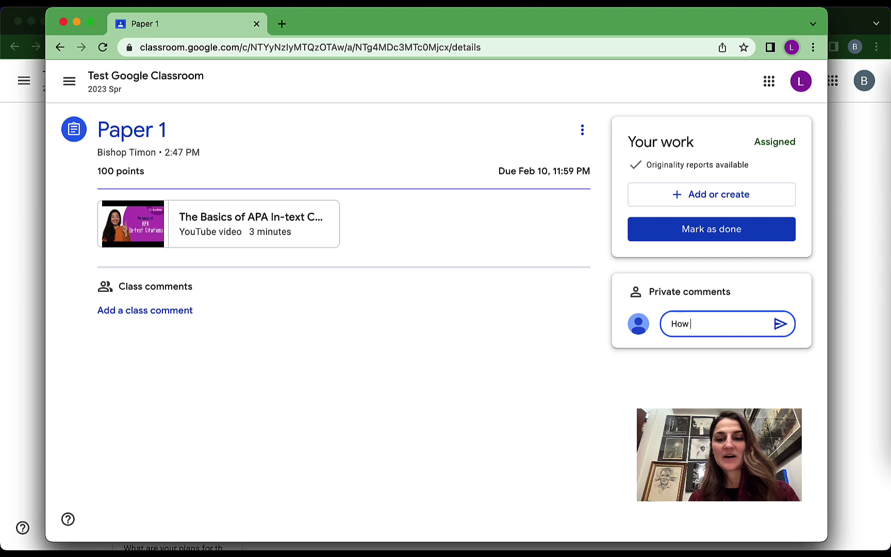
text(long does thi)
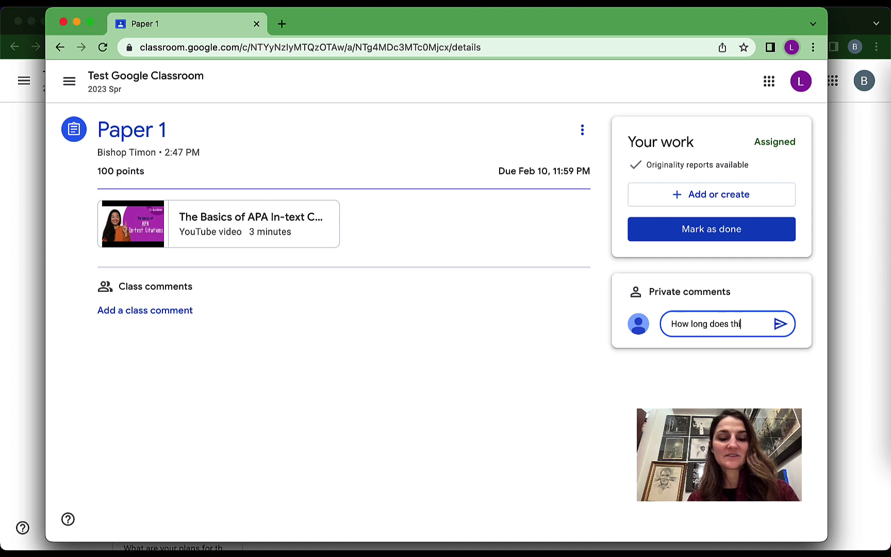
text(s paper have to be?)
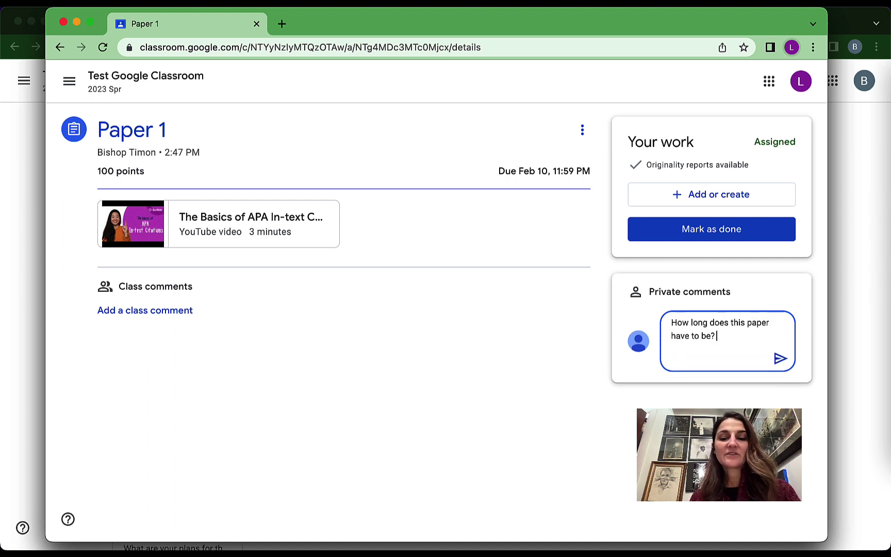
click(778, 359)
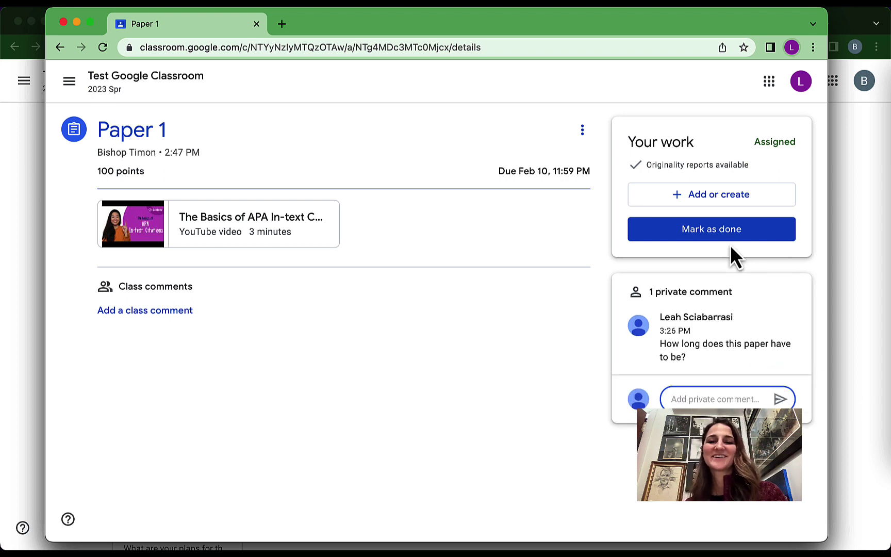
- Attach a new Google Docs document to Paper 1 as the student's work and turn it in
click(716, 216)
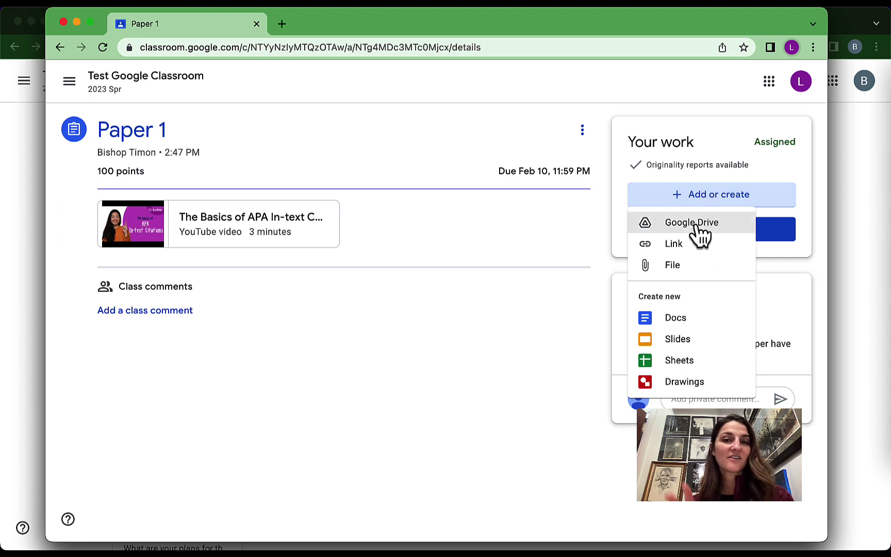
click(675, 324)
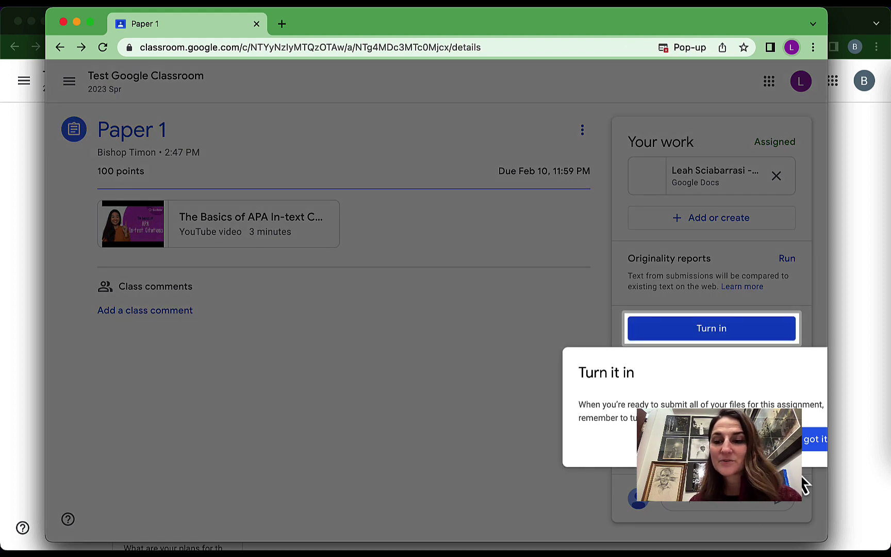
click(806, 442)
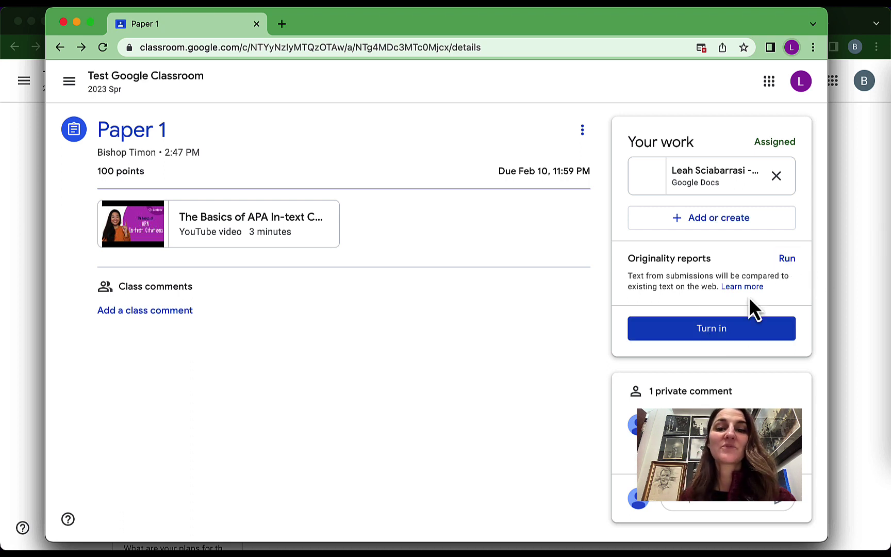
click(723, 334)
click(572, 374)
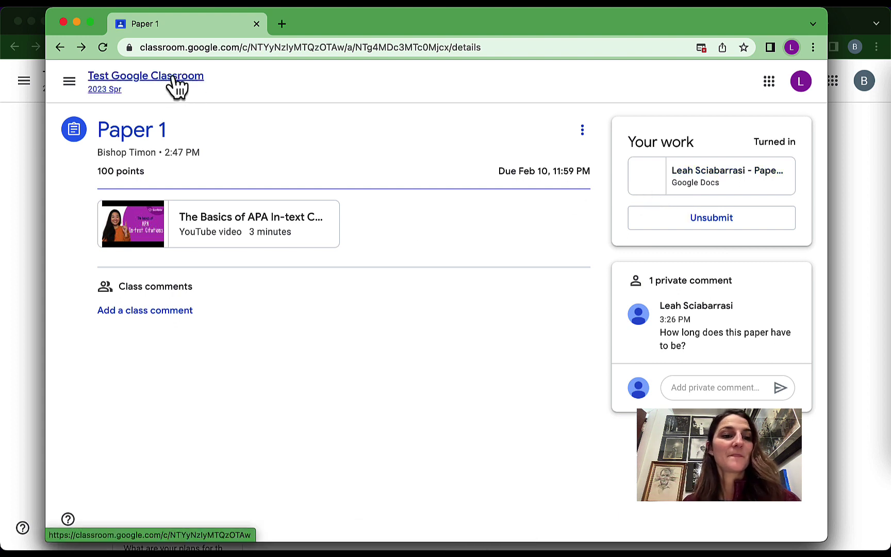
- Return to the classwork list, try to open the Quiz 1 form, and go back to the collapsed list
click(142, 83)
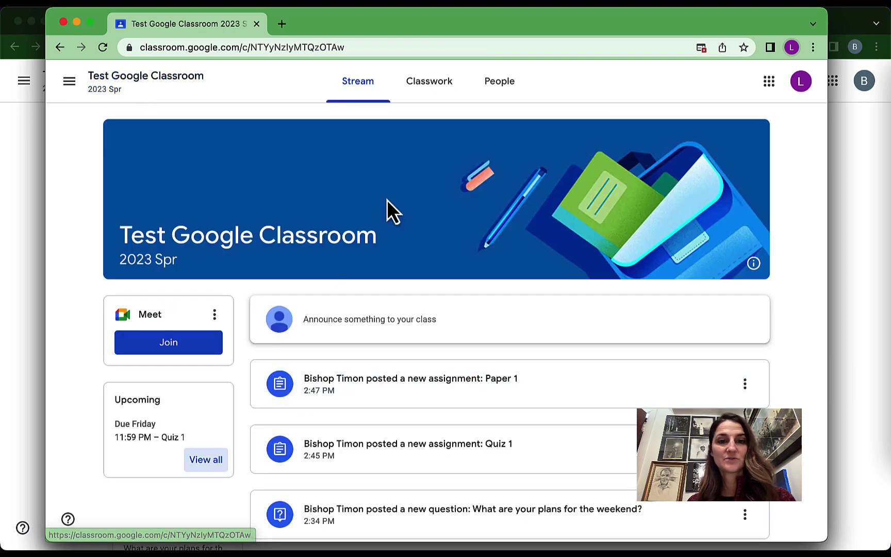
click(437, 83)
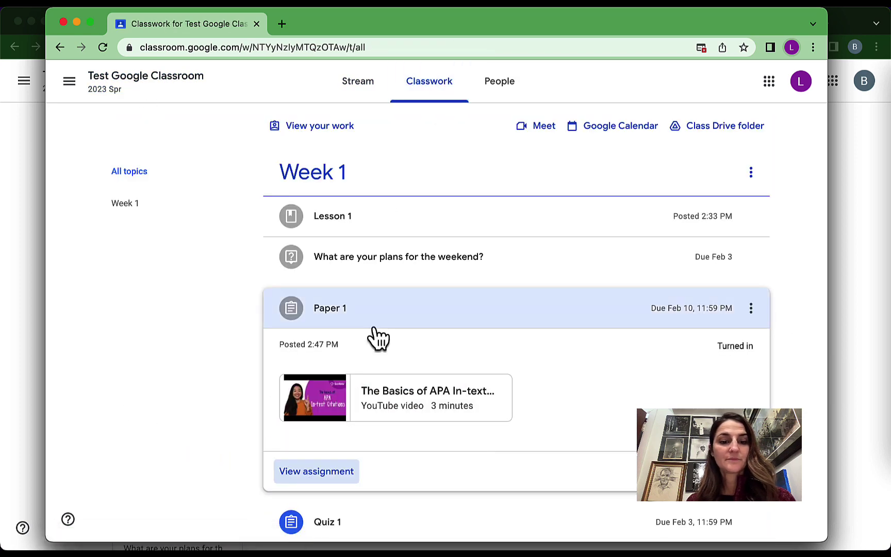
click(352, 505)
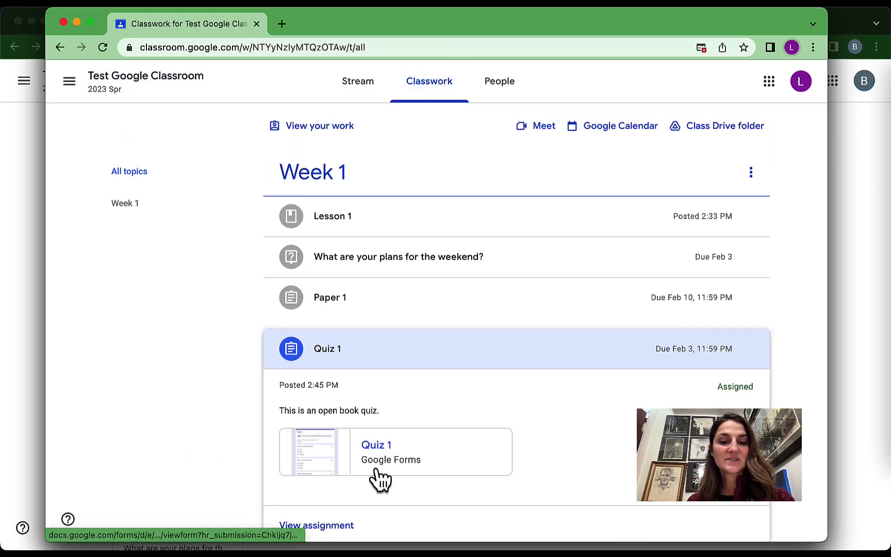
click(383, 440)
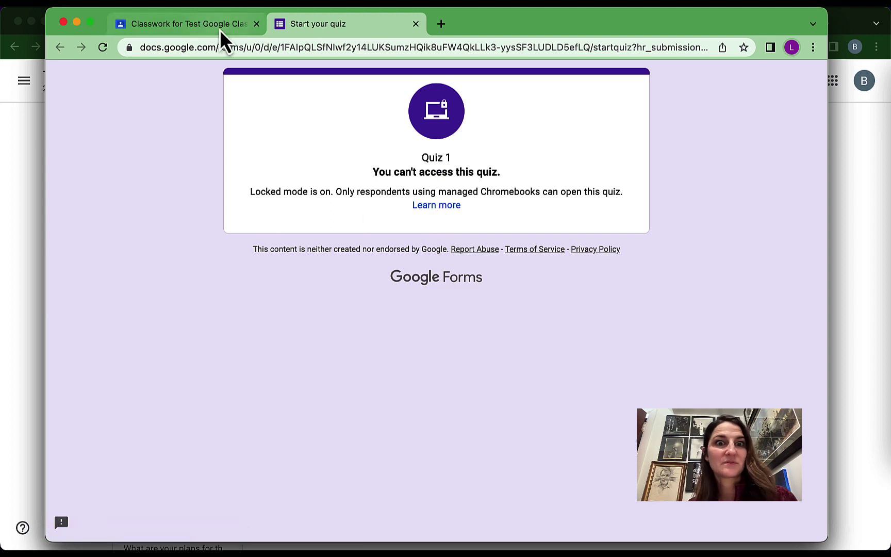
click(416, 24)
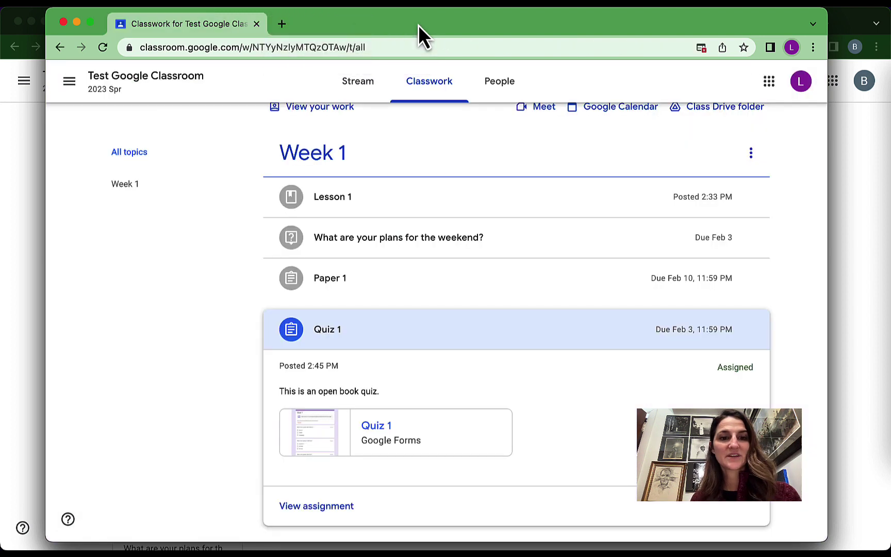
click(392, 341)
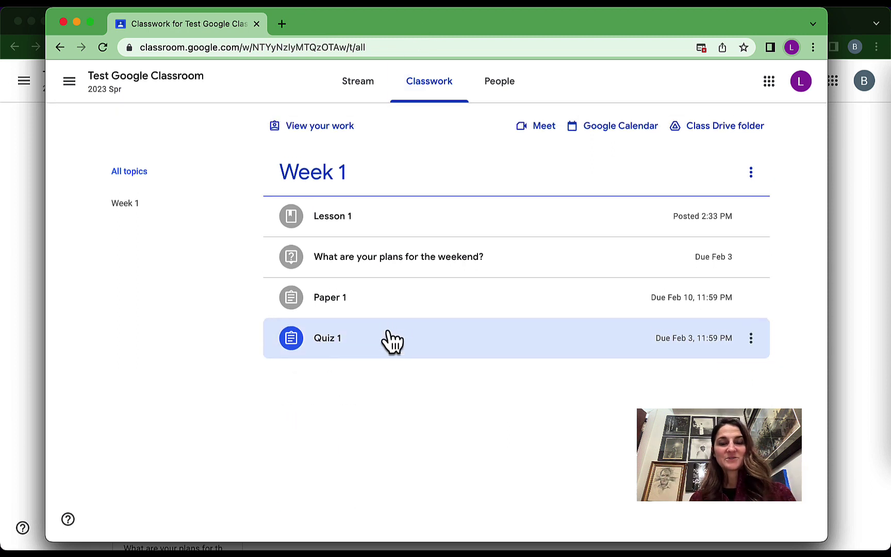
- View the people in the class and return to the class stream
click(509, 90)
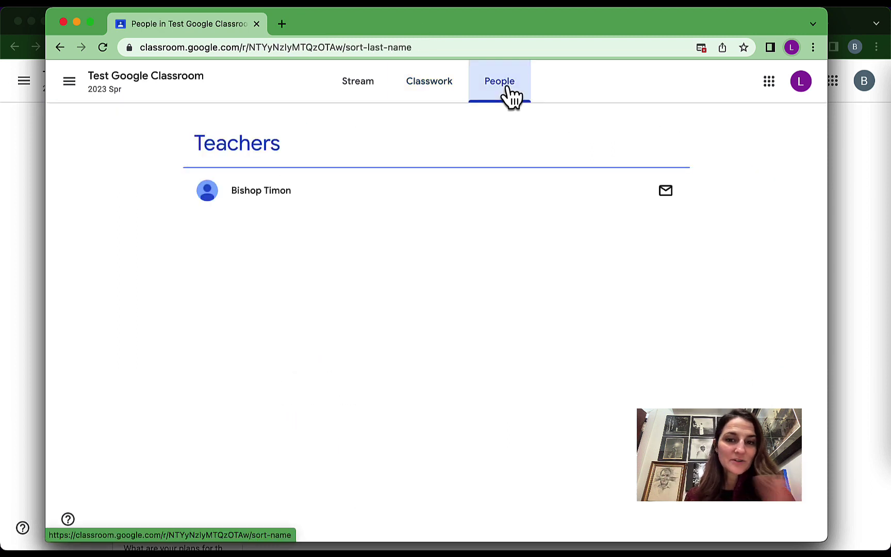
click(361, 95)
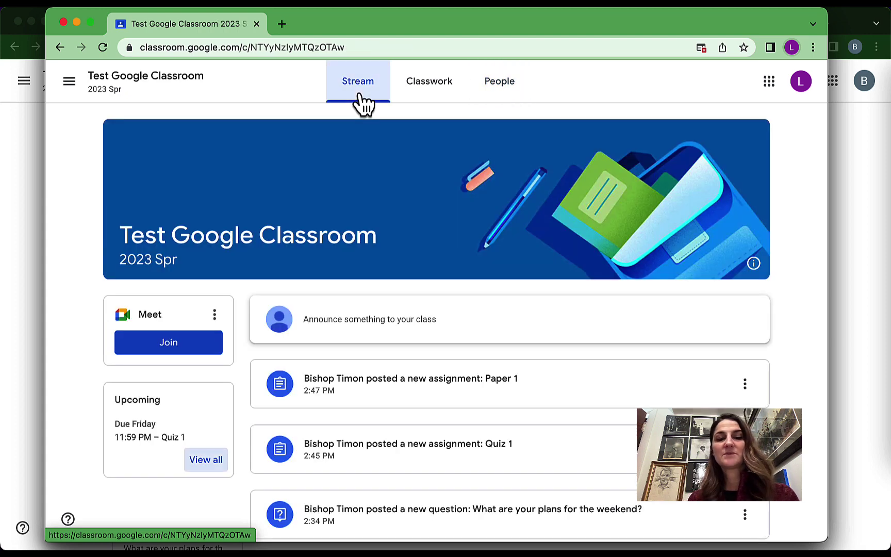